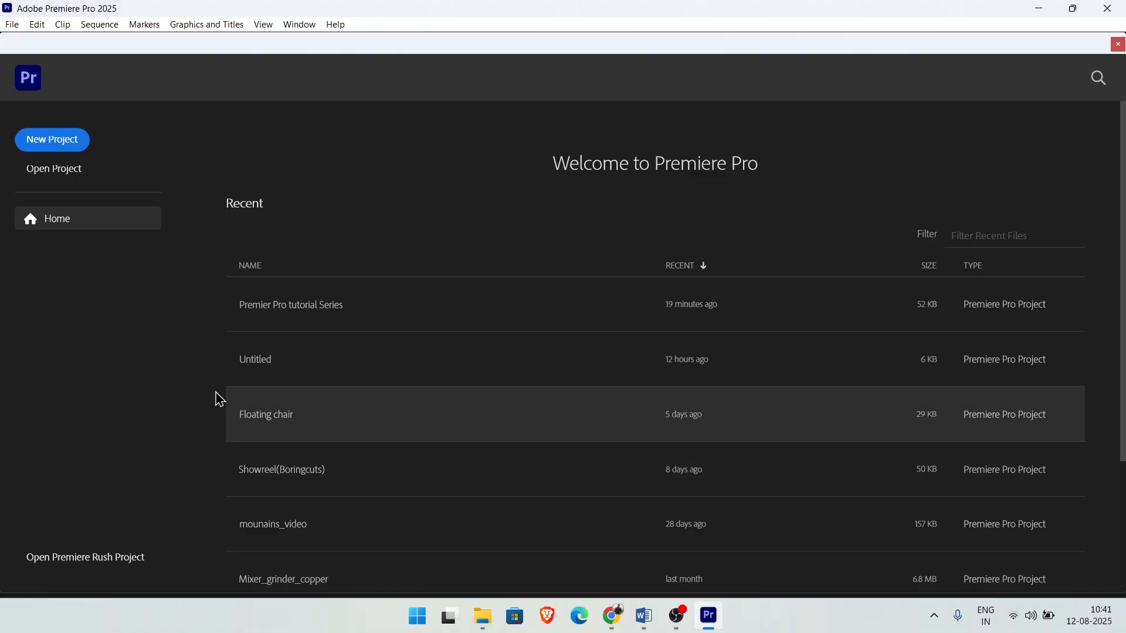
- Create a new project named DAY 1 in D:\Youtube\Premie pro tutorials\Day 1 with no template
left_click(67, 138)
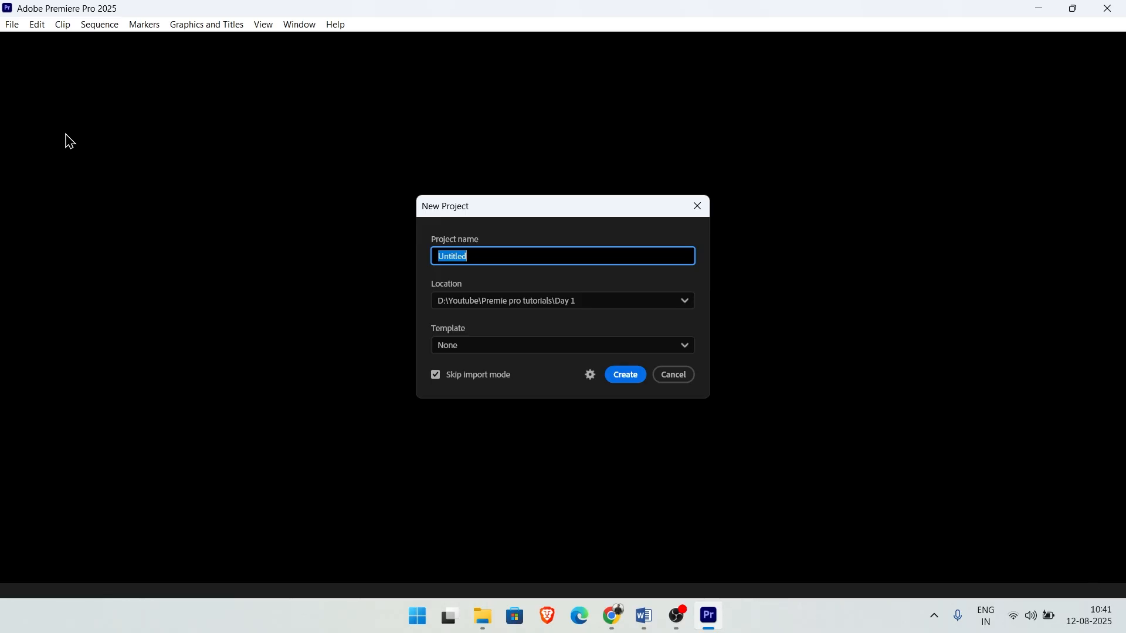
type("DAY 1")
left_click(529, 301)
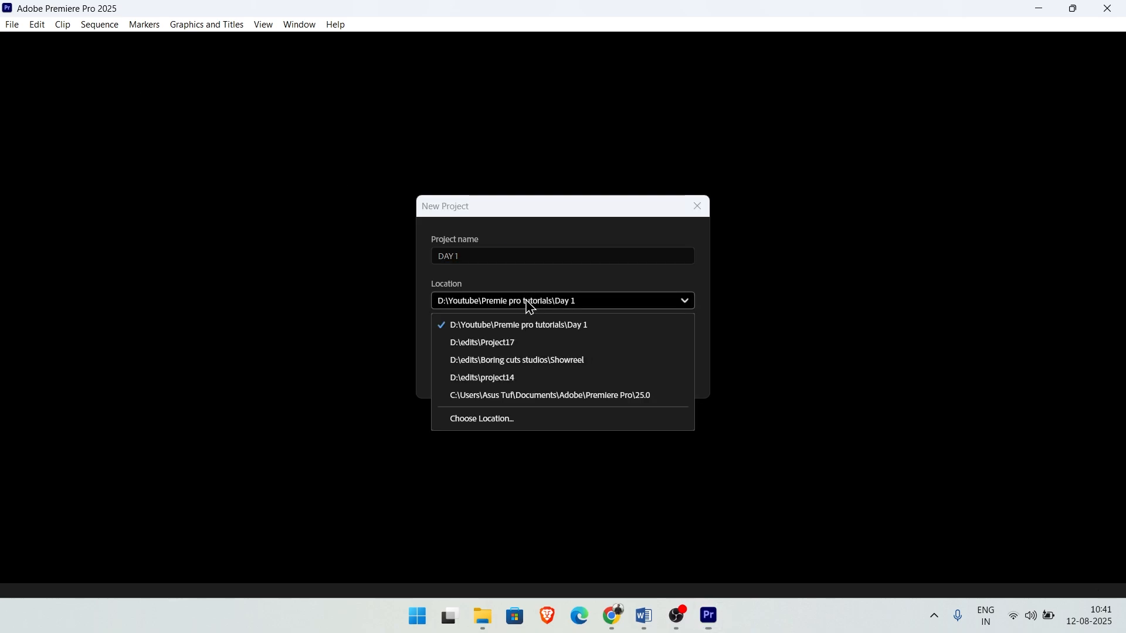
left_click(530, 306)
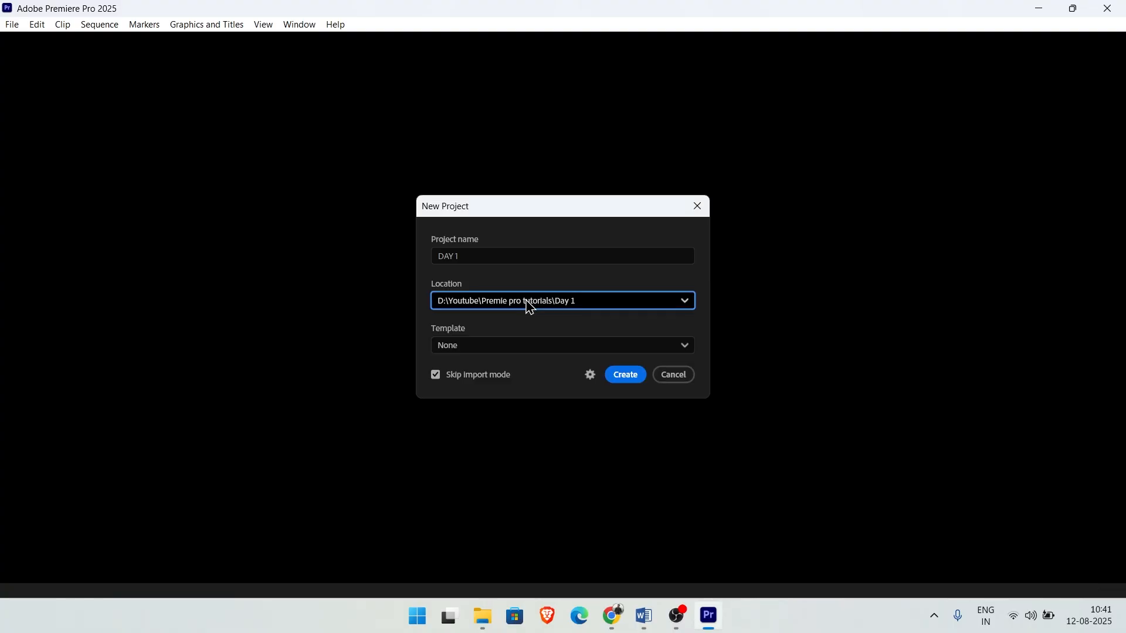
left_click(629, 375)
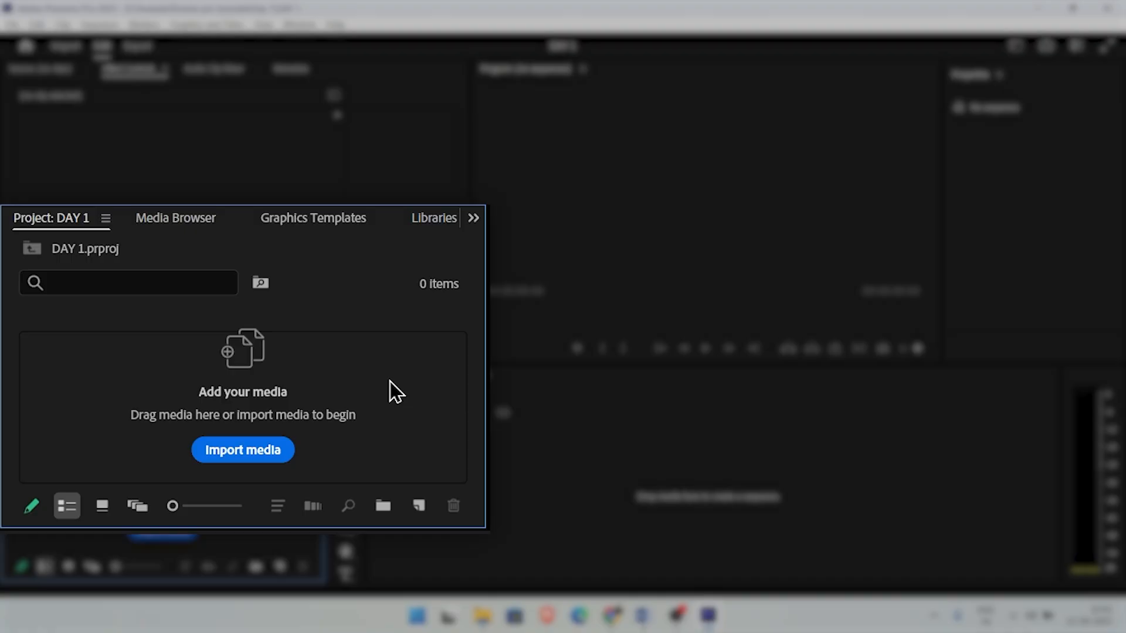
- Import the animated chair MP4 video from the Project17 folder into the project
key("ctrl+i")
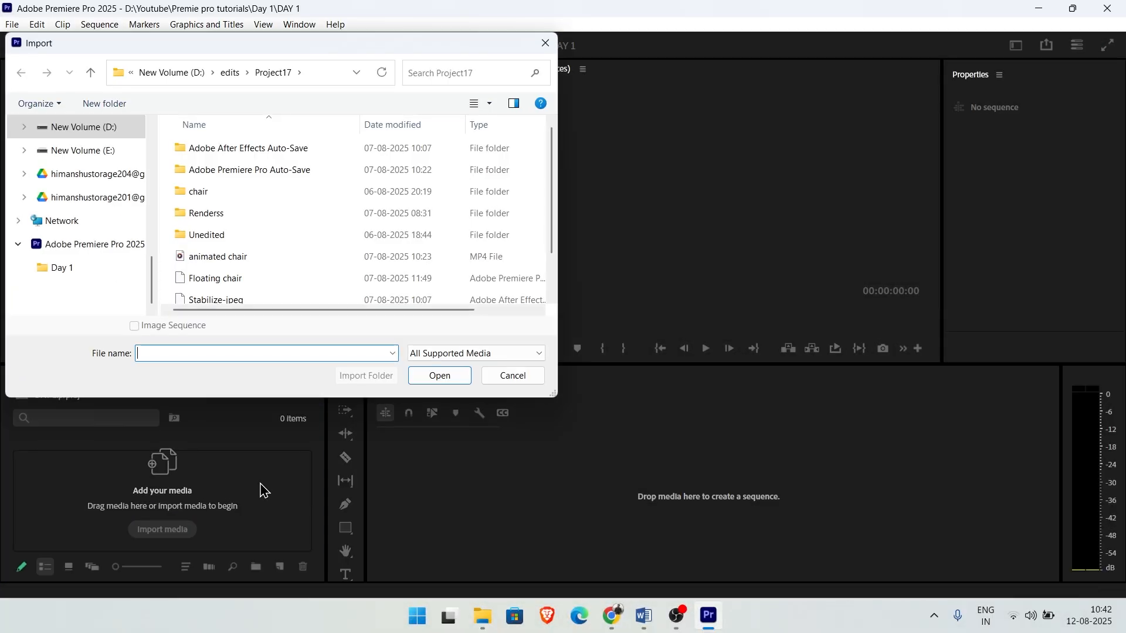
left_click(271, 260)
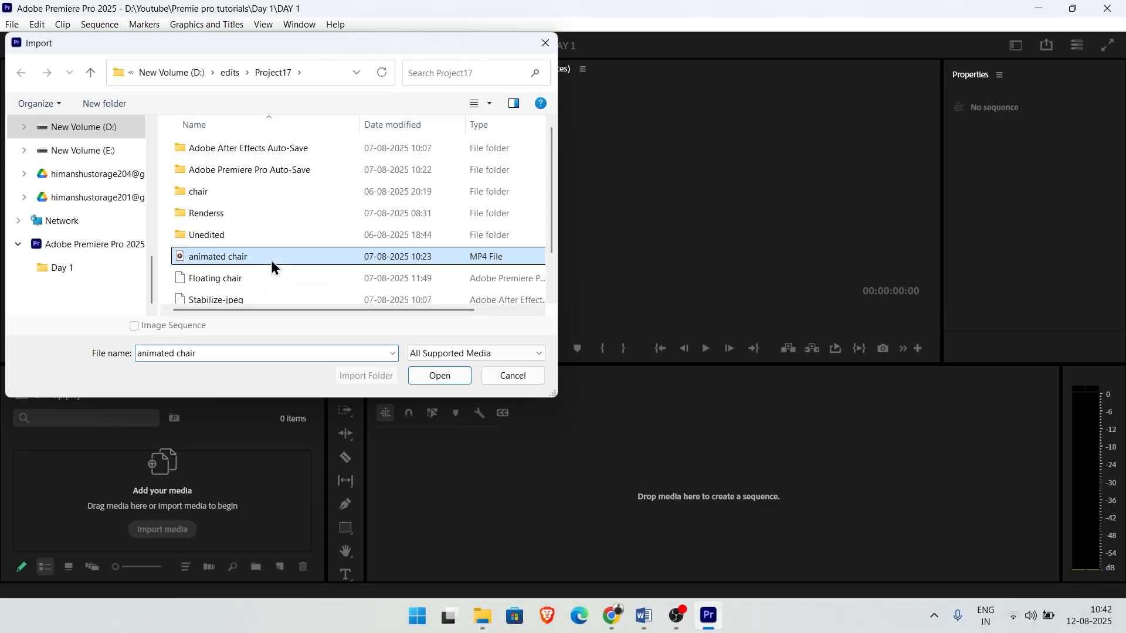
scroll(237, 248, "down", 1)
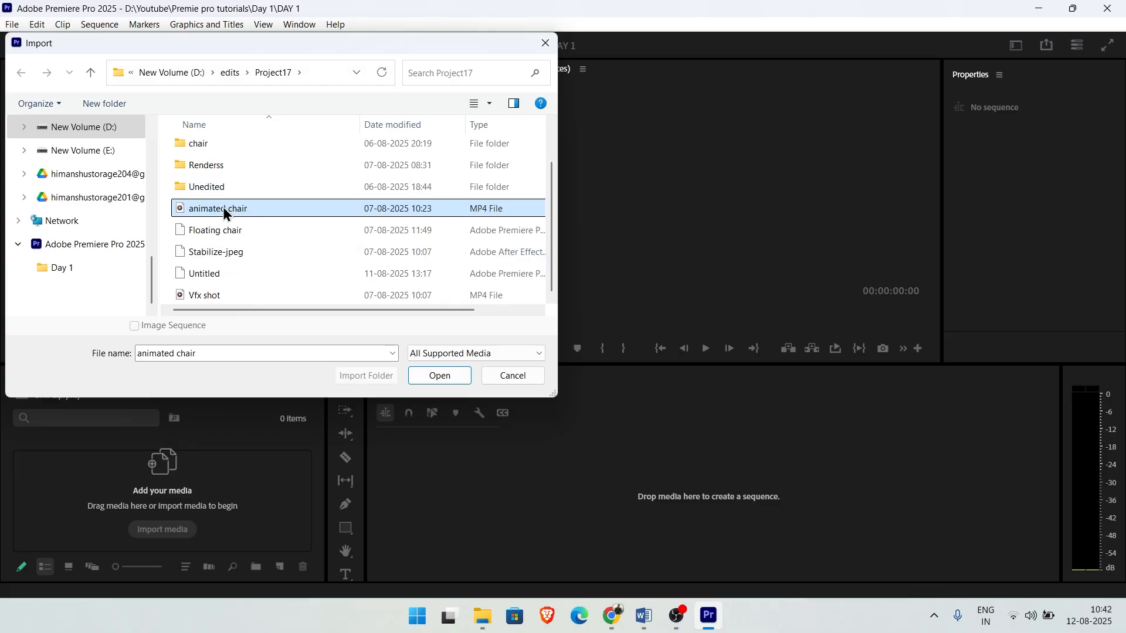
left_click(433, 378)
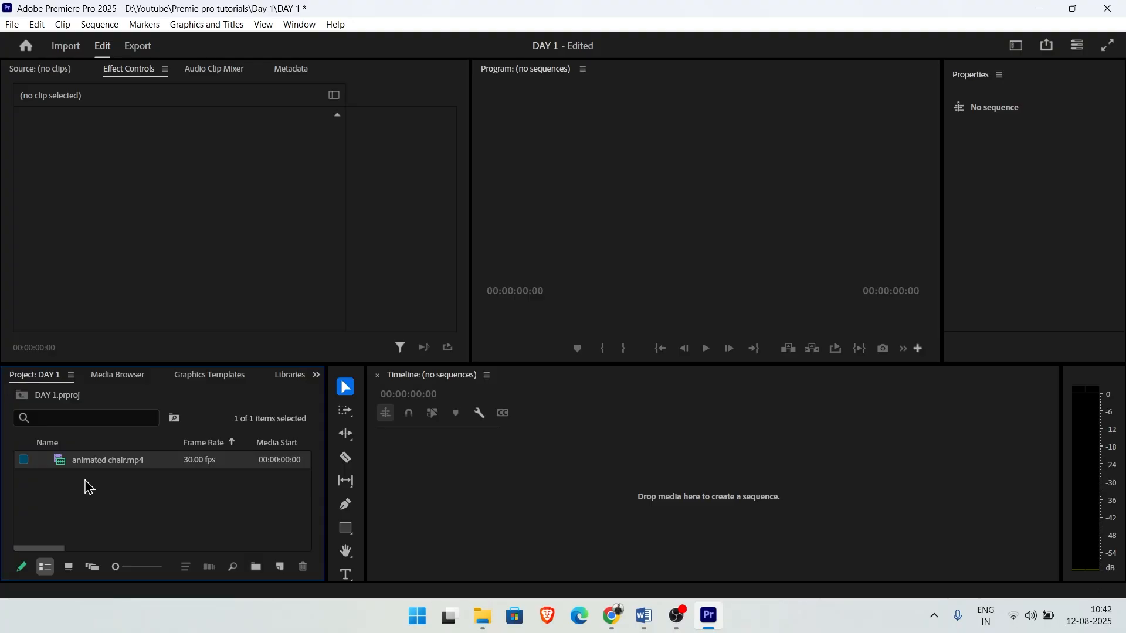
left_click(180, 502)
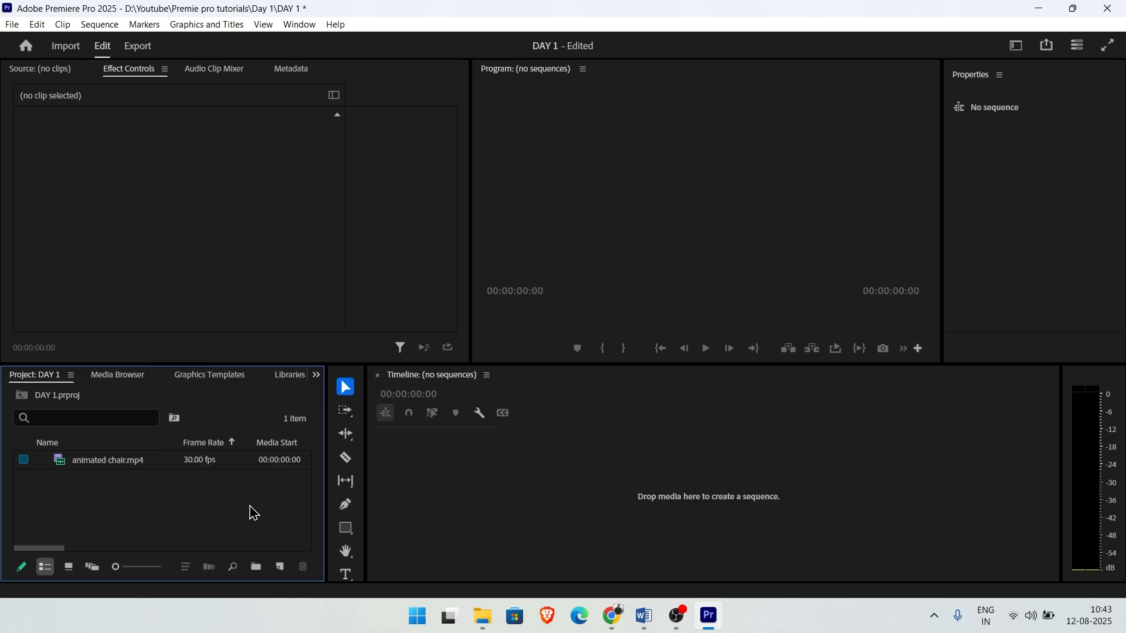
- Begin a new sequence and choose the HD 1080p 29.97 fps preset for it
right_click(253, 512)
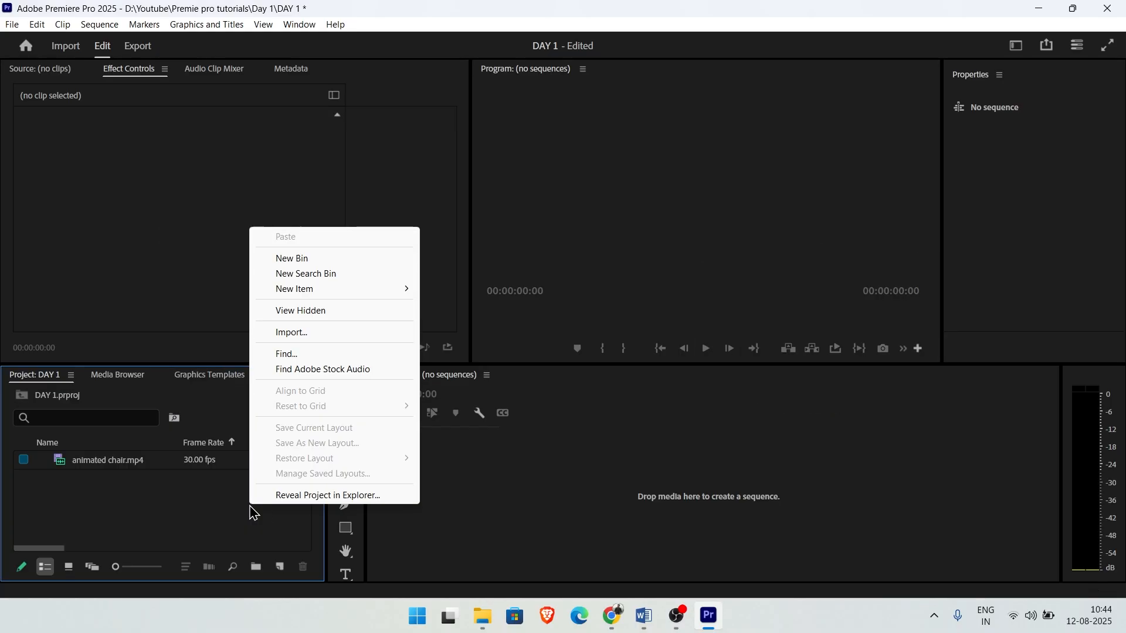
mouse_move(373, 293)
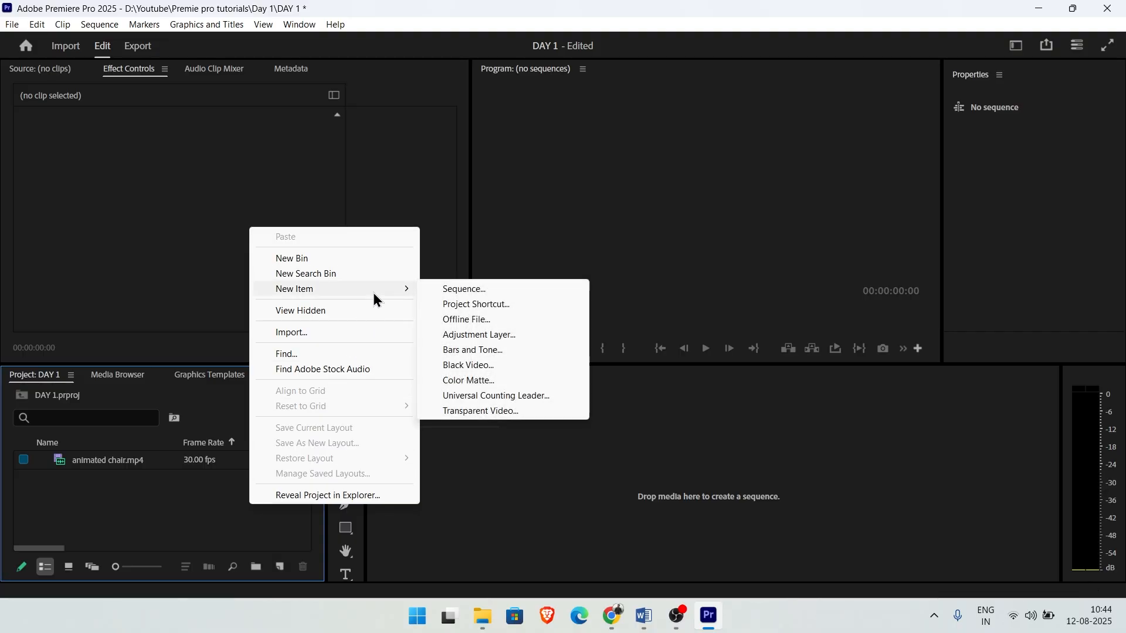
right_click(156, 505)
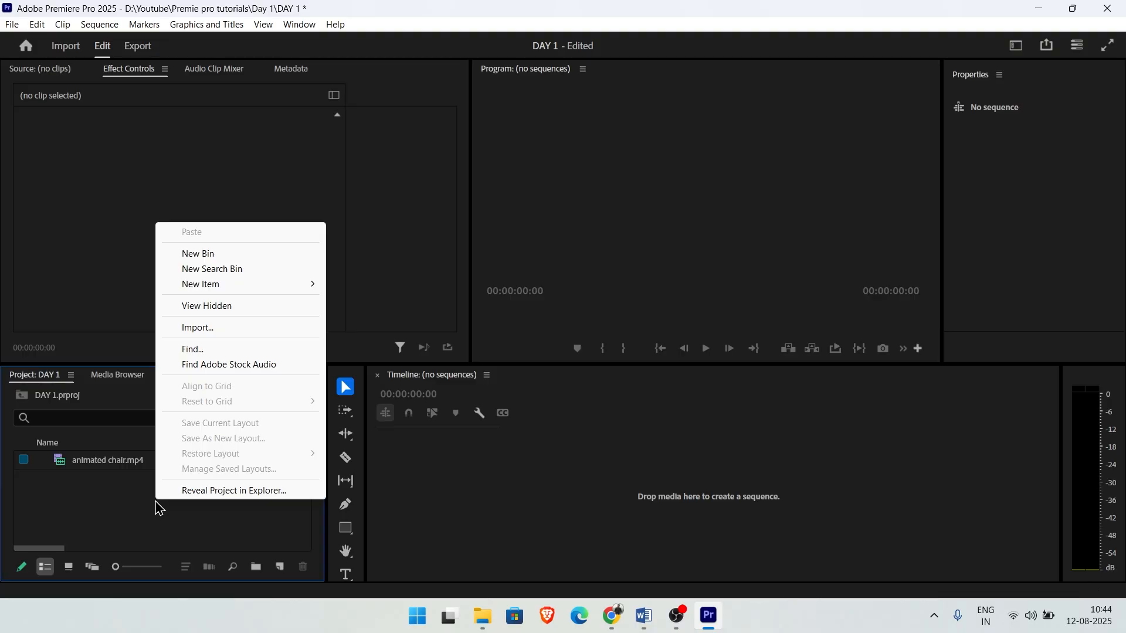
mouse_move(270, 290)
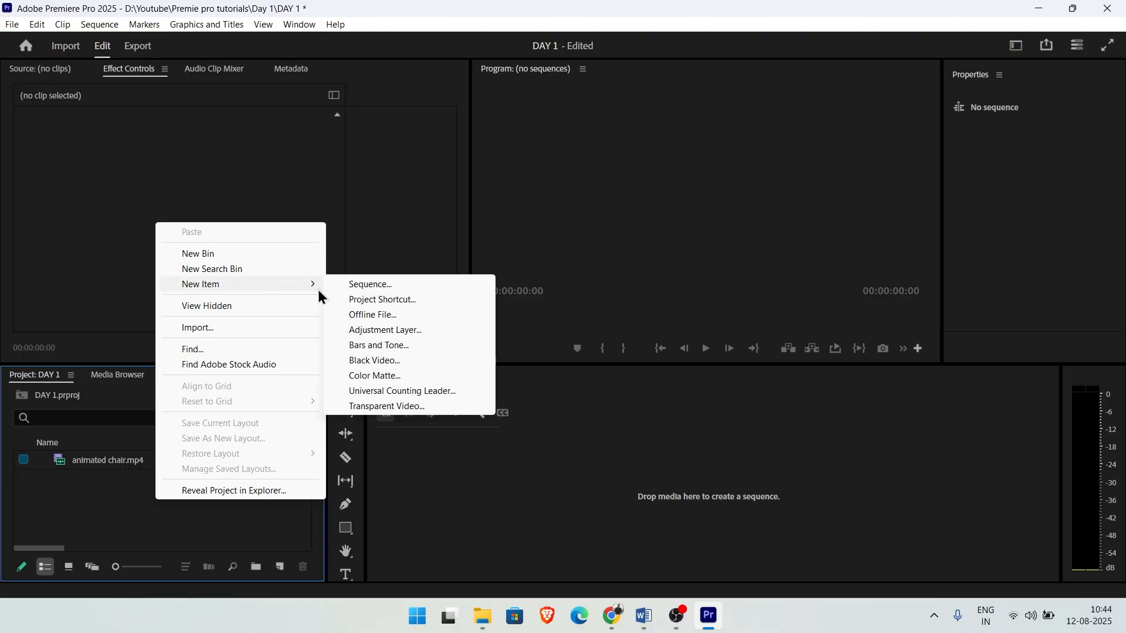
left_click(362, 288)
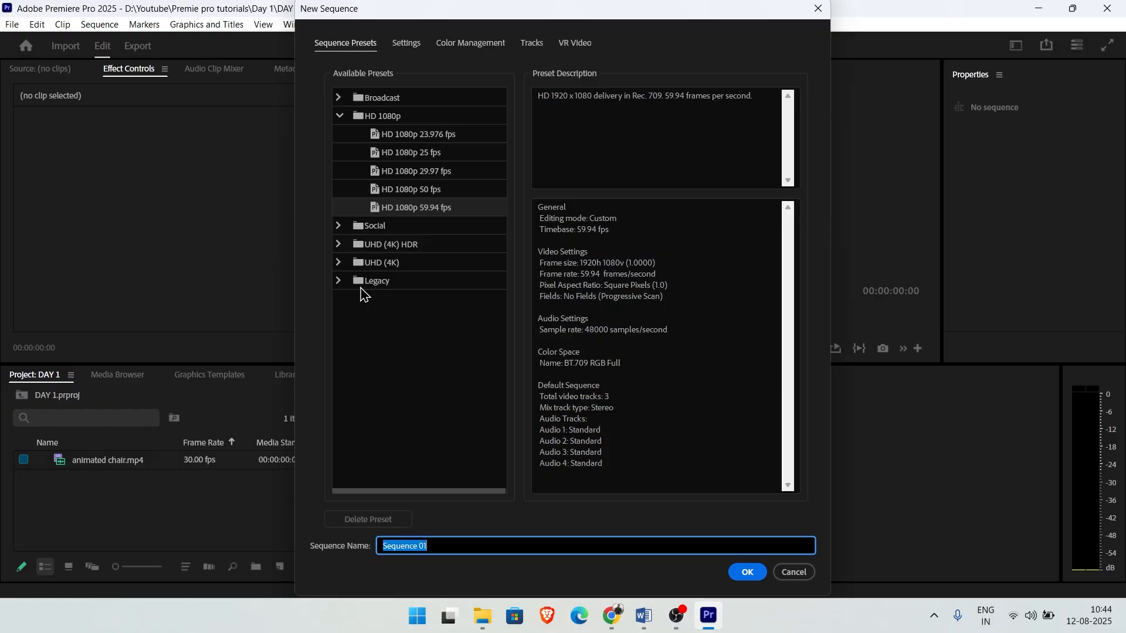
left_click(427, 139)
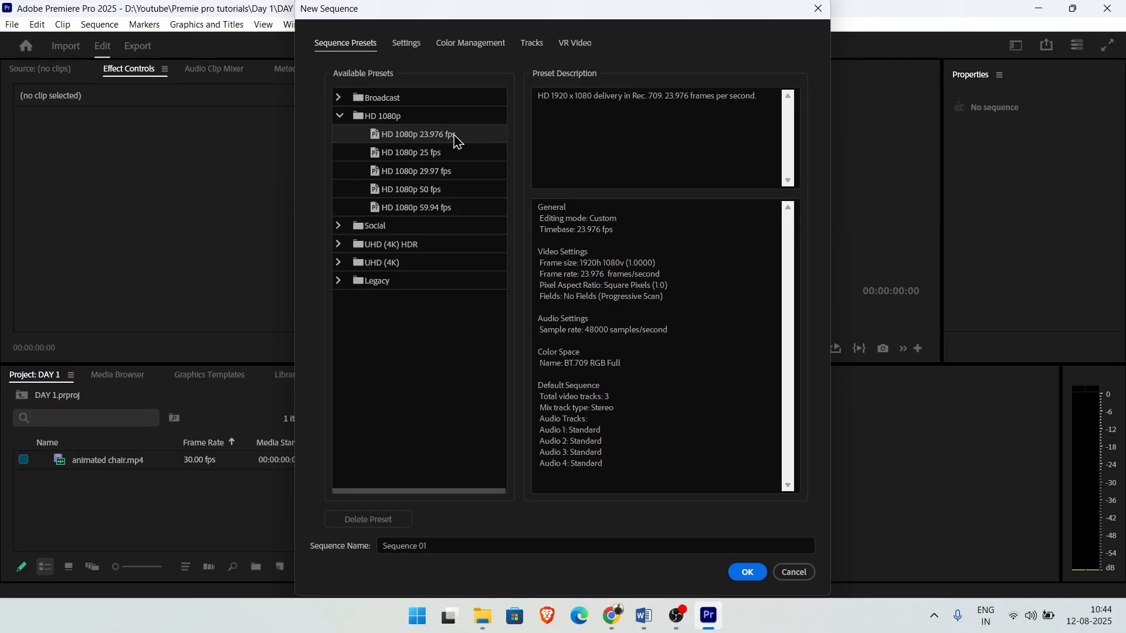
left_click(444, 210)
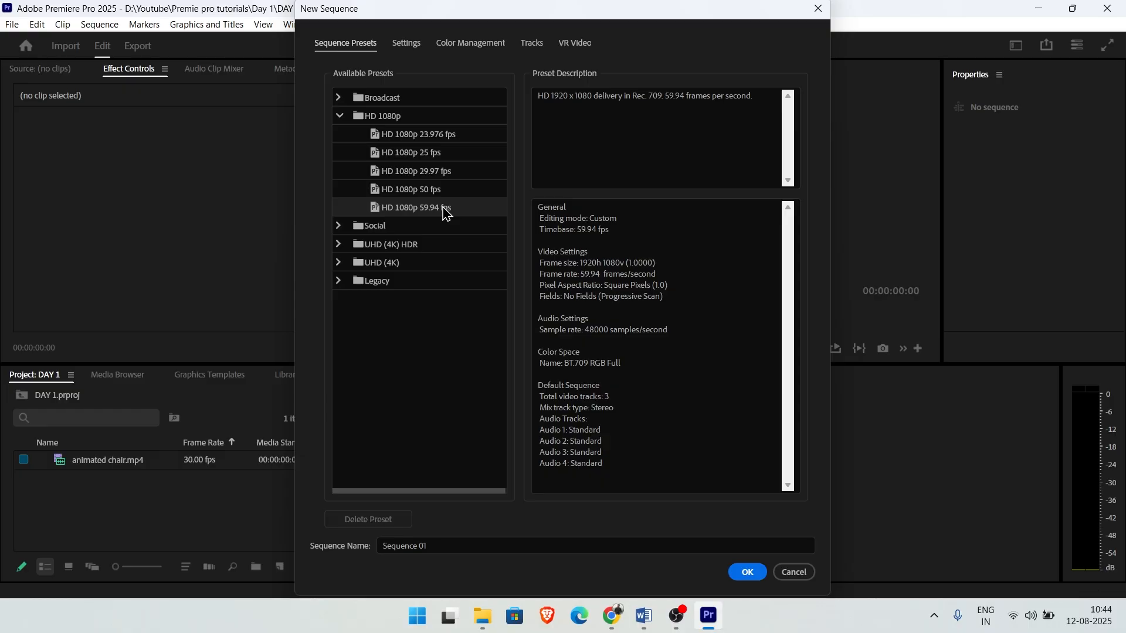
left_click(456, 178)
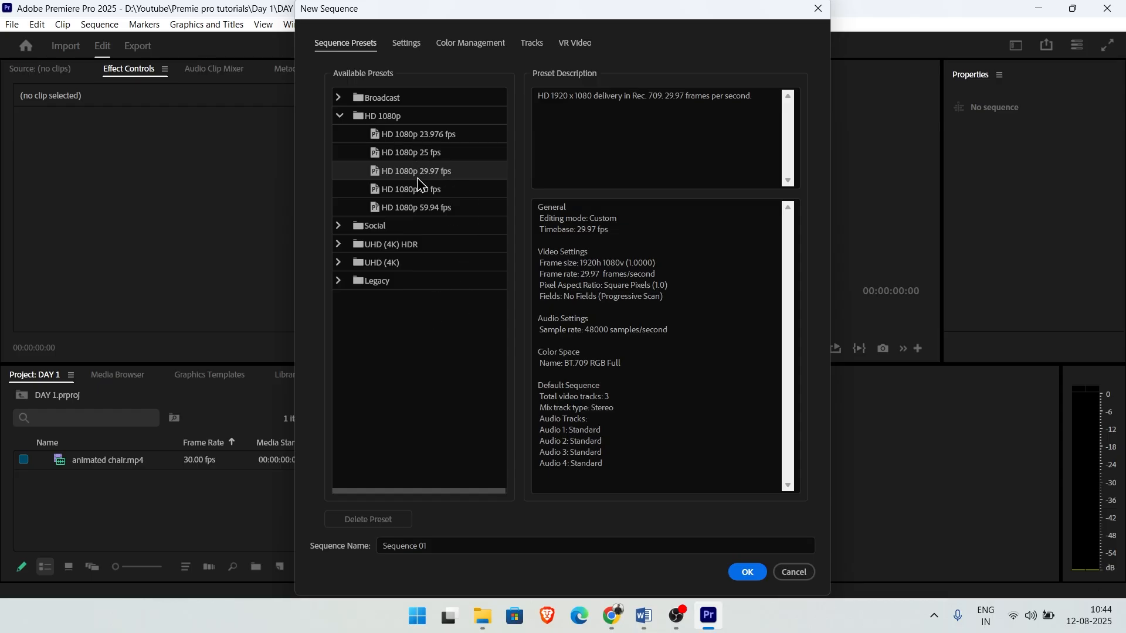
- Review the new sequence's detailed settings, name it main and create it
left_click(412, 46)
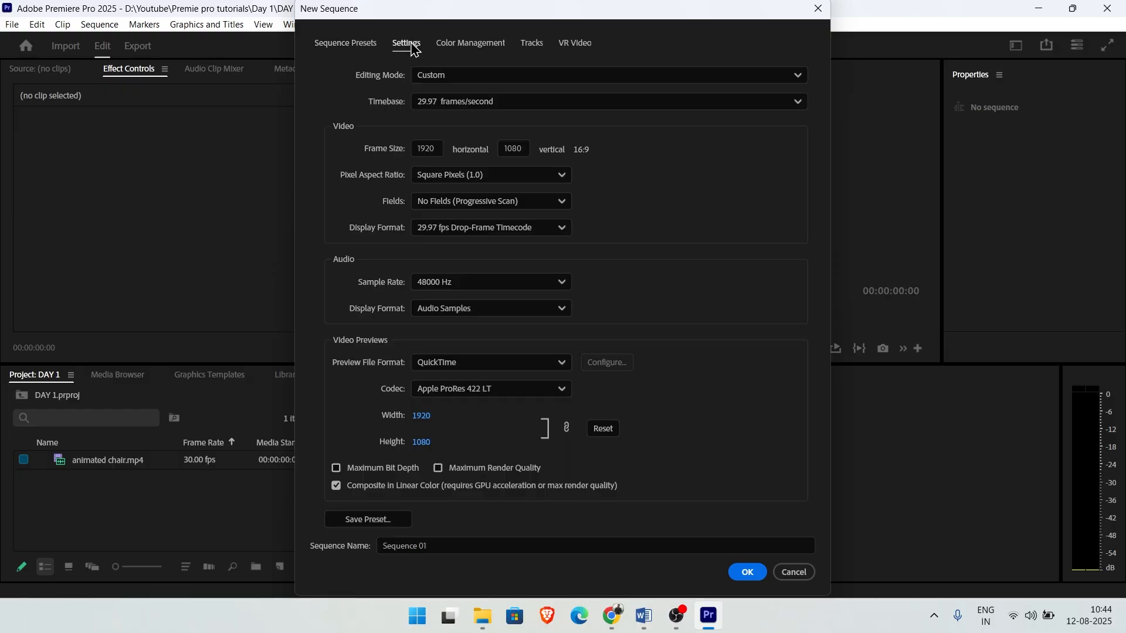
left_click(371, 47)
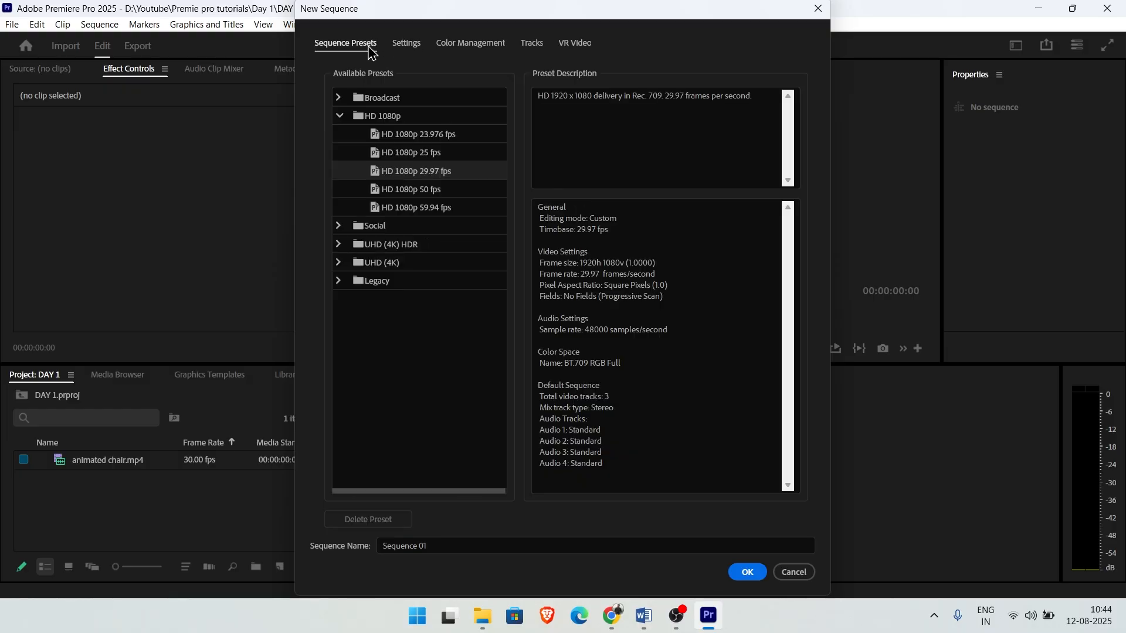
left_click_drag(437, 545, 358, 565)
type("main")
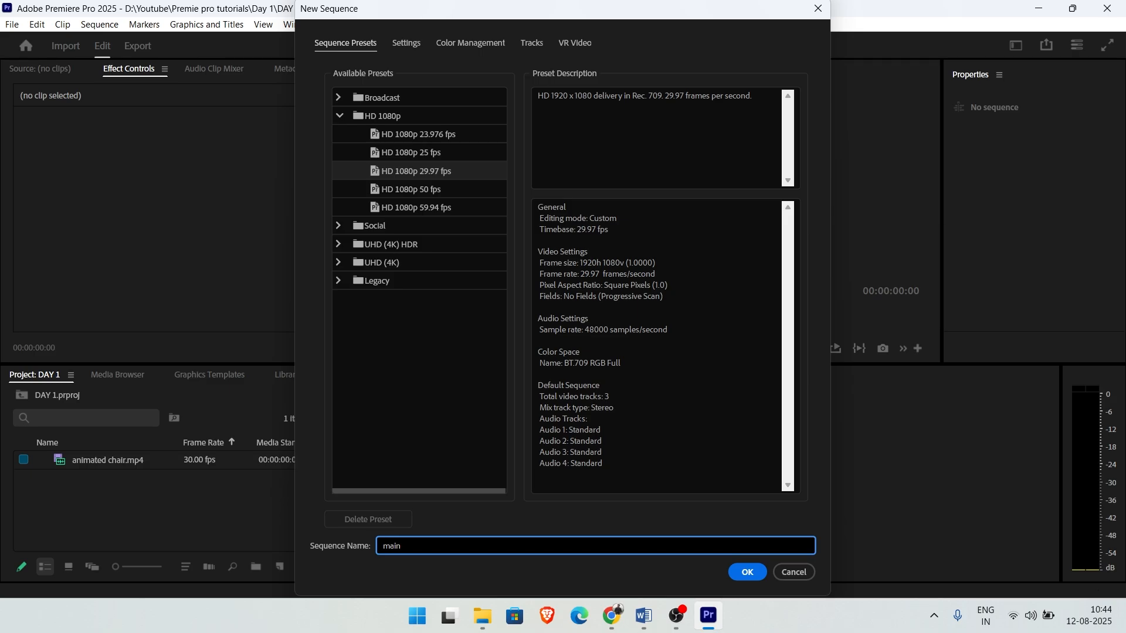
left_click(747, 573)
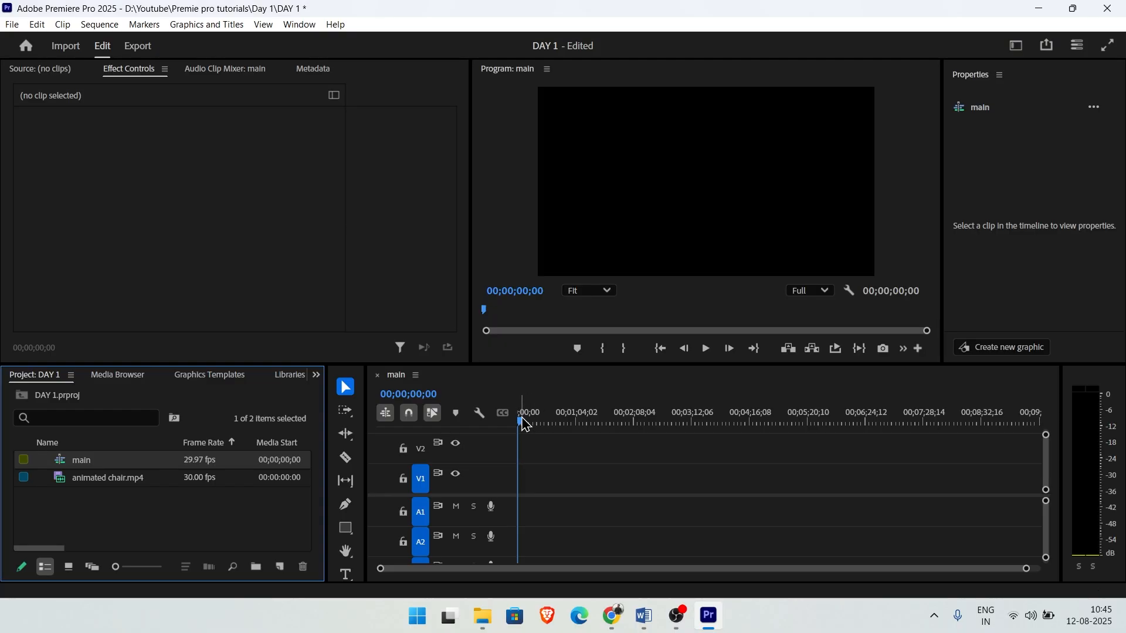
- Place animated chair.mp4 at the start of tracks V1 and A1, keeping the existing sequence settings
left_click(537, 384)
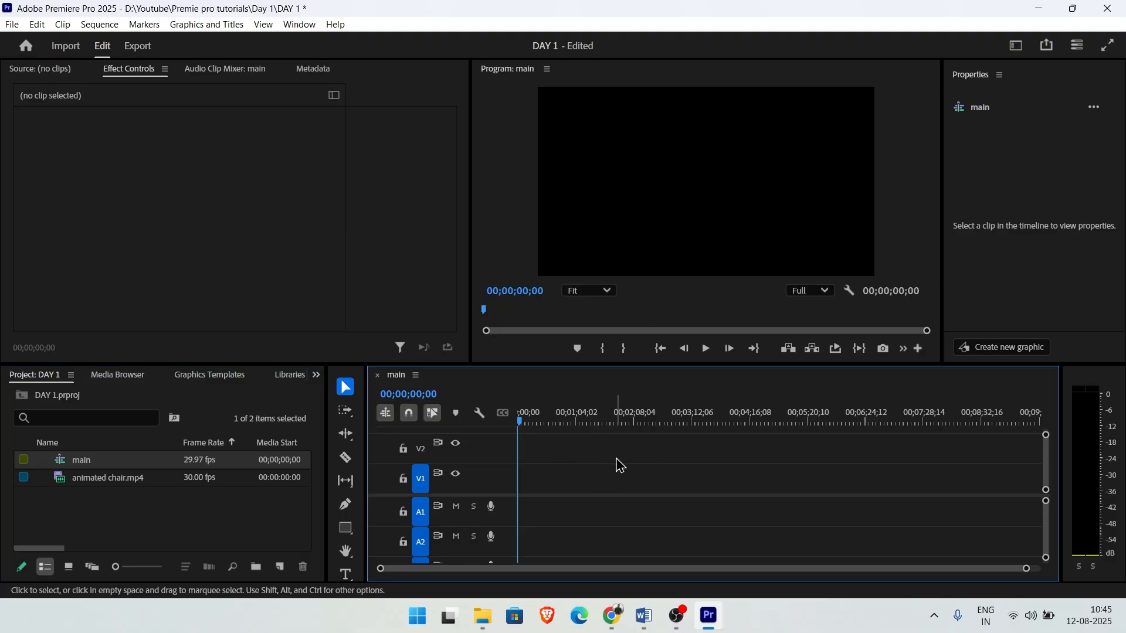
mouse_move(520, 422)
left_mouse_down()
mouse_move(702, 430)
mouse_move(522, 431)
left_mouse_up()
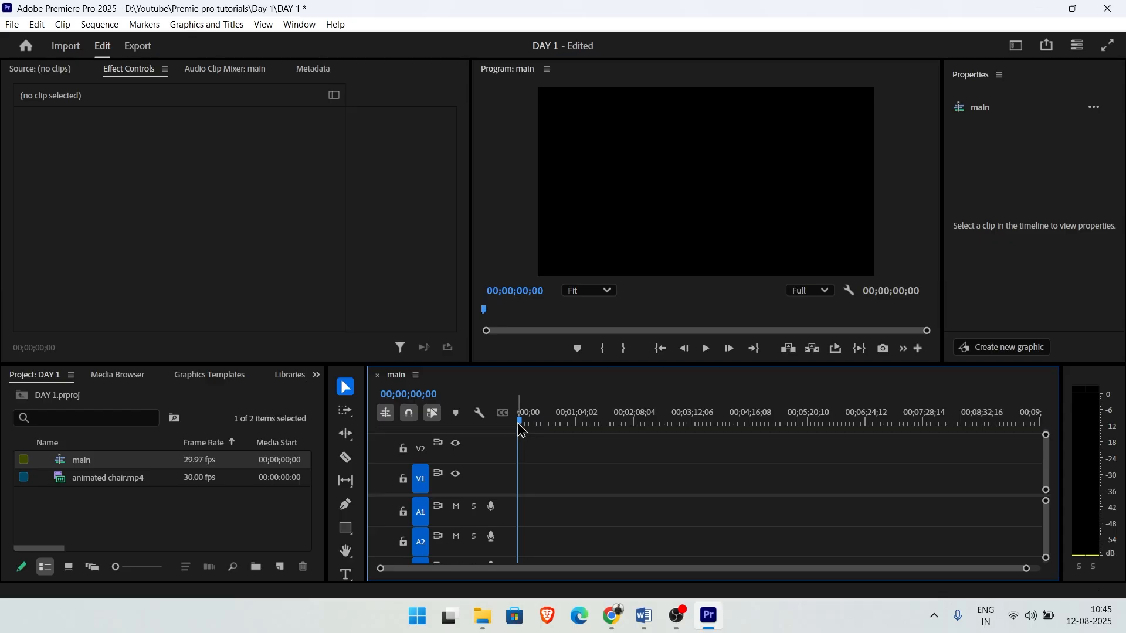
left_click(101, 496)
left_click_drag(94, 484, 59, 505)
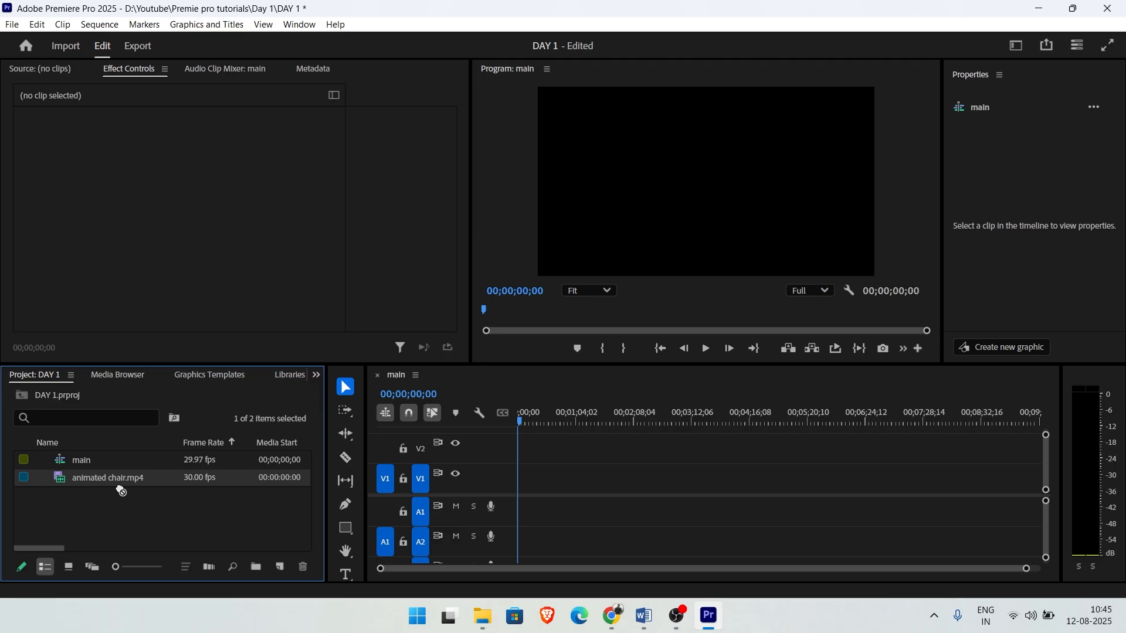
left_click_drag(444, 469, 524, 512)
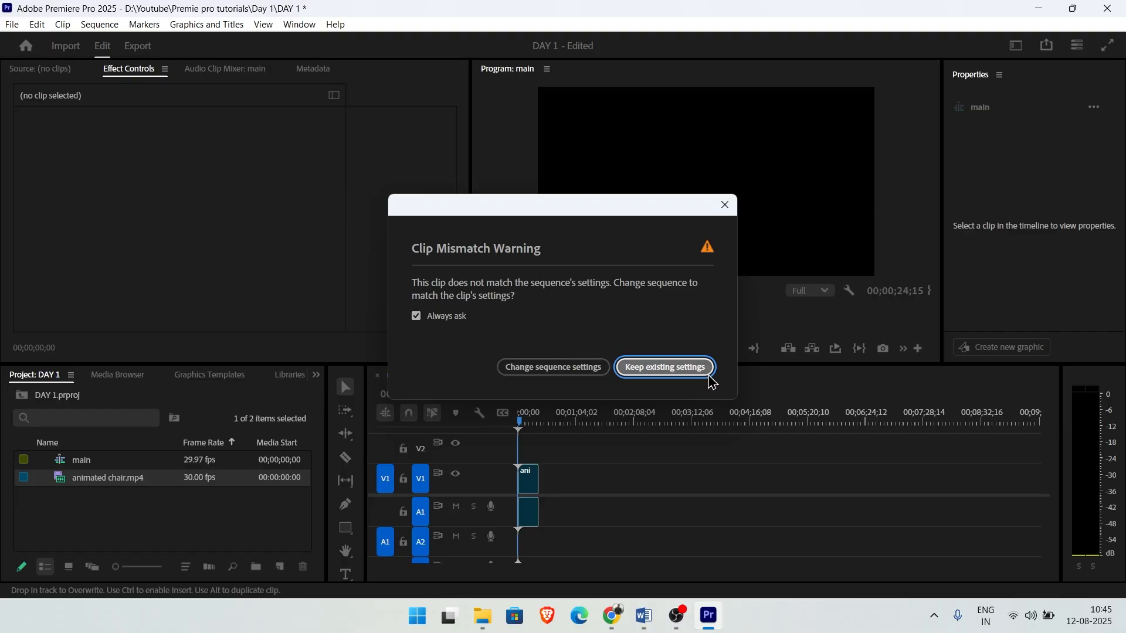
left_click(665, 367)
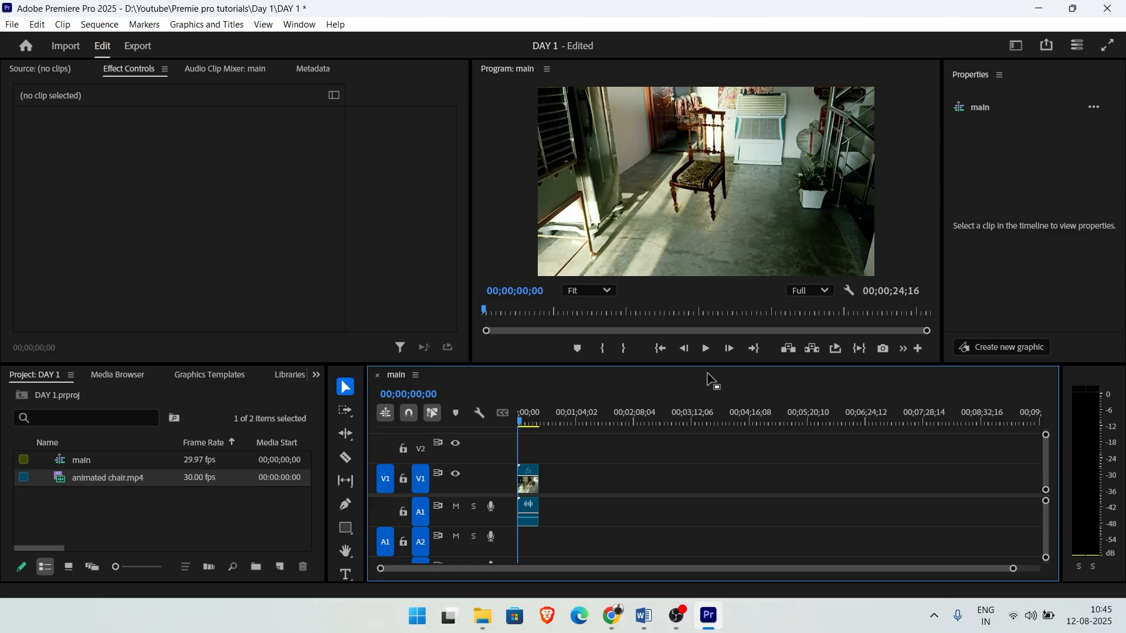
- Play the main sequence from the beginning to preview the chair clip, stopping after about seven seconds
mouse_move(520, 421)
left_mouse_down()
mouse_move(538, 421)
mouse_move(507, 418)
left_mouse_up()
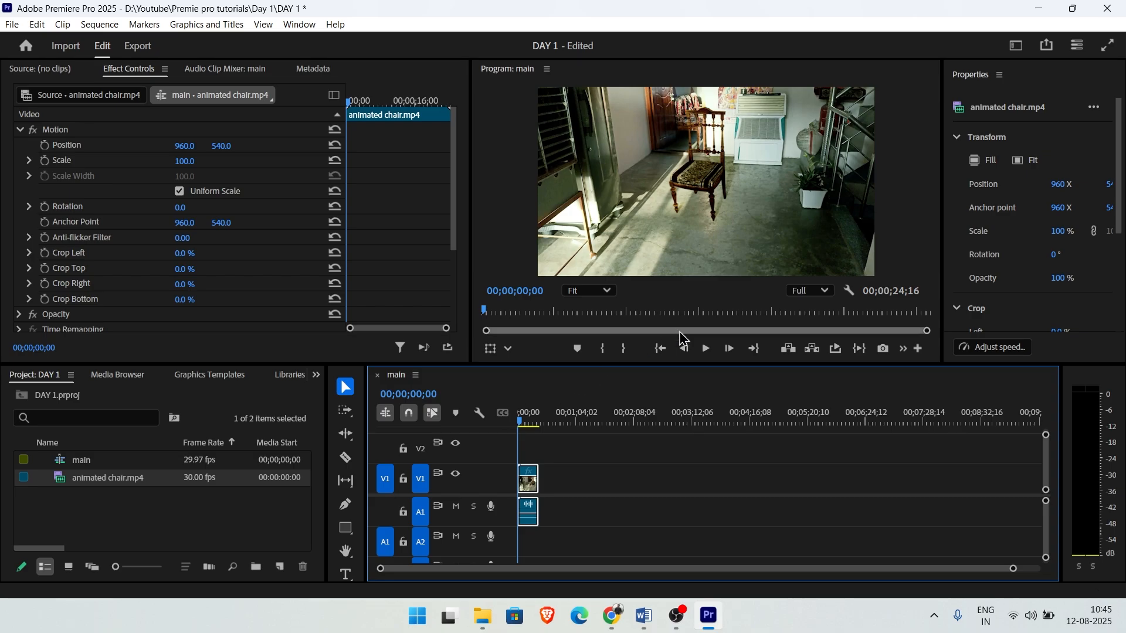
left_click(707, 349)
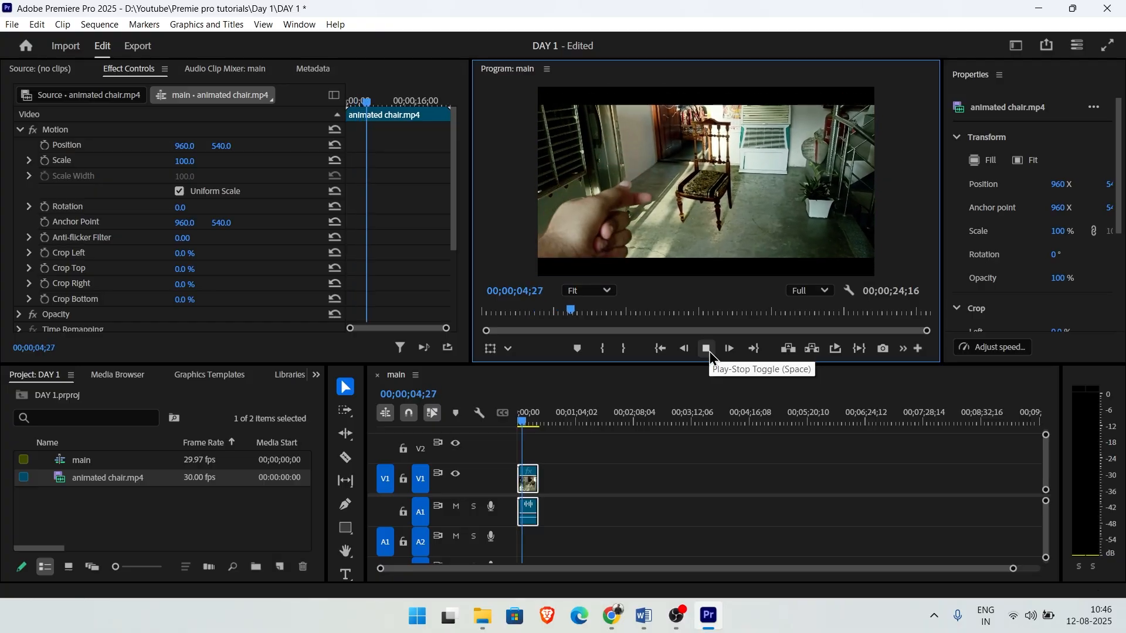
left_click(709, 353)
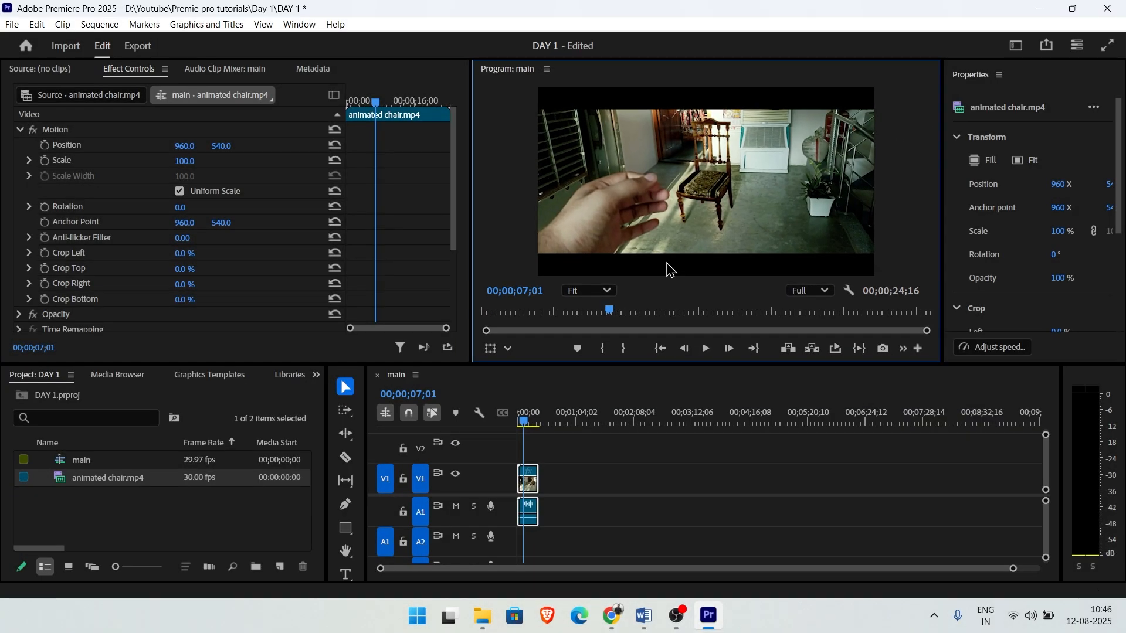
- Import the Artboard 1 image from the downloads folder and place it on track V2 above the end of the chair clip
double_click(254, 516)
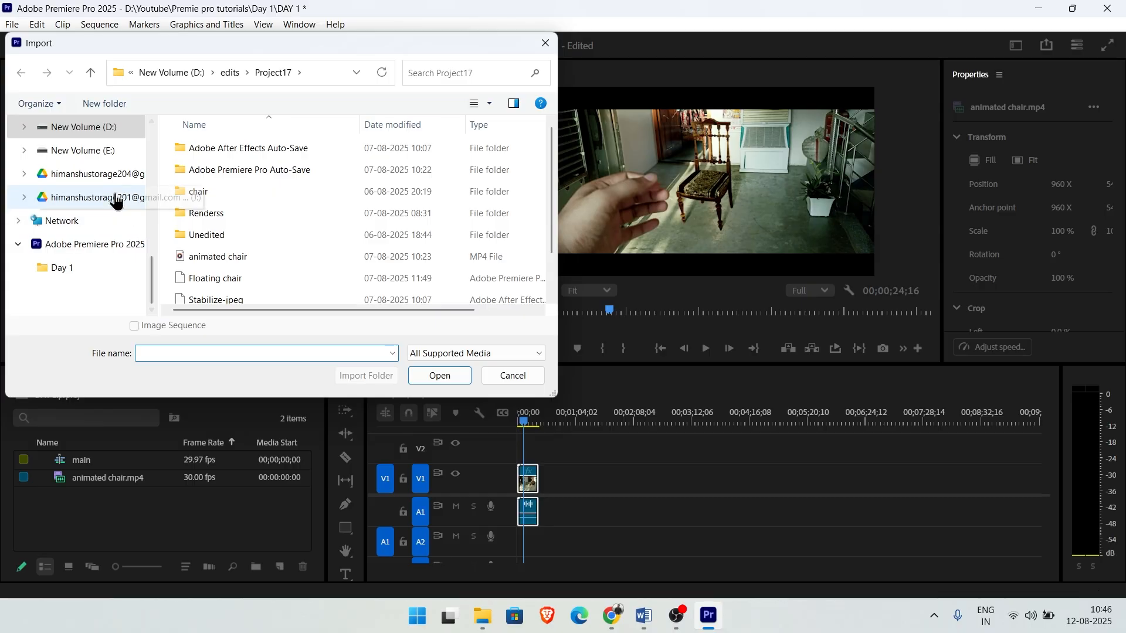
scroll(118, 182, "up", 5)
left_click(67, 200)
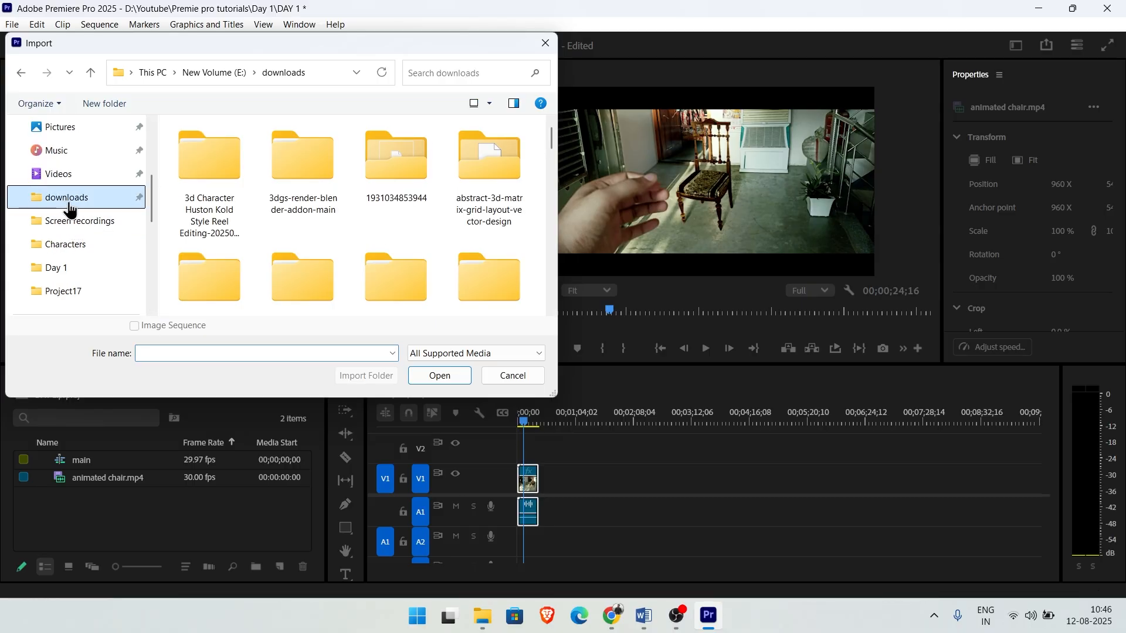
scroll(287, 215, "down", 3)
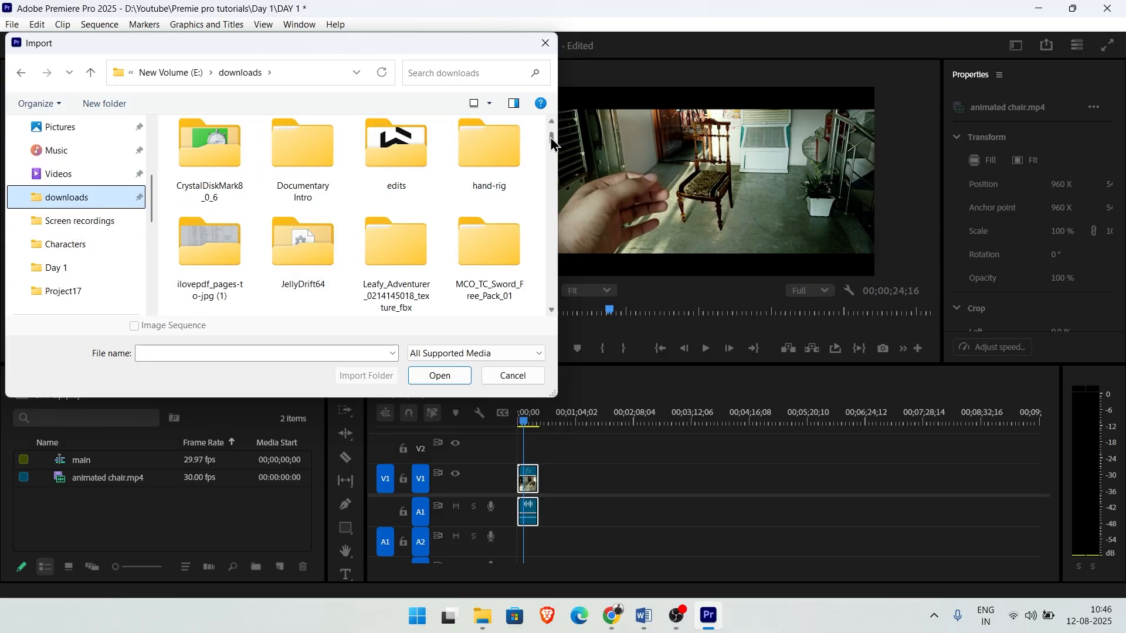
left_click_drag(551, 139, 552, 166)
scroll(412, 280, "down", 1)
left_click(396, 252)
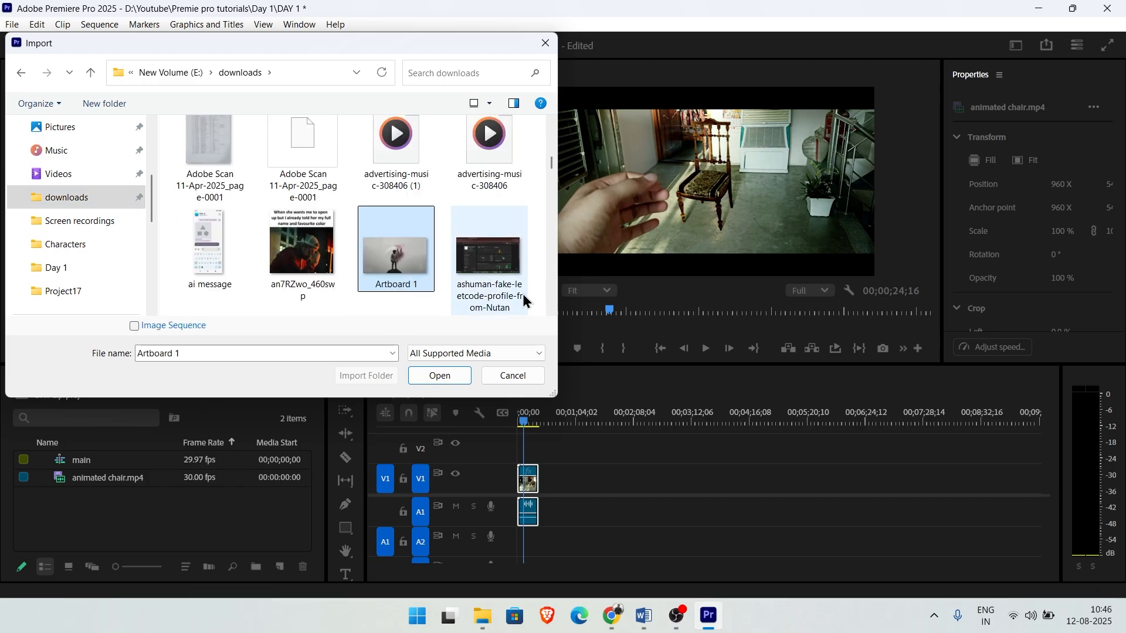
left_click(440, 376)
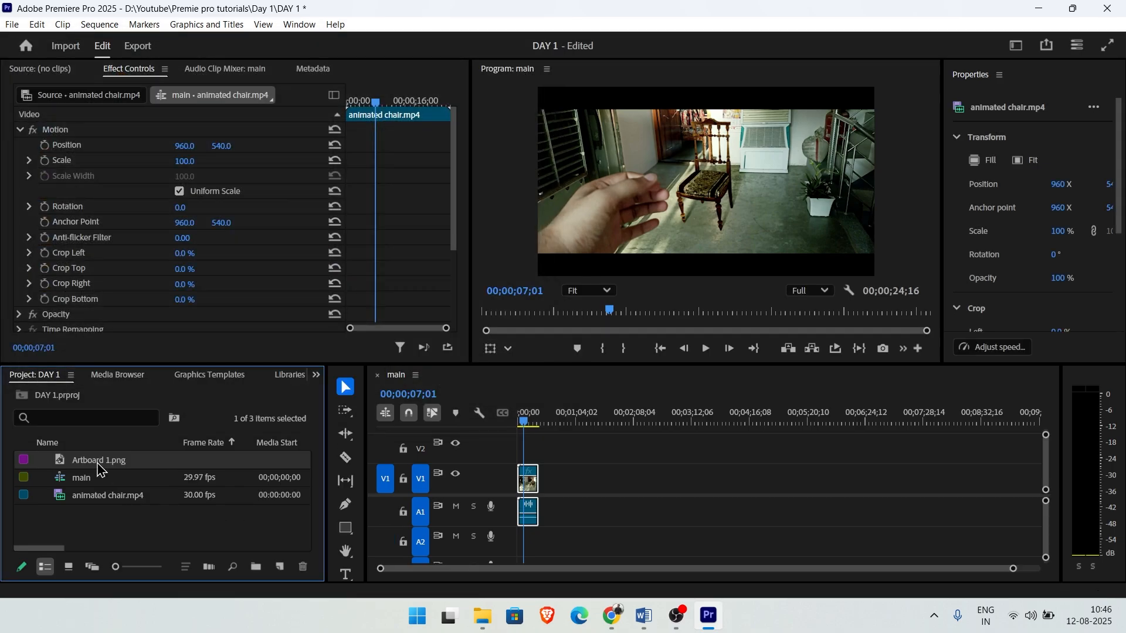
left_click_drag(84, 467, 537, 451)
left_click_drag(467, 435, 468, 435)
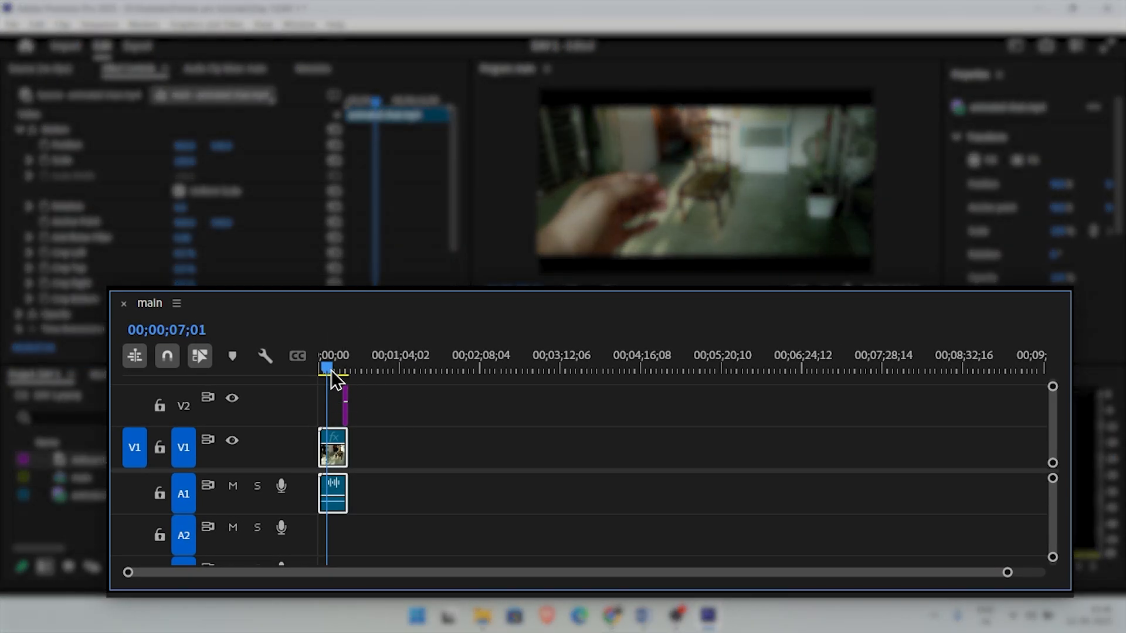
- Move the Artboard 1 clip earlier on track V2 so it starts just before the 4-second mark above the chair clip
mouse_move(331, 369)
left_mouse_down()
mouse_move(359, 371)
mouse_move(330, 364)
left_mouse_up()
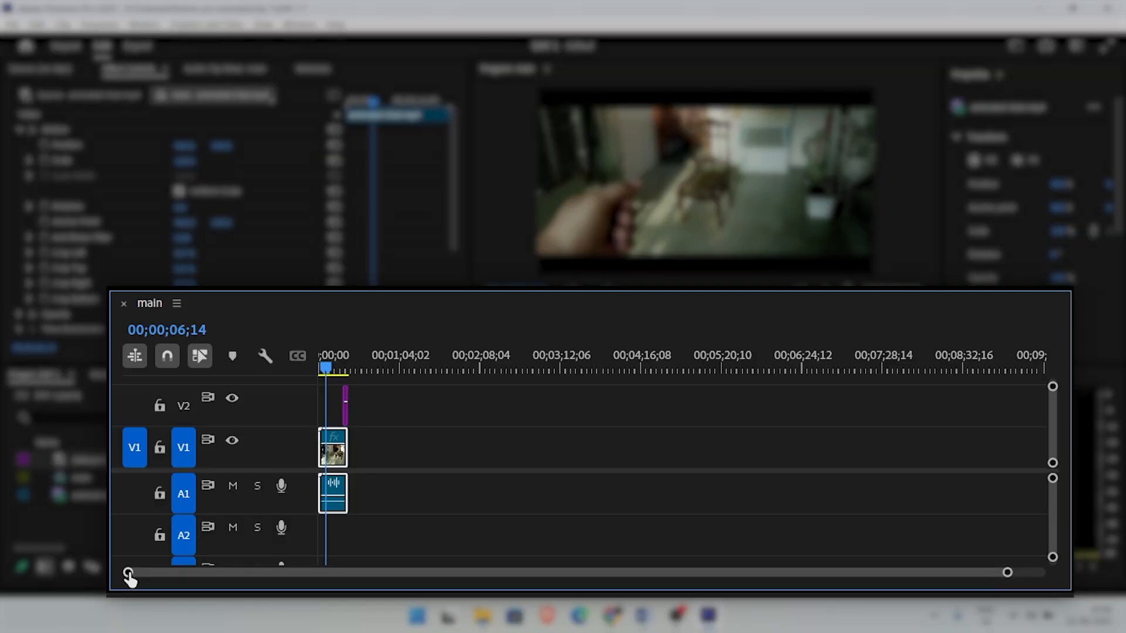
left_click_drag(1007, 576, 320, 574)
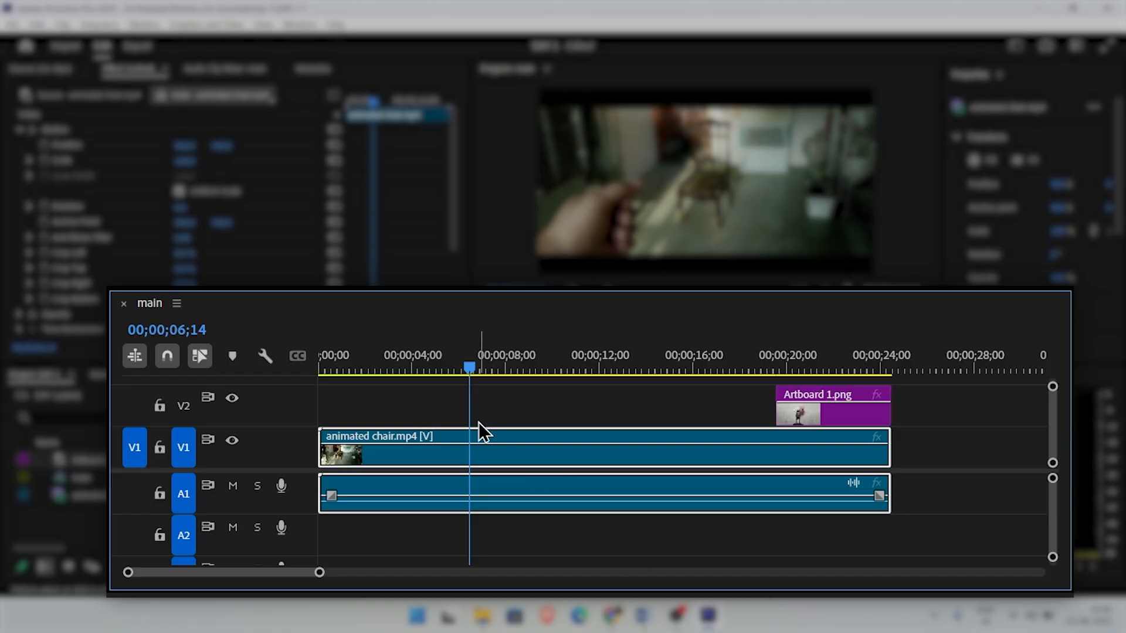
left_click_drag(373, 367, 808, 376)
left_click(839, 423)
left_click_drag(852, 420, 483, 419)
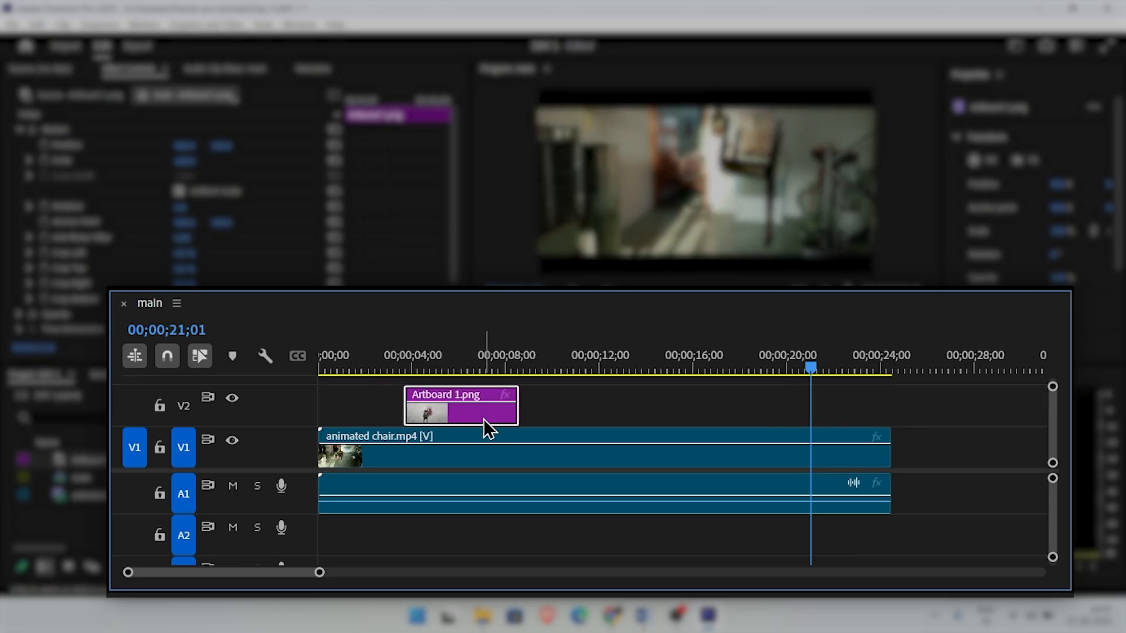
- Play and scrub the main sequence through the frames just before the Artboard 1 clip begins
left_click_drag(1053, 425, 1051, 431)
left_click_drag(490, 354, 442, 418)
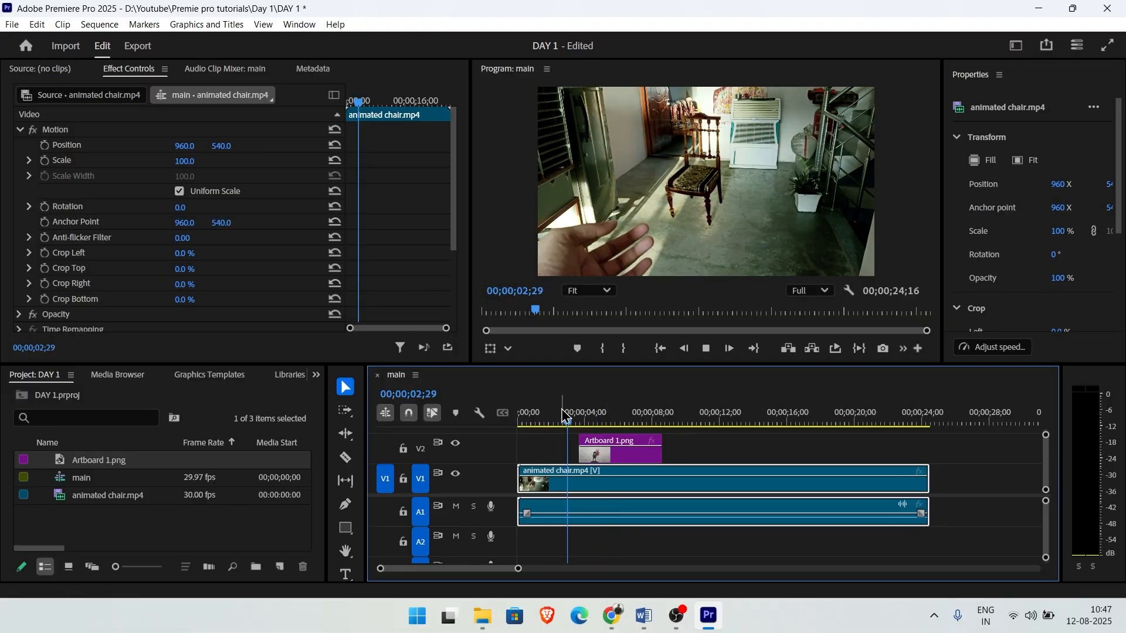
left_click(575, 418)
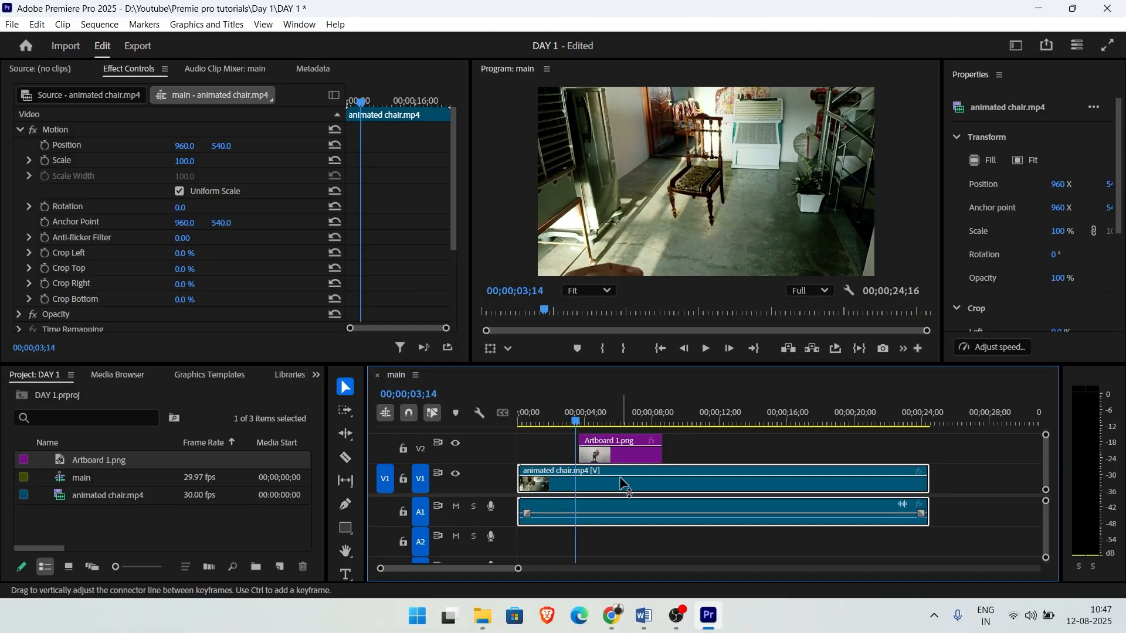
mouse_move(582, 420)
left_mouse_down()
mouse_move(676, 421)
mouse_move(573, 421)
left_mouse_up()
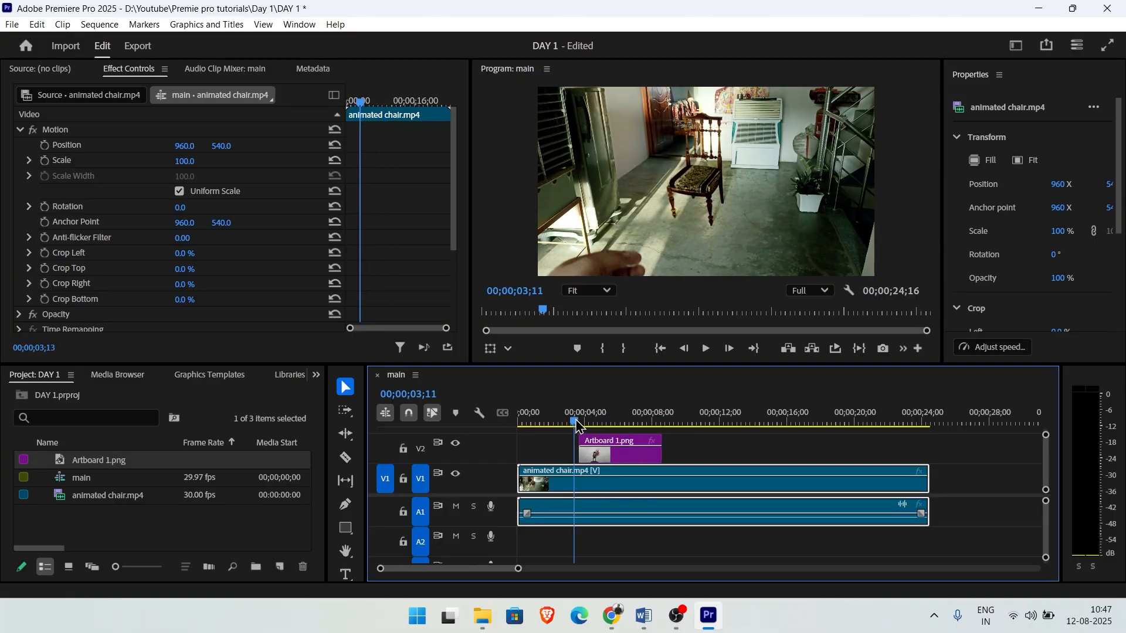
- Extend the Artboard 1 clip to the end of the chair clip, and play the sequence across the image's start
left_click(623, 456)
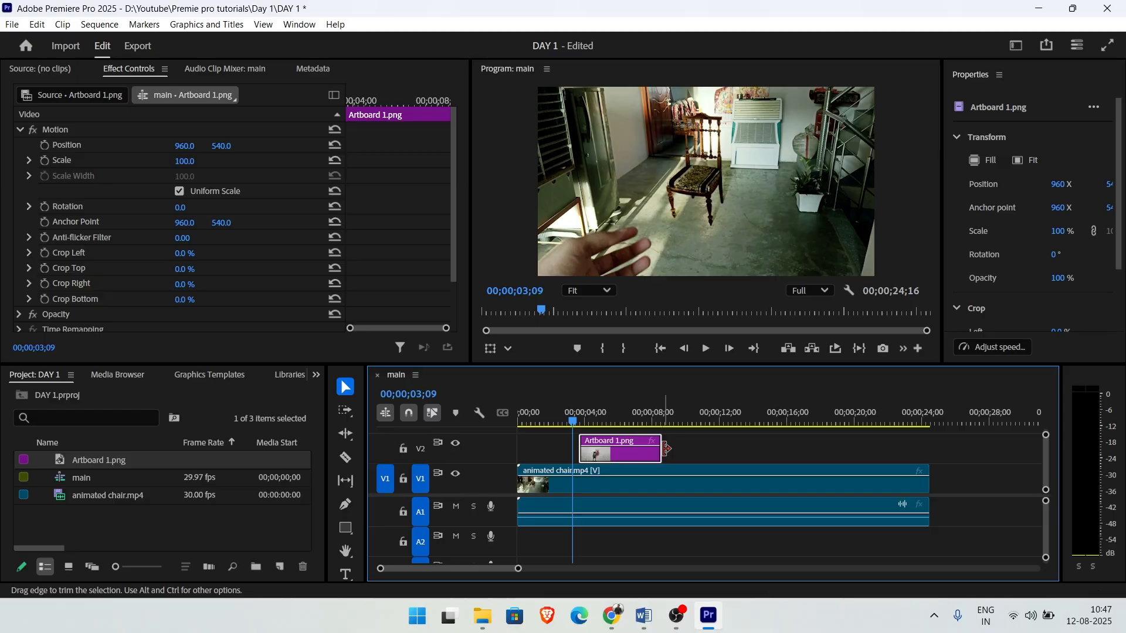
left_click_drag(666, 449, 930, 435)
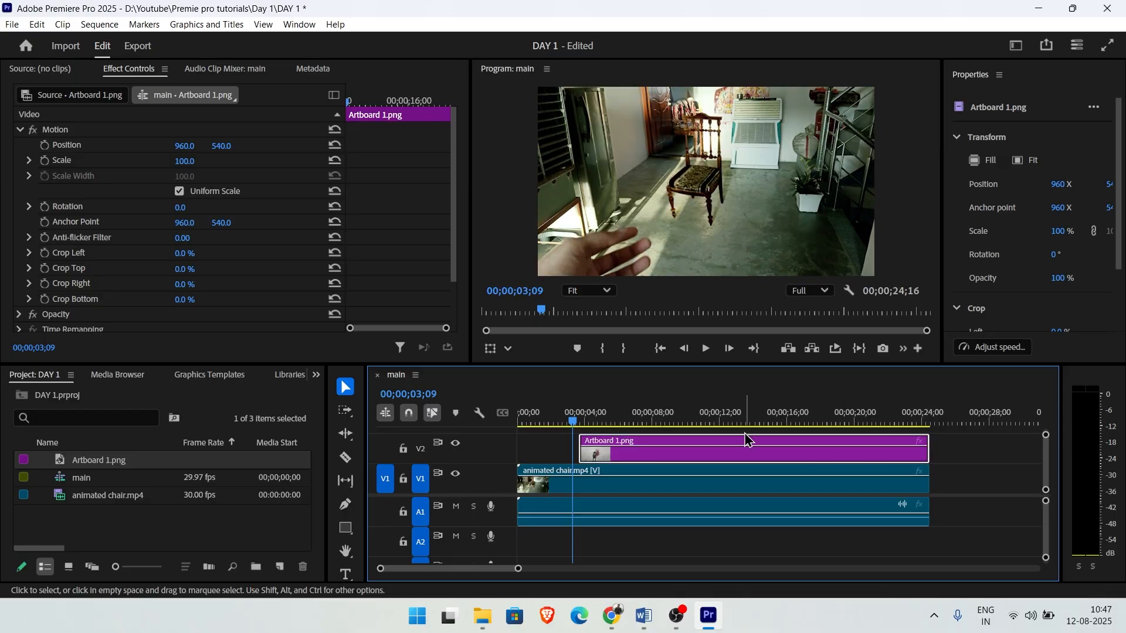
left_click_drag(572, 421, 538, 422)
key("space")
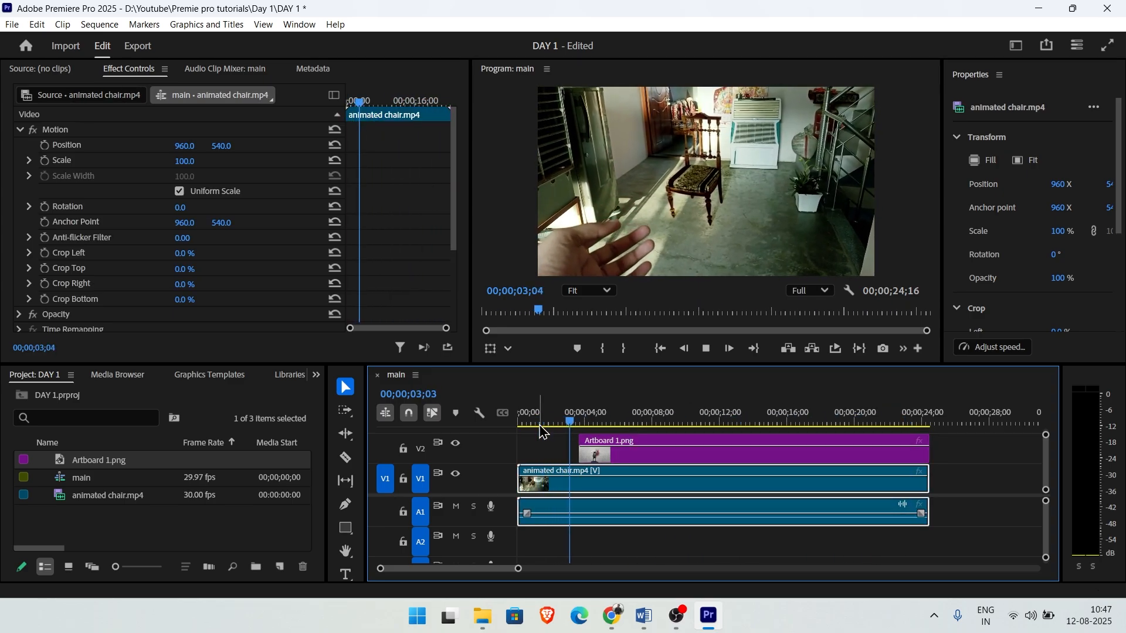
key("space")
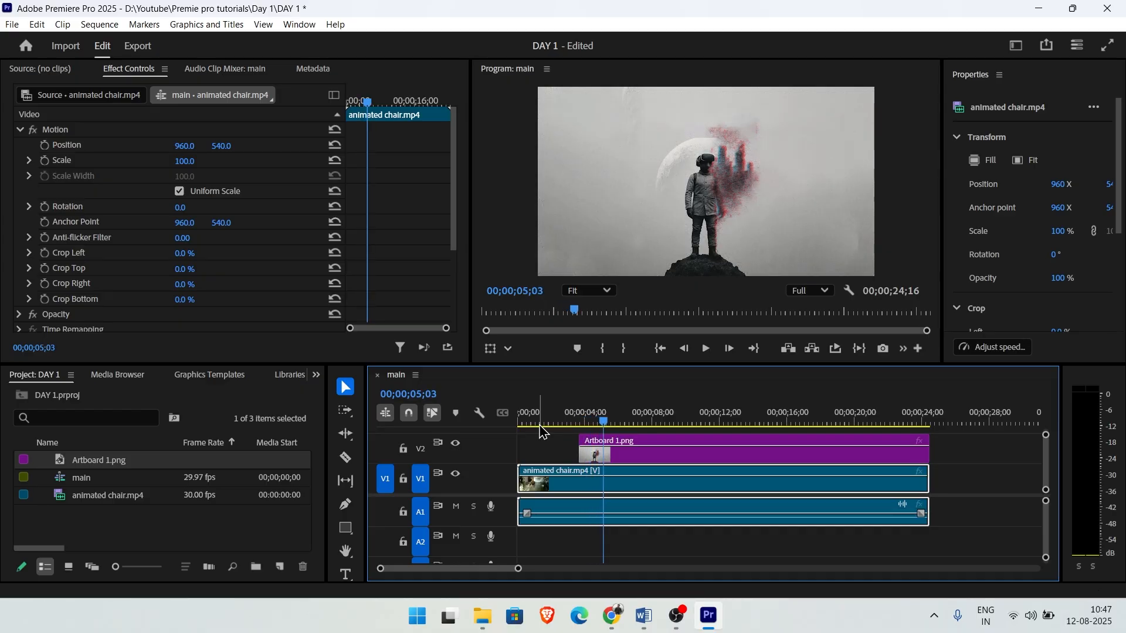
left_click(550, 422)
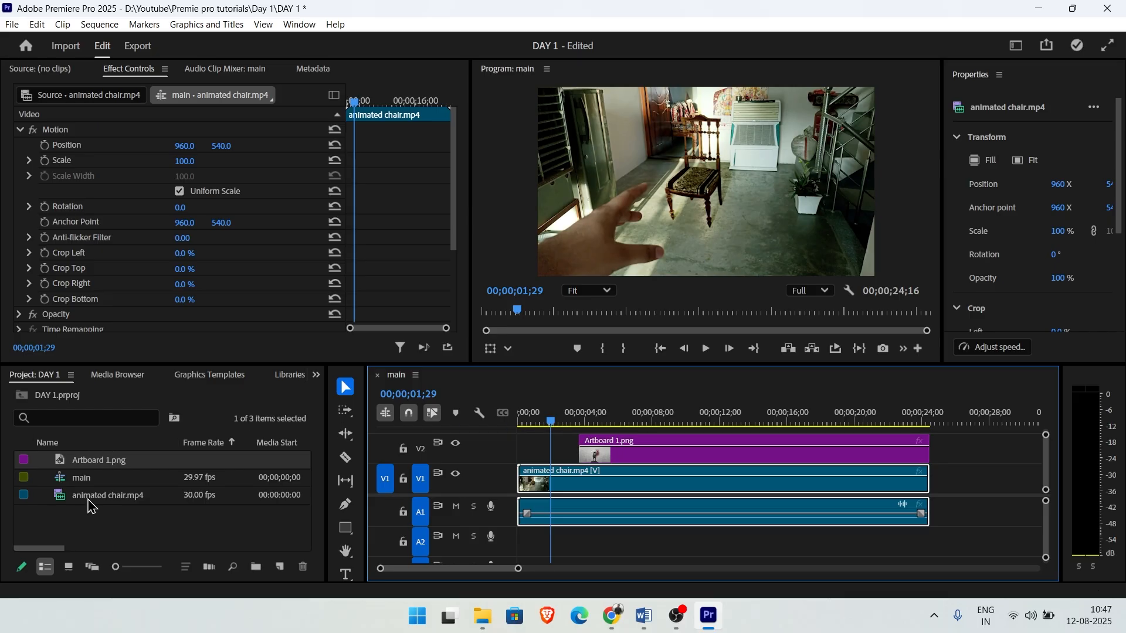
- Import the videos 0.0-50.0 and 0001-0250 together from the downloads folder into the project
mouse_move(91, 505)
double_click(111, 513)
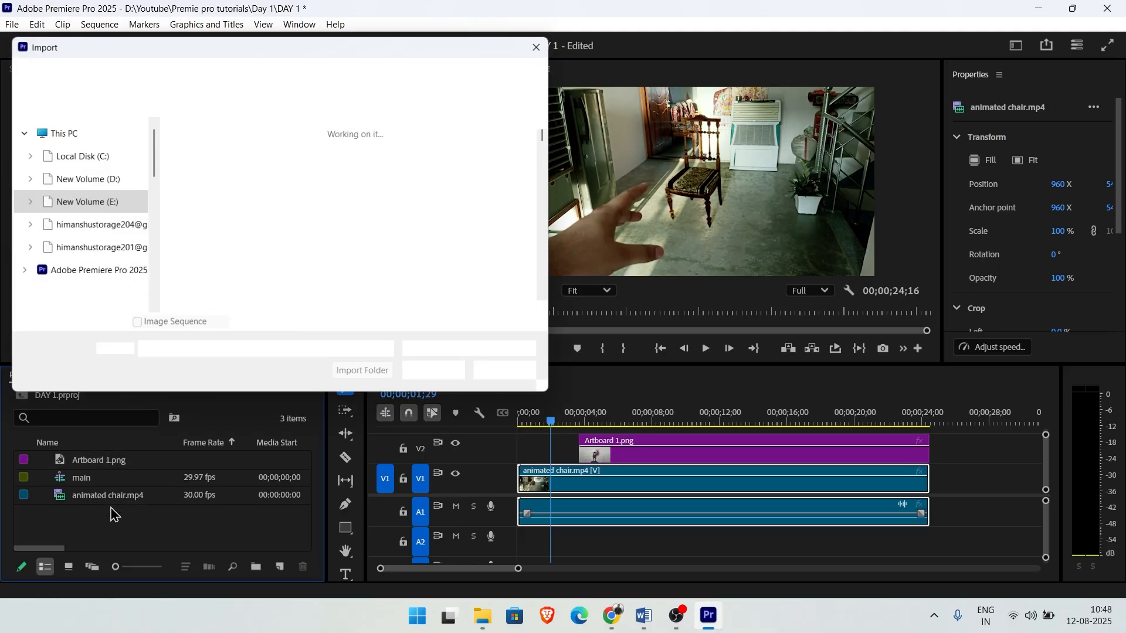
scroll(504, 185, "down", 5)
scroll(540, 164, "up", 1)
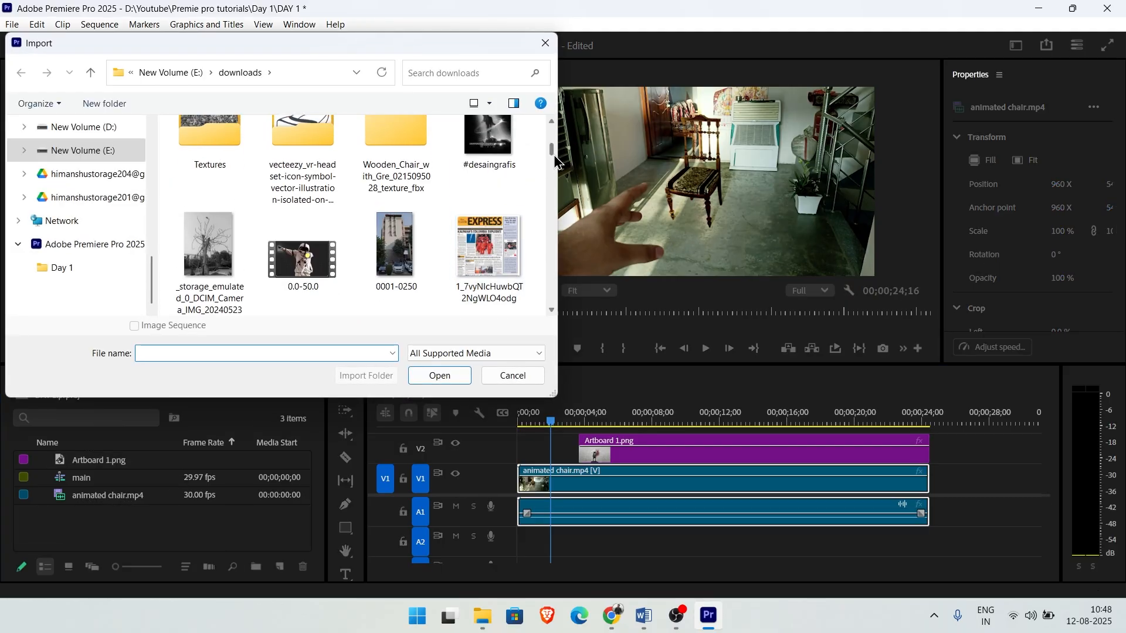
left_click(302, 281)
scroll(329, 258, "down", 1)
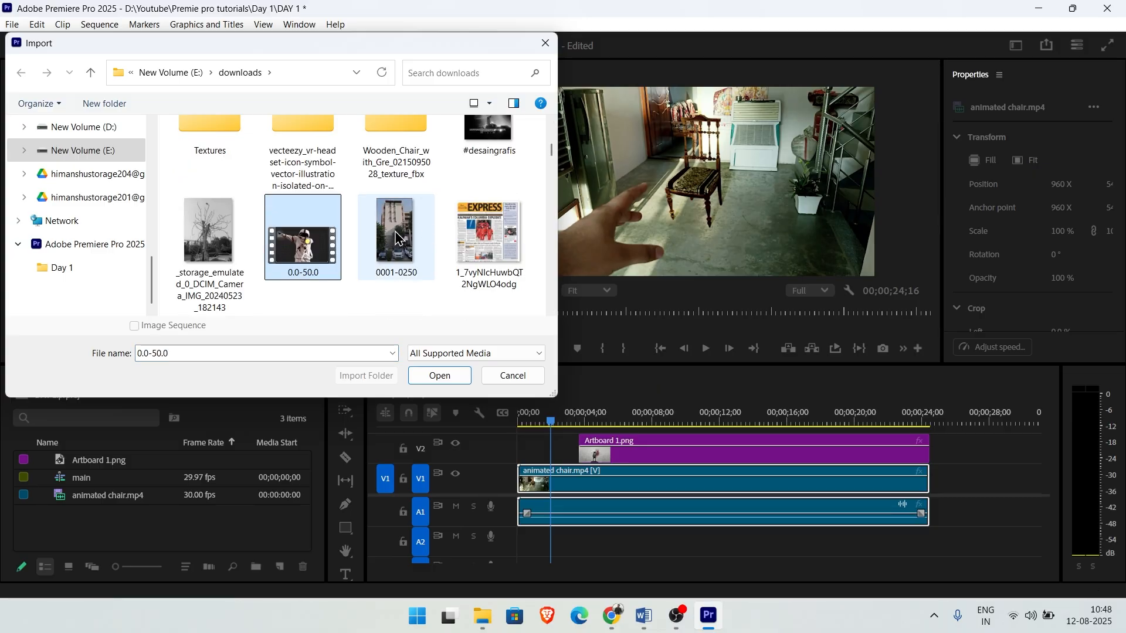
left_click(395, 236, "ctrl")
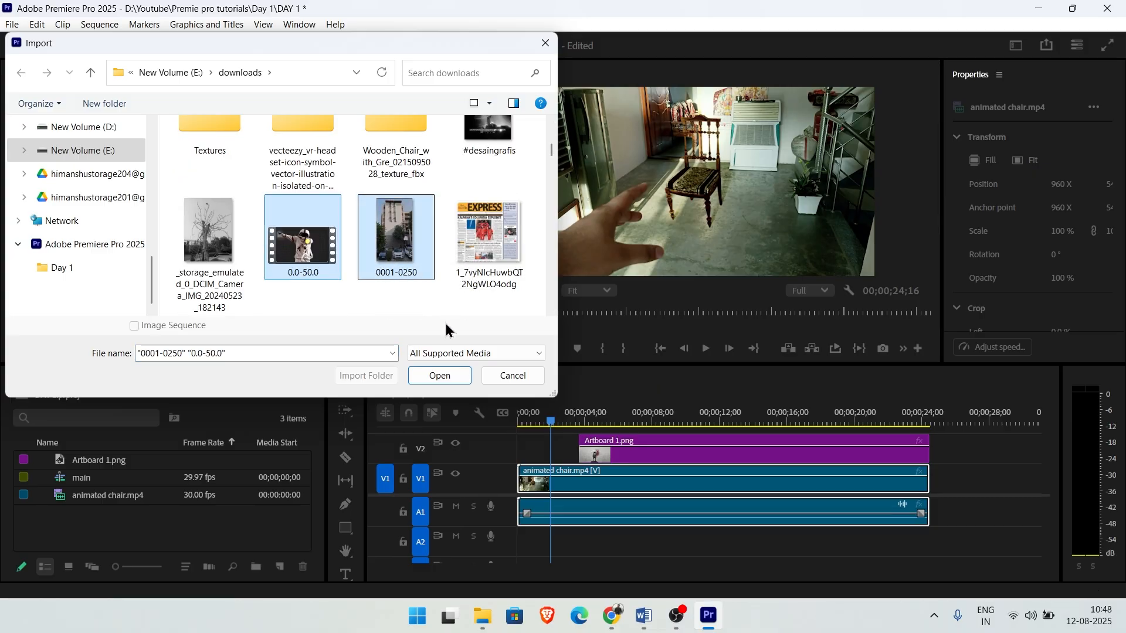
left_click(441, 375)
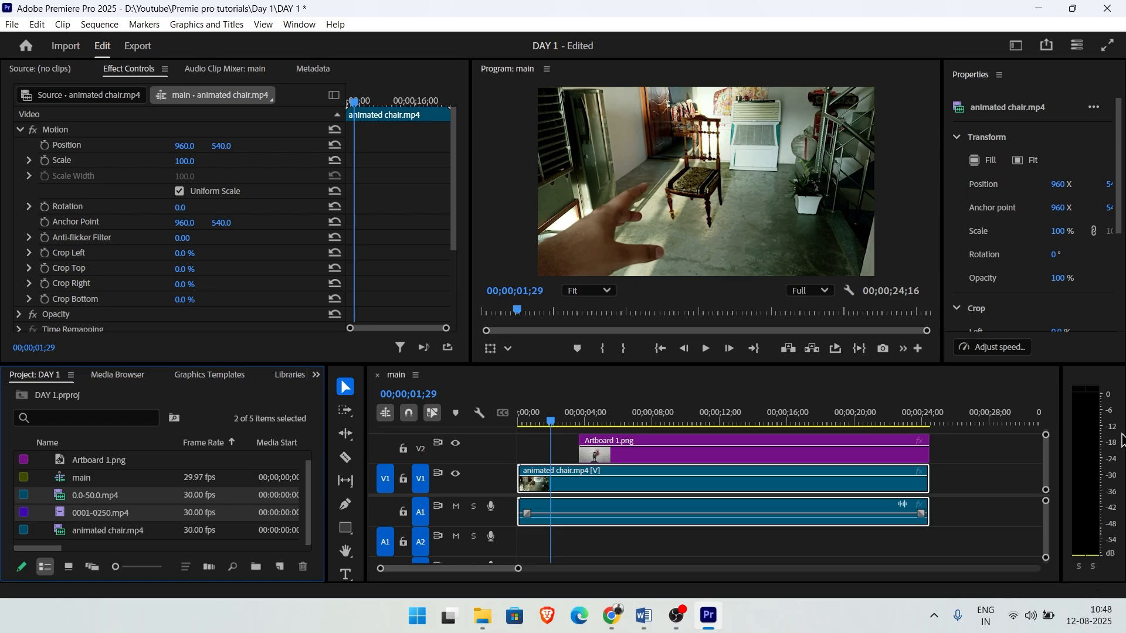
- Open 0001-0250.mp4 in the Source monitor, and play and scrub through it to preview the footage
double_click(101, 514)
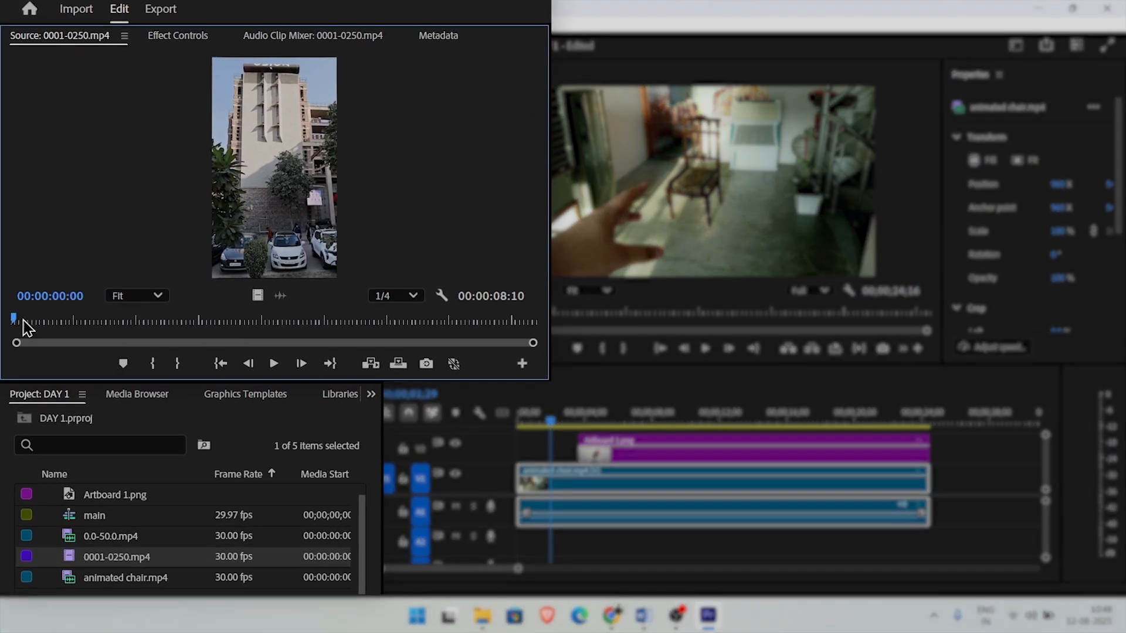
left_click_drag(14, 316, 34, 326)
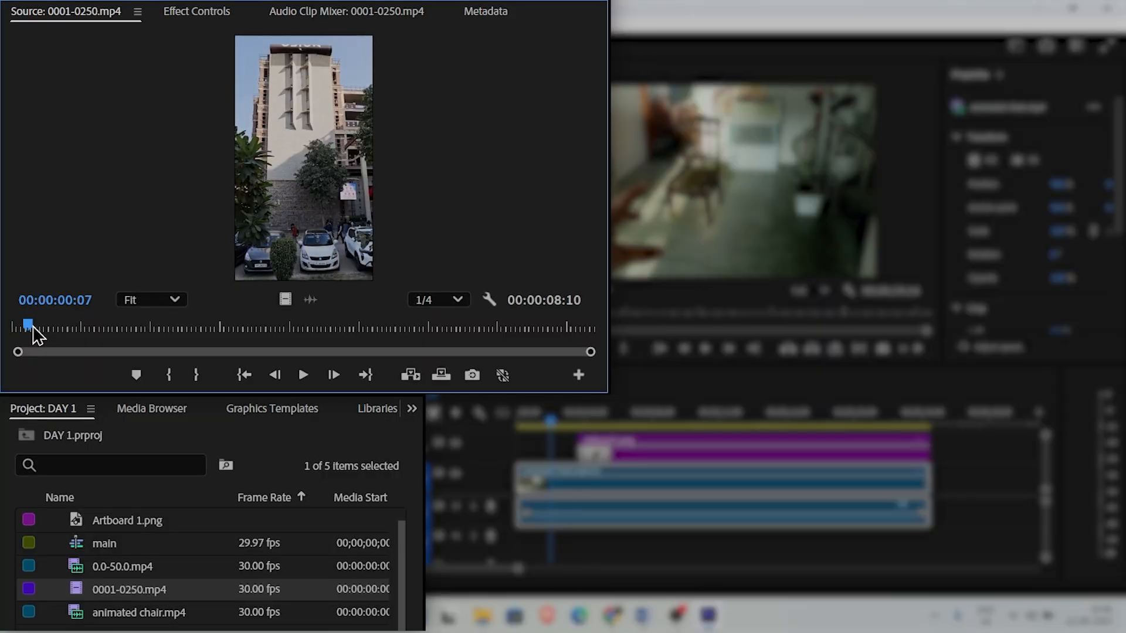
left_click(305, 377)
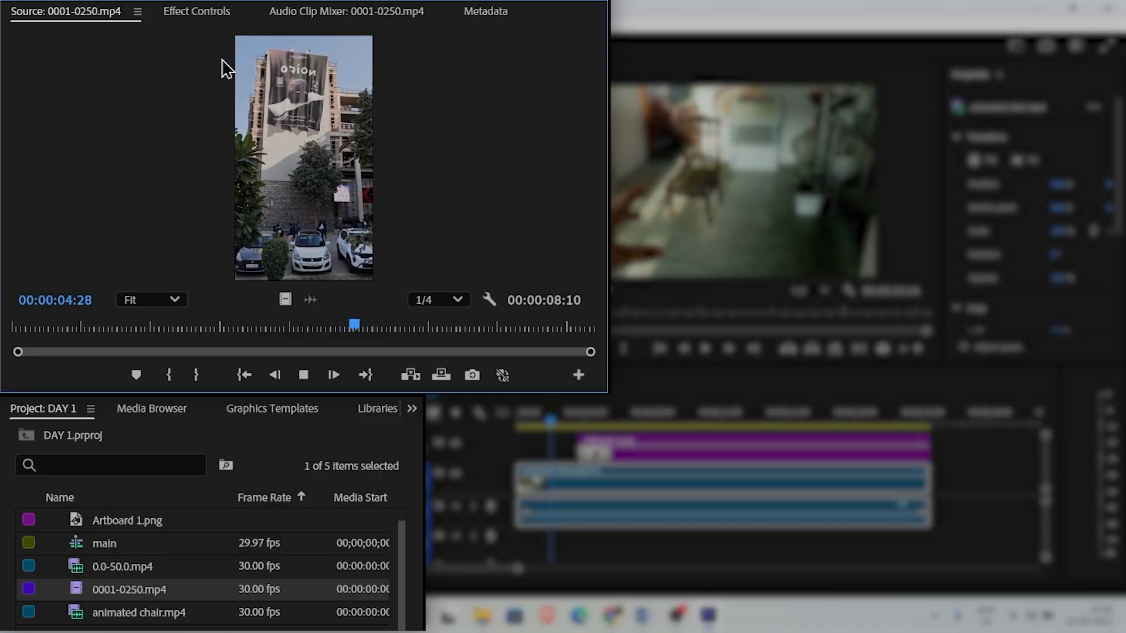
left_click_drag(510, 328, 176, 305)
left_click_drag(133, 592, 371, 568)
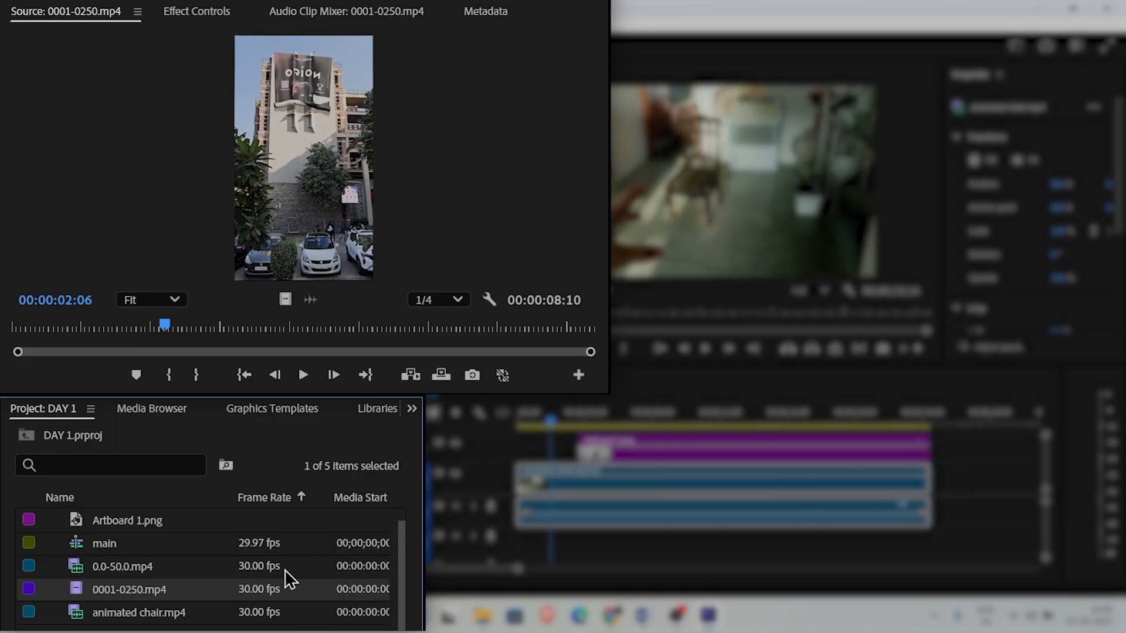
- Open 0.0-50.0.mp4 in the Source monitor and play about its first four seconds
double_click(158, 575)
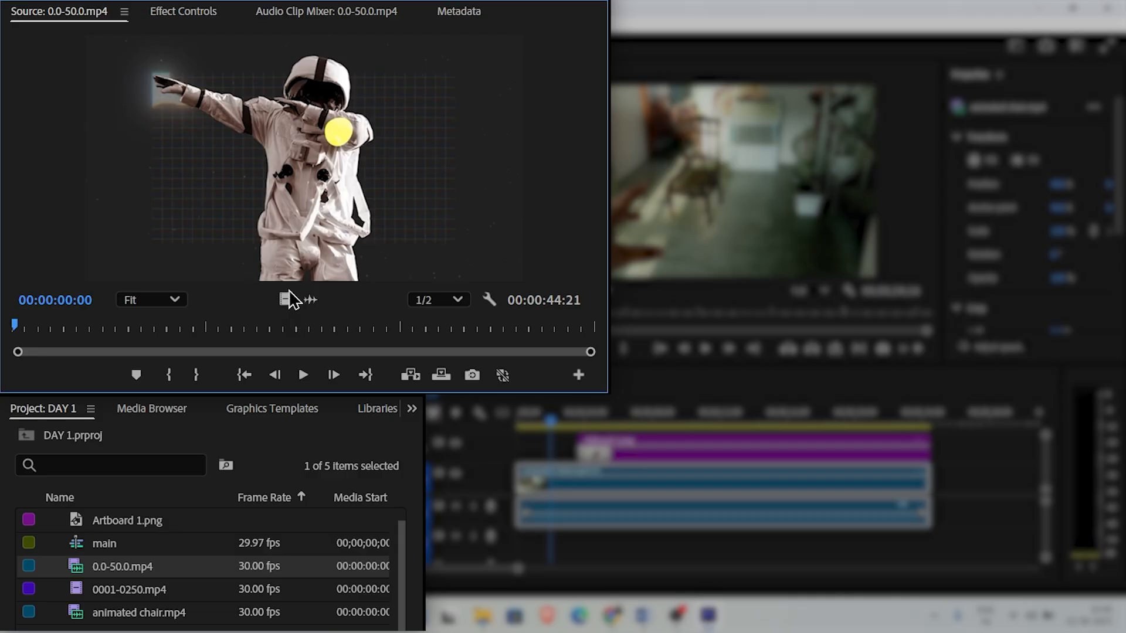
left_click(304, 375)
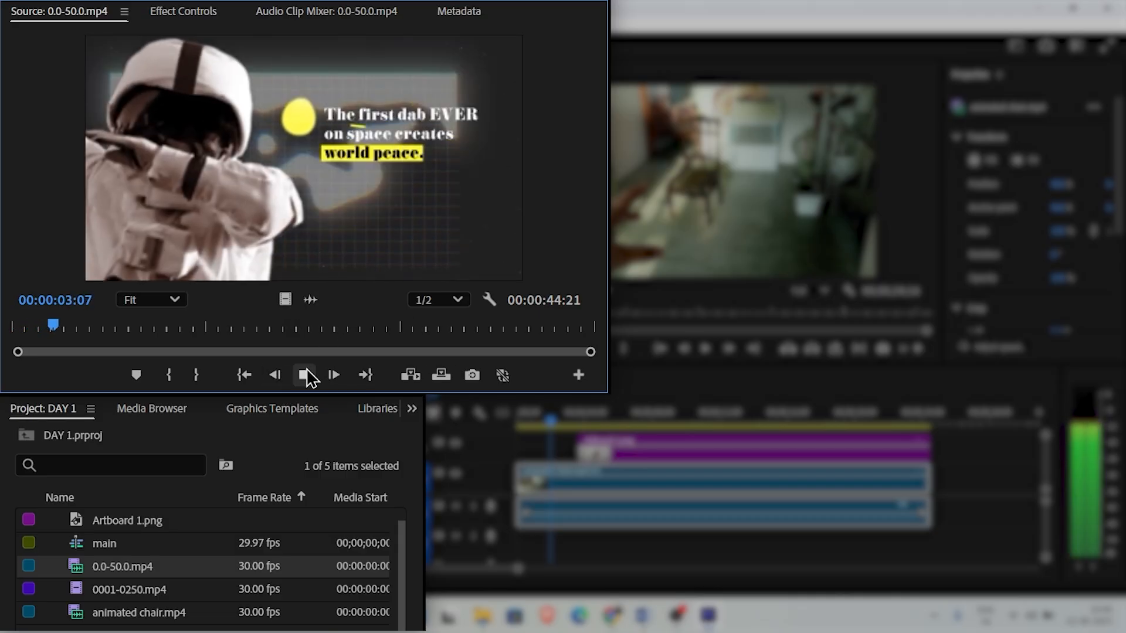
left_click(304, 375)
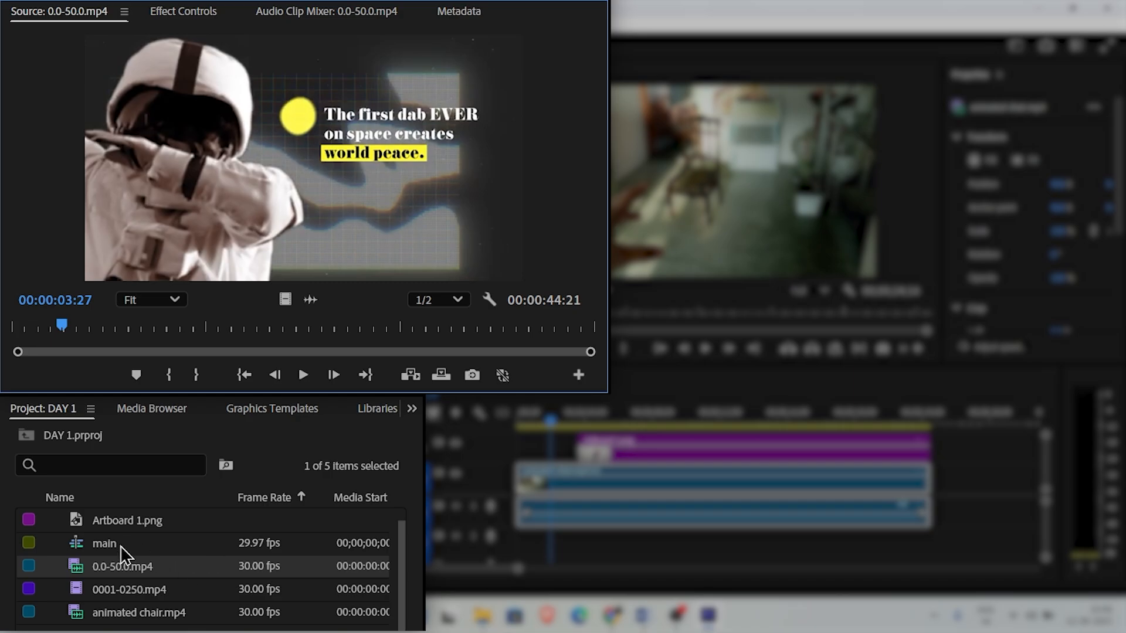
- Open Artboard 1.png in the Source monitor to preview the image
left_click(163, 520)
left_click(163, 519)
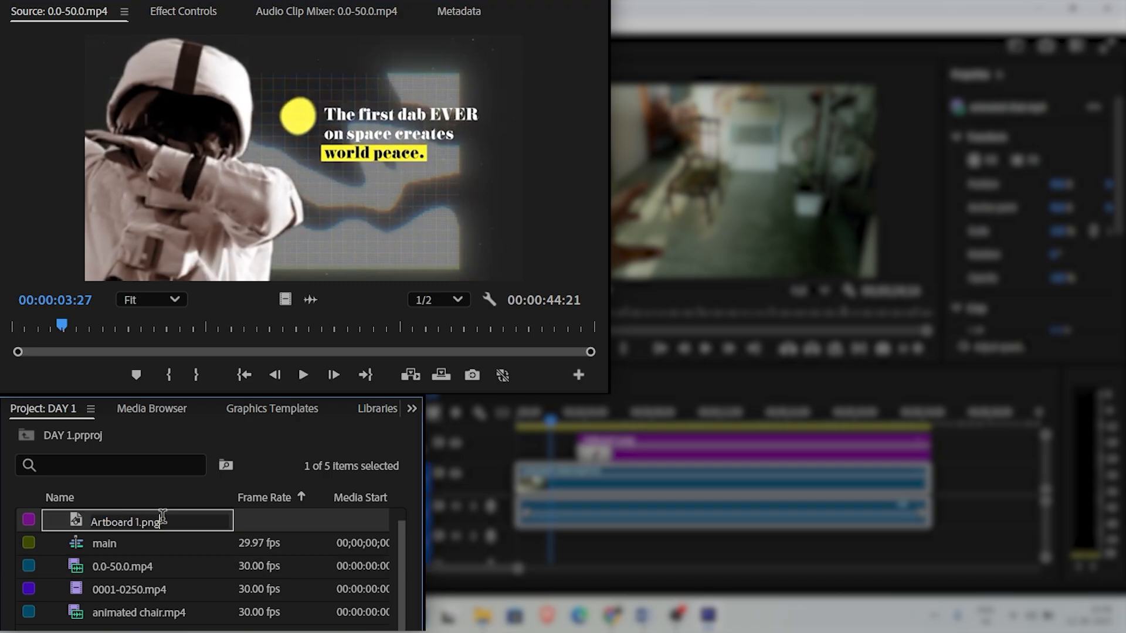
double_click(293, 522)
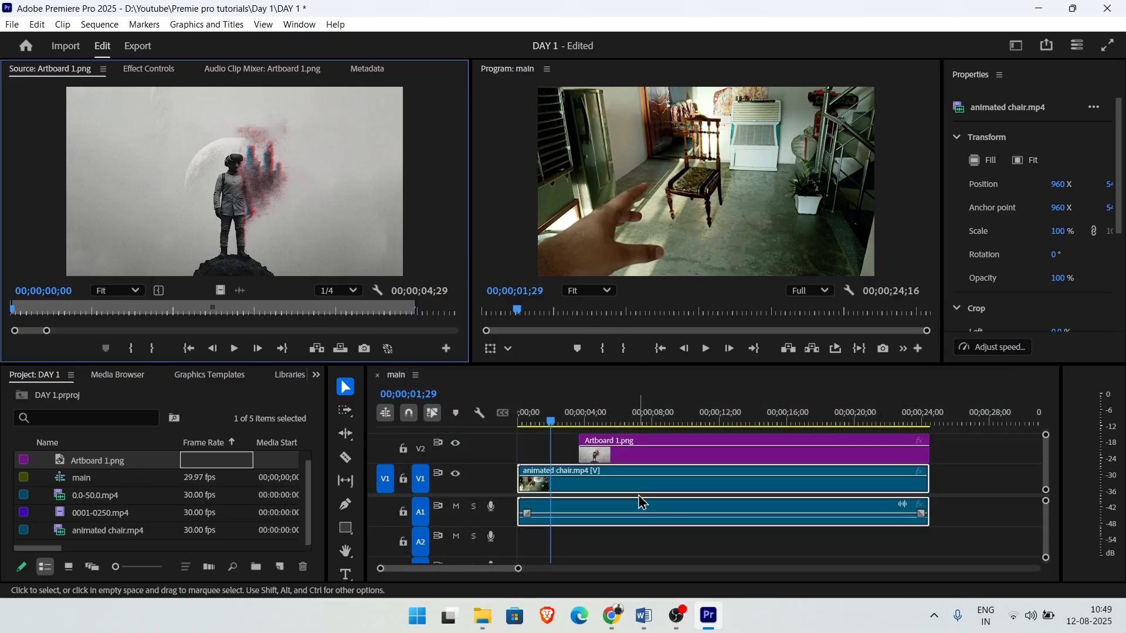
- Select all clips on the main sequence's video and audio tracks and delete them, leaving the timeline empty
left_click_drag(545, 420, 579, 434)
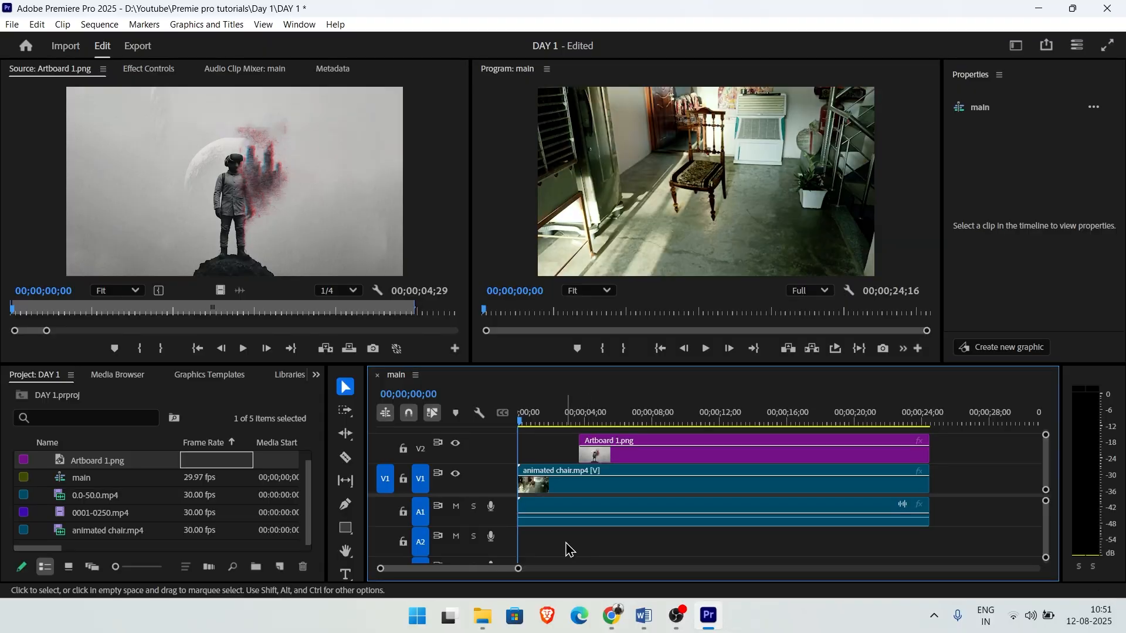
left_click_drag(568, 550, 685, 441)
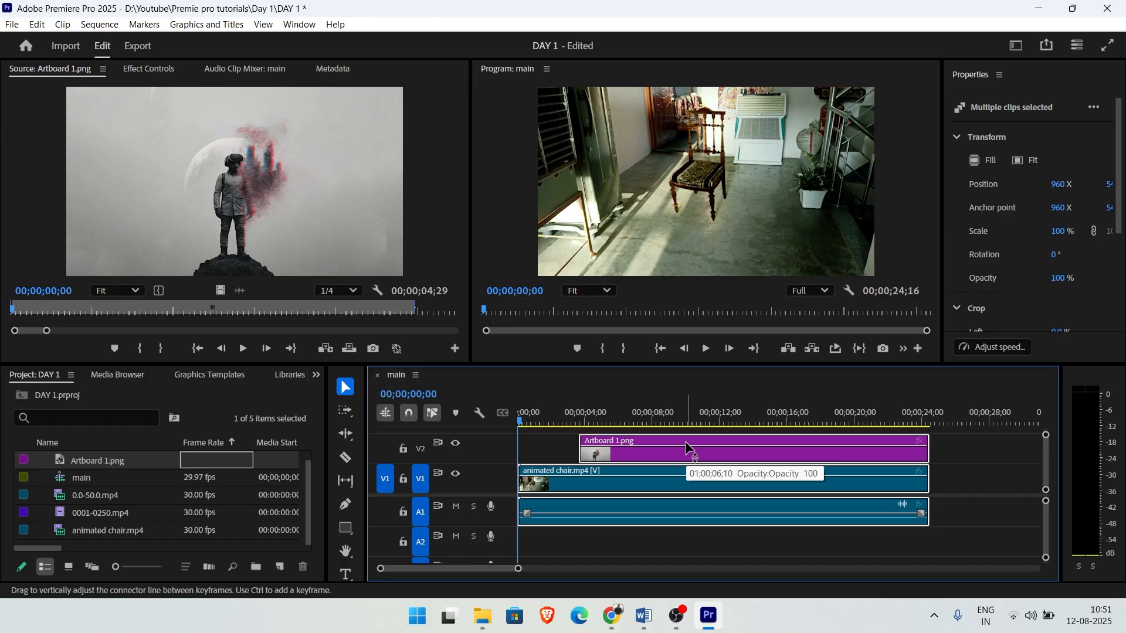
key("Delete")
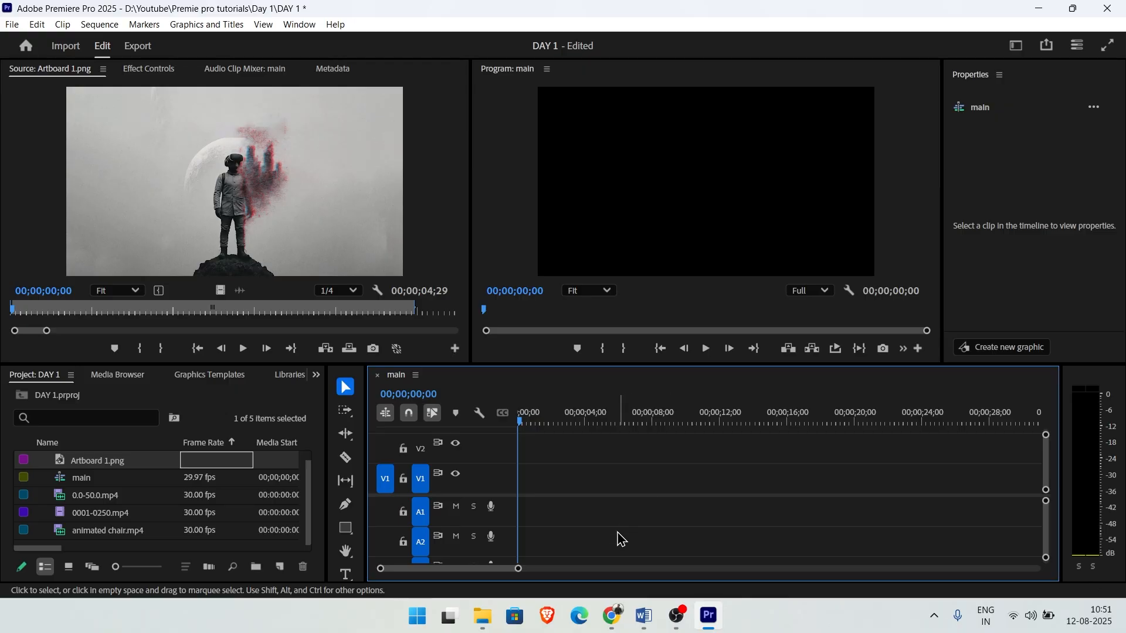
- Switch to Chrome, search Google for pexels, open the Pexels website and look through its home page
left_click(620, 607)
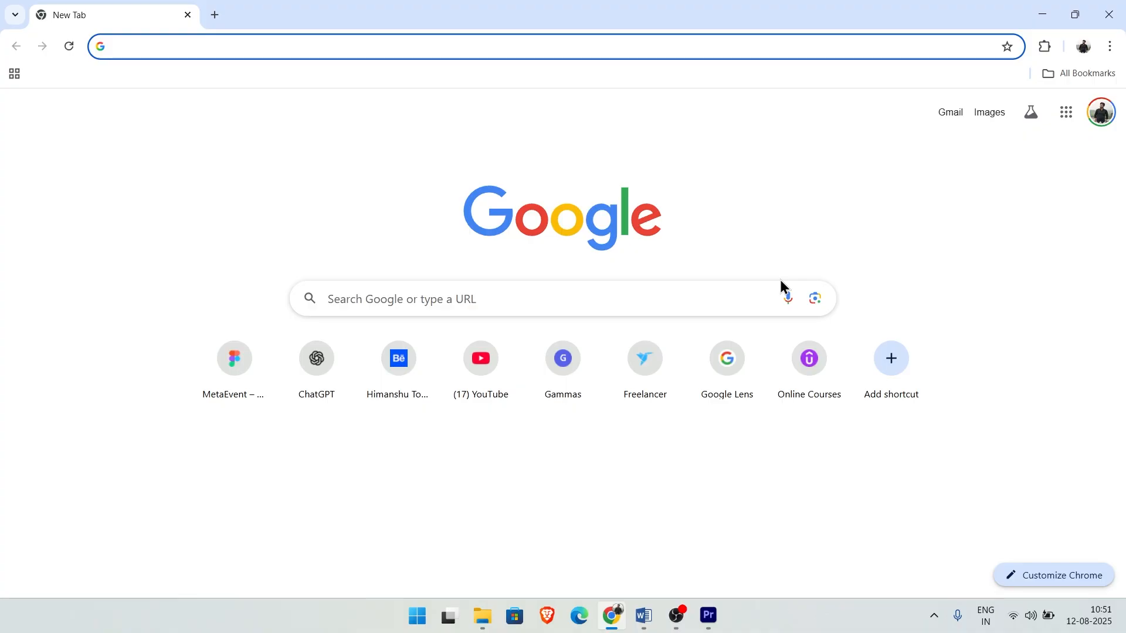
type("pe")
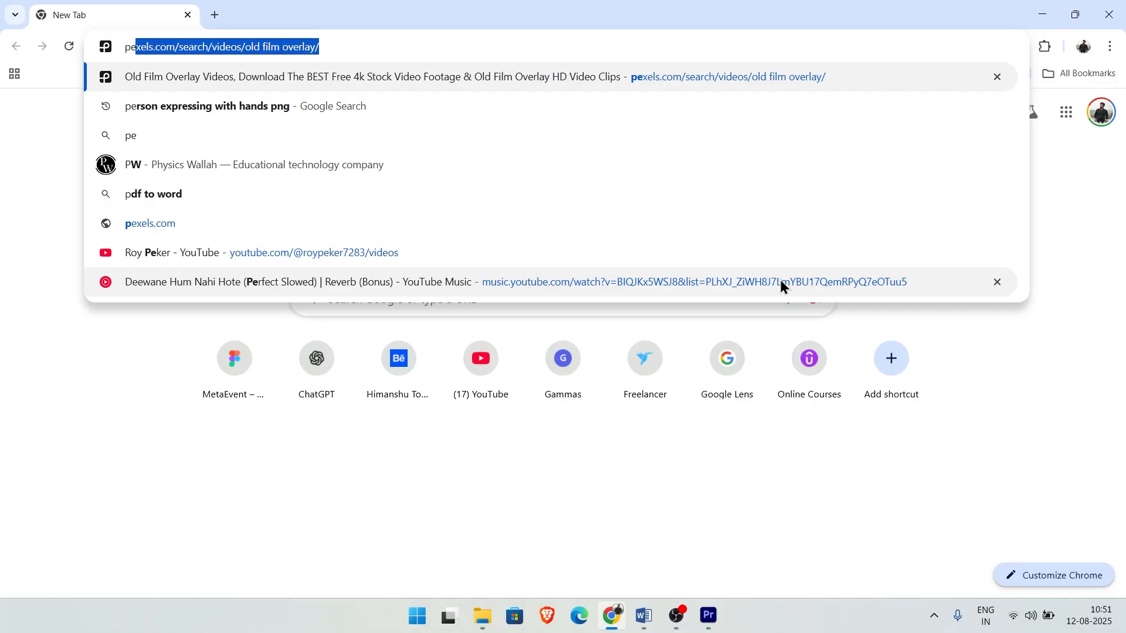
type("xels")
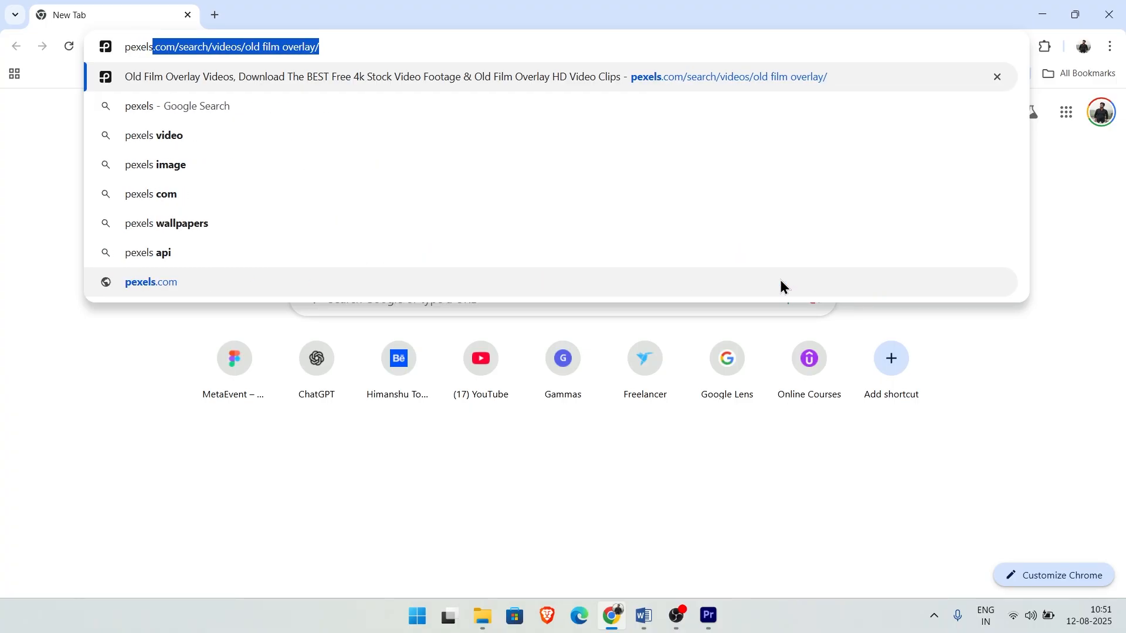
key("Return")
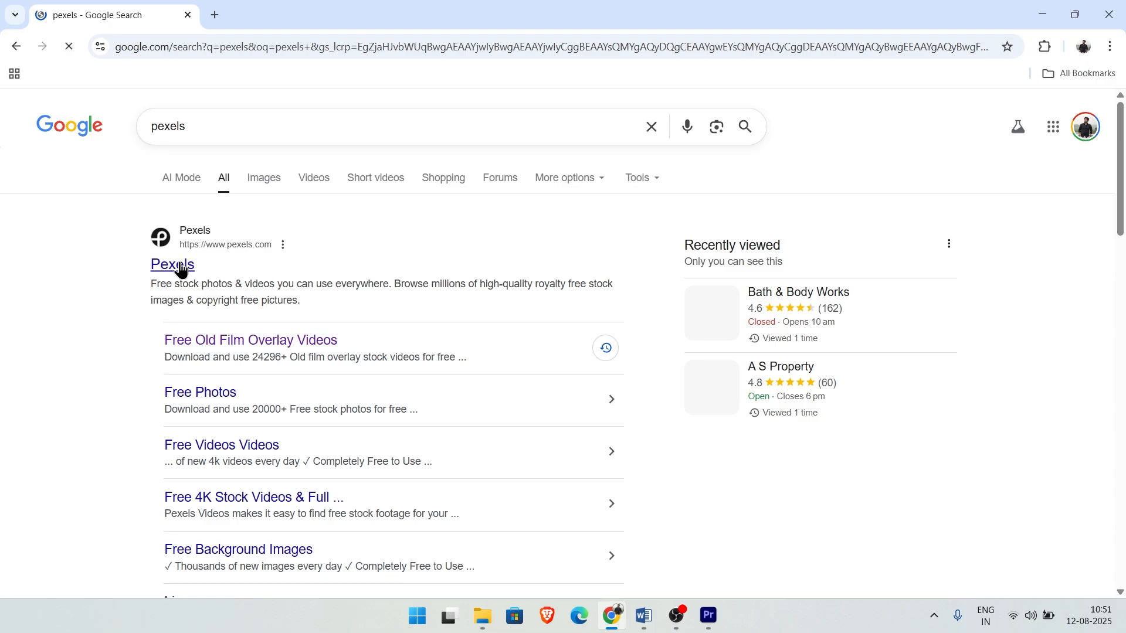
left_click(178, 265)
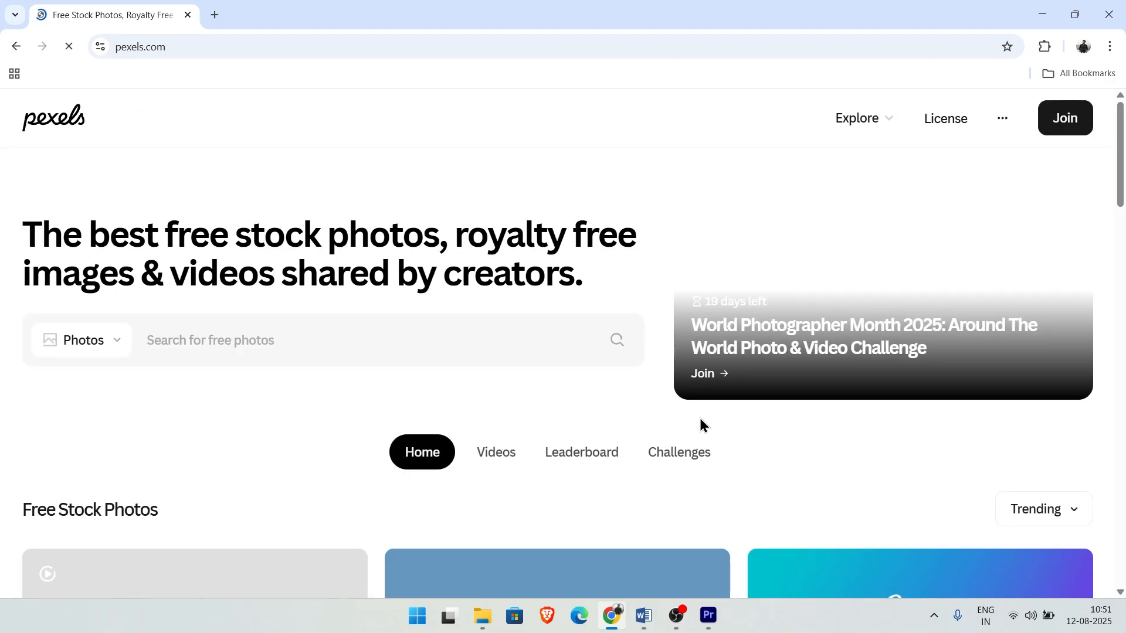
scroll(701, 421, "down", 7)
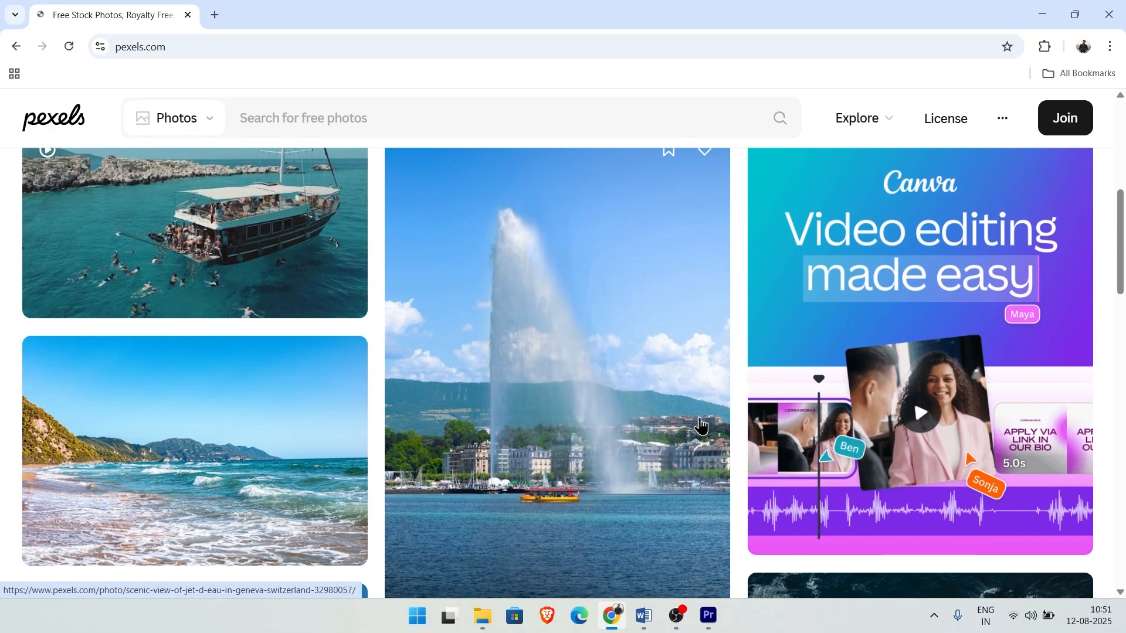
scroll(740, 441, "up", 7)
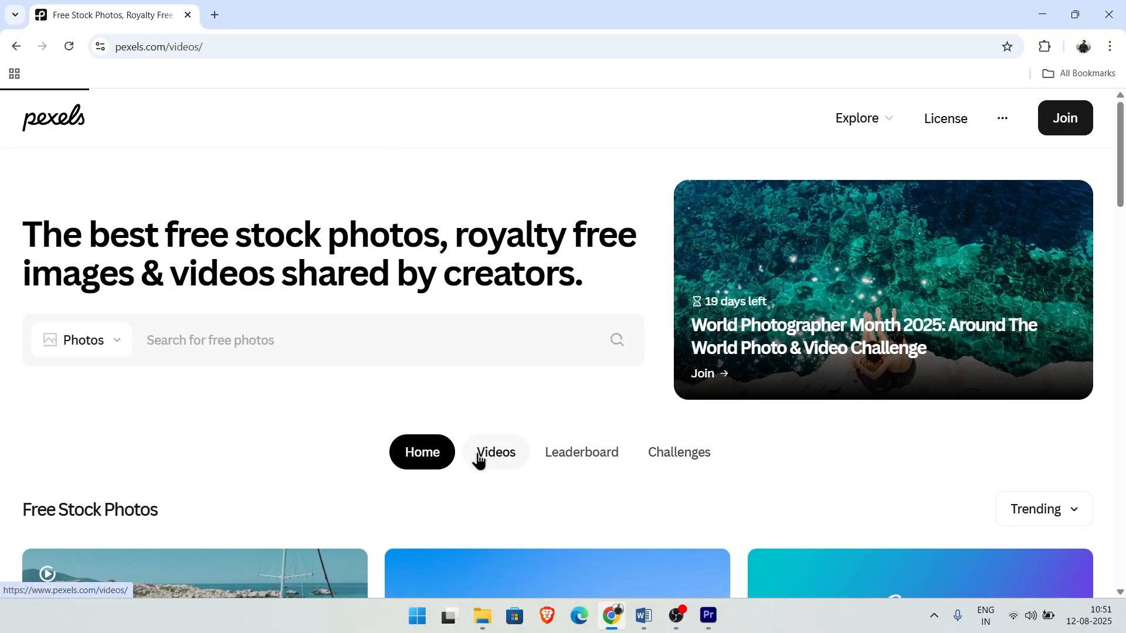
- Browse the Pexels trending videos and download the yacht clip and the beach coastline clip, dismissing each download pop-up
scroll(1116, 471, "down", 7)
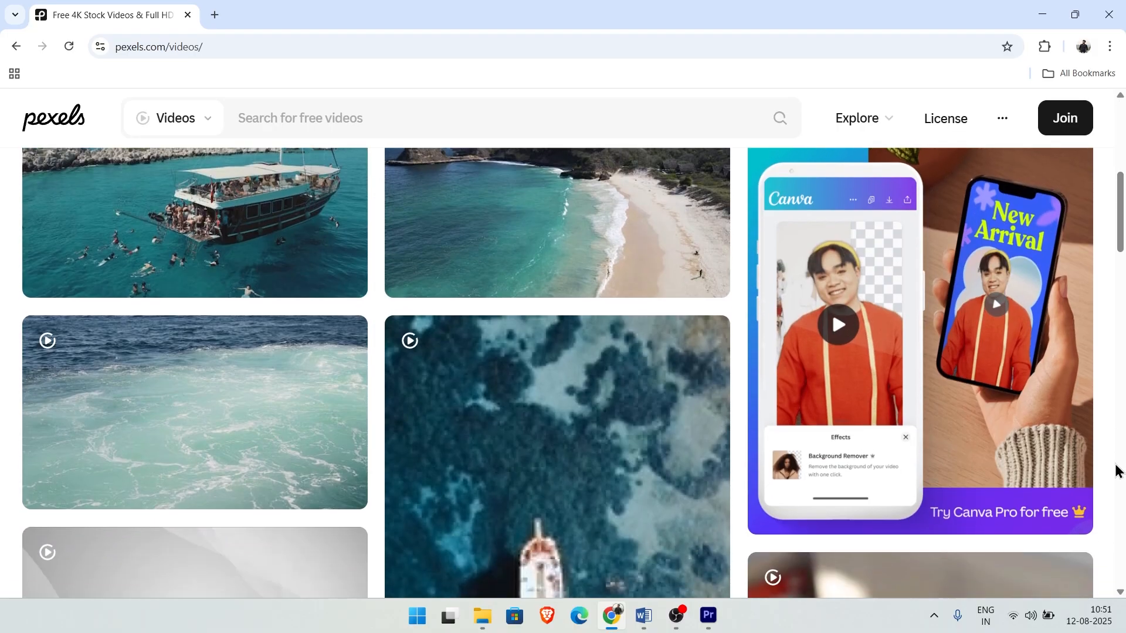
scroll(1116, 471, "down", 1)
scroll(1116, 471, "up", 3)
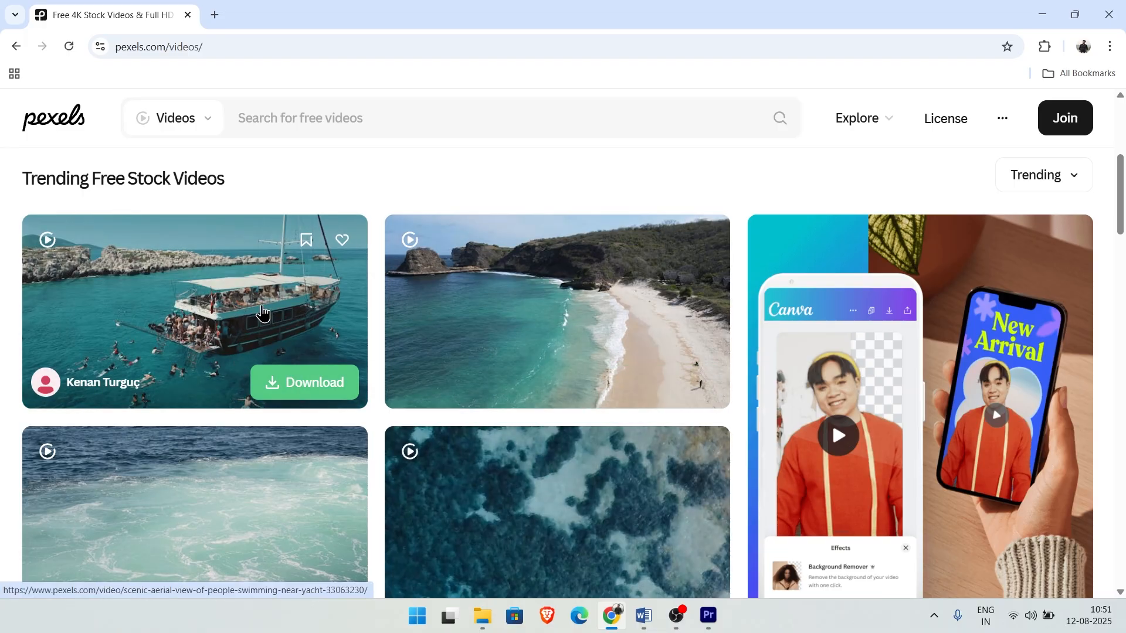
left_click(302, 397)
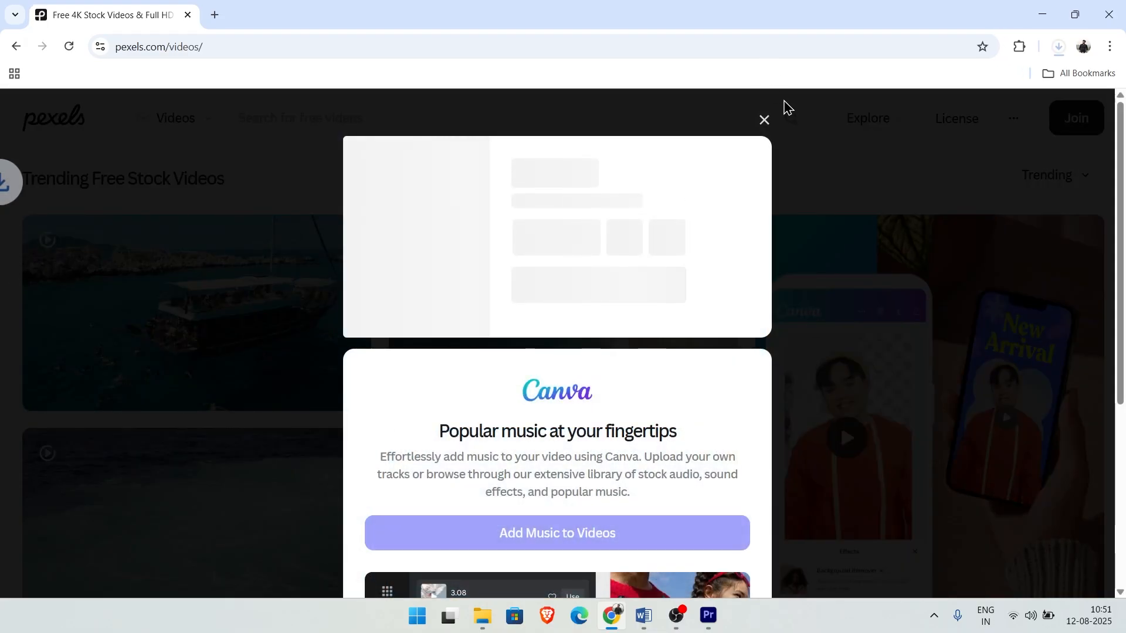
left_click(764, 120)
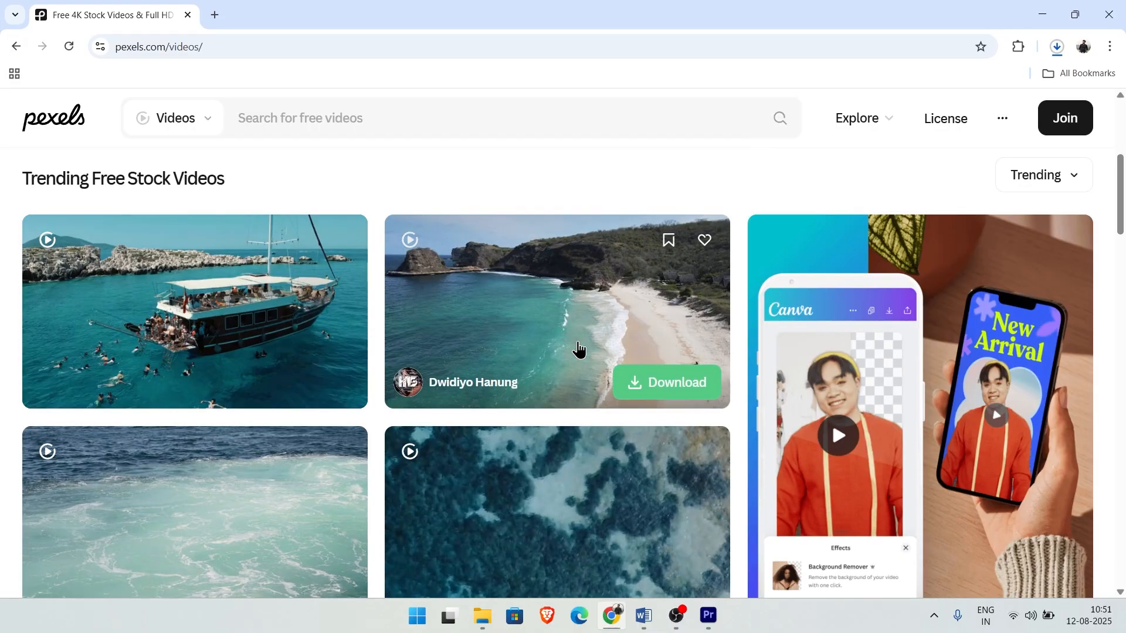
left_click(671, 382)
left_click(764, 120)
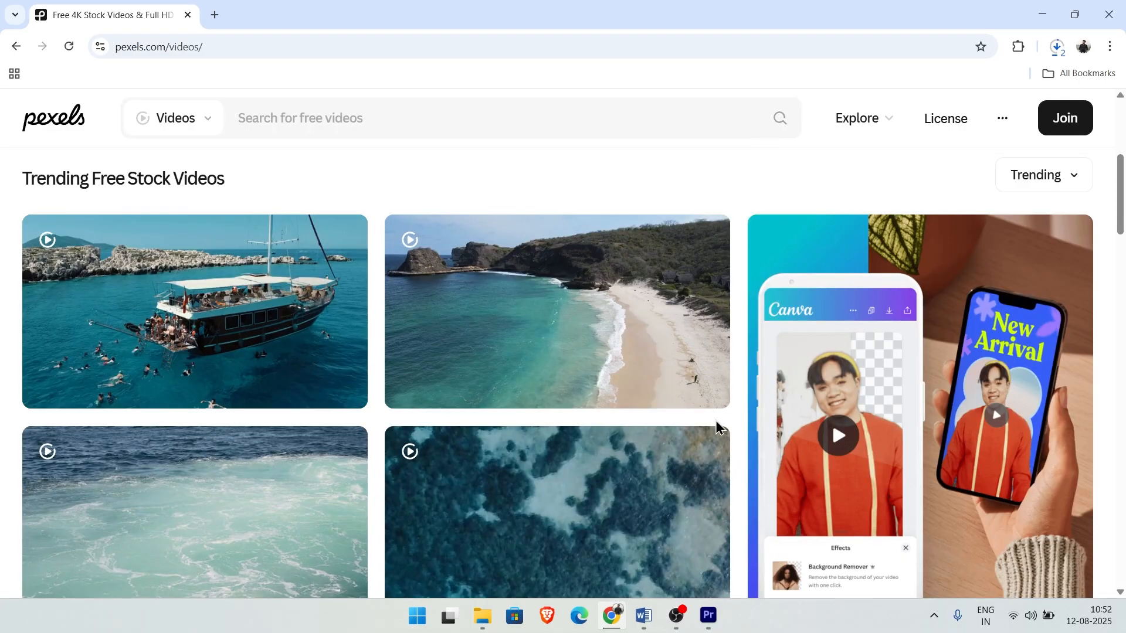
- Find the clip of a lone tree under a starry sky among the Pexels videos and download it
scroll(716, 425, "down", 6)
scroll(716, 428, "down", 10)
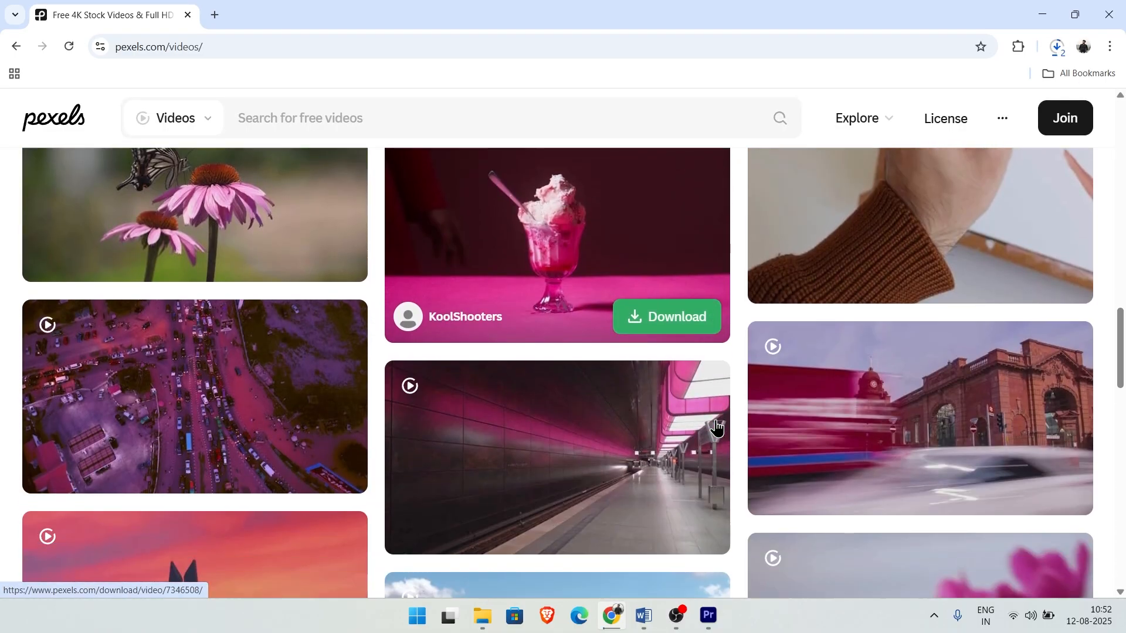
scroll(716, 427, "down", 8)
scroll(716, 428, "up", 6)
scroll(716, 427, "down", 3)
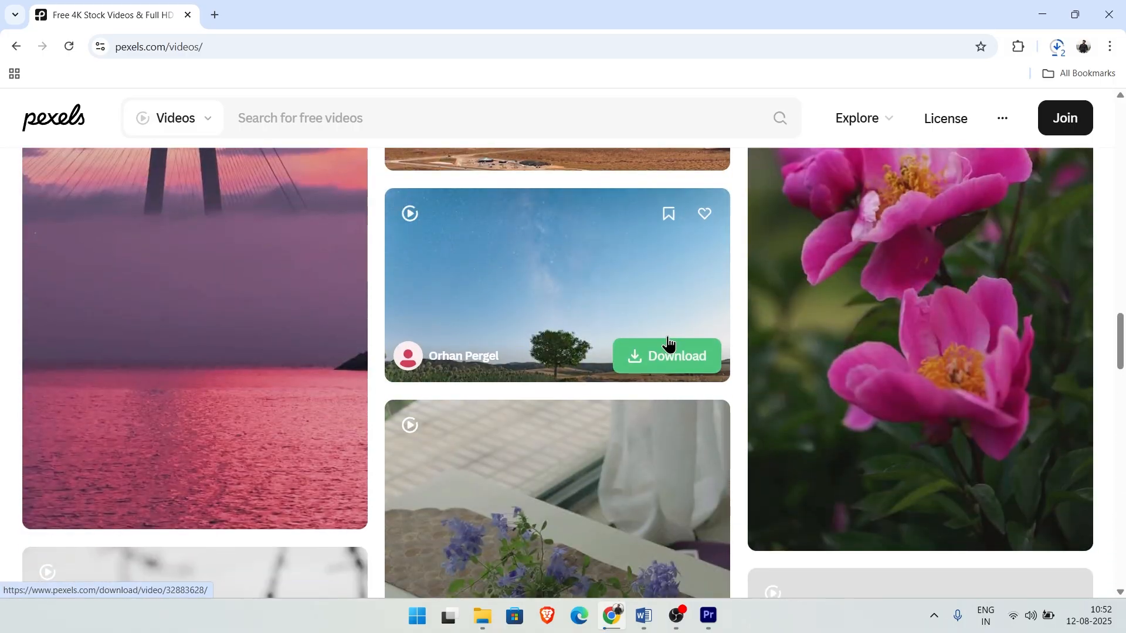
left_click(678, 355)
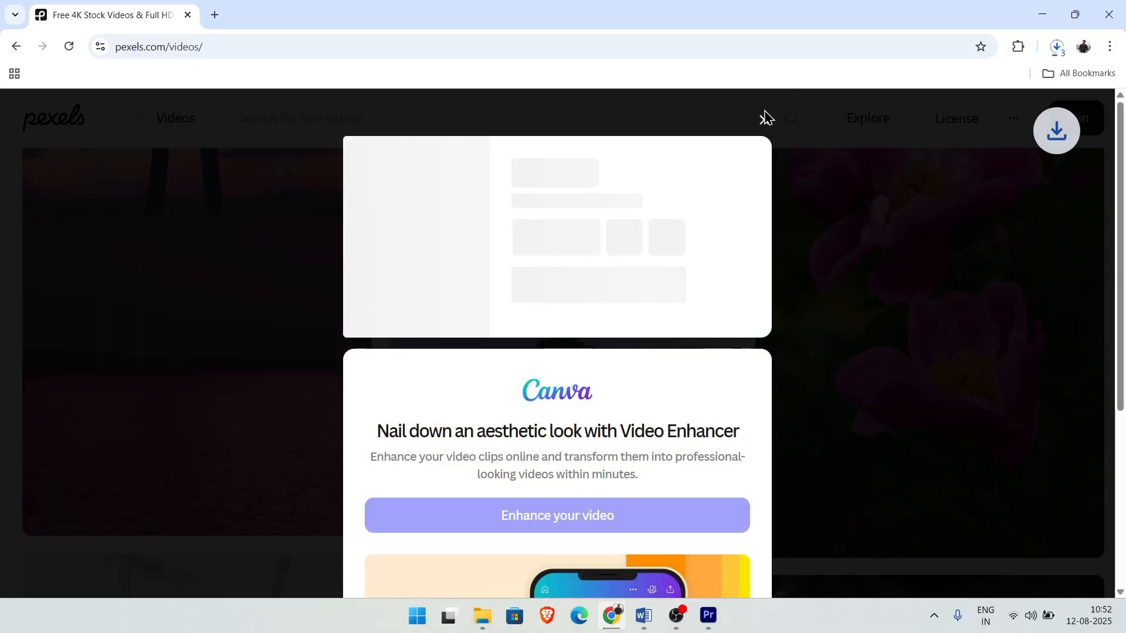
left_click(764, 118)
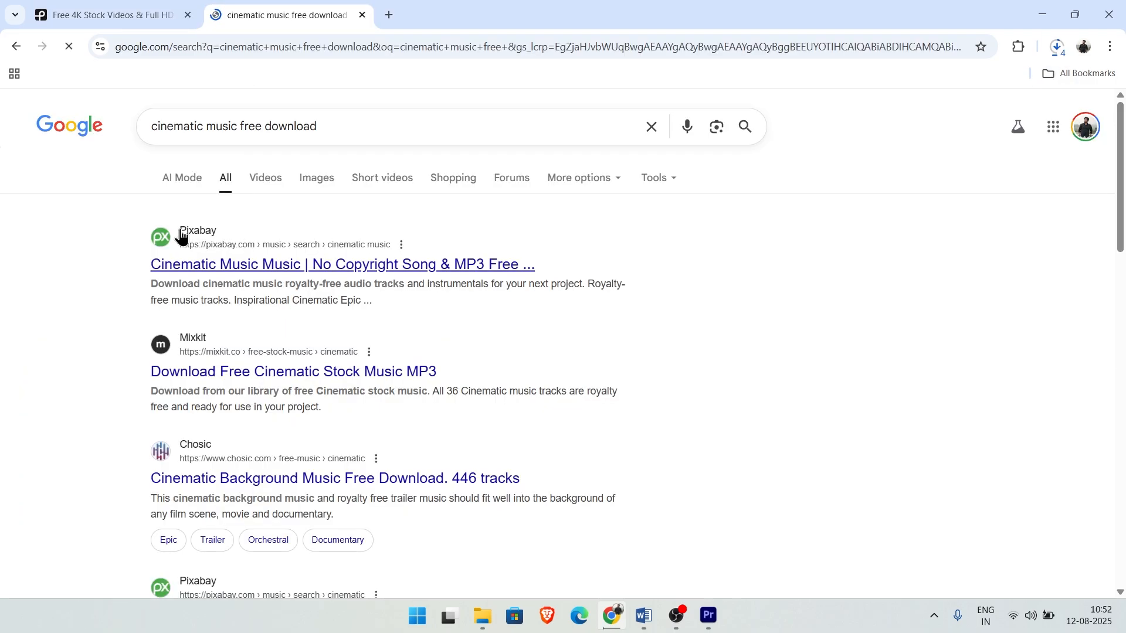
- Open Pixabay's cinematic music page from the Google results for cinematic music free download and look through its track list
left_click(251, 266)
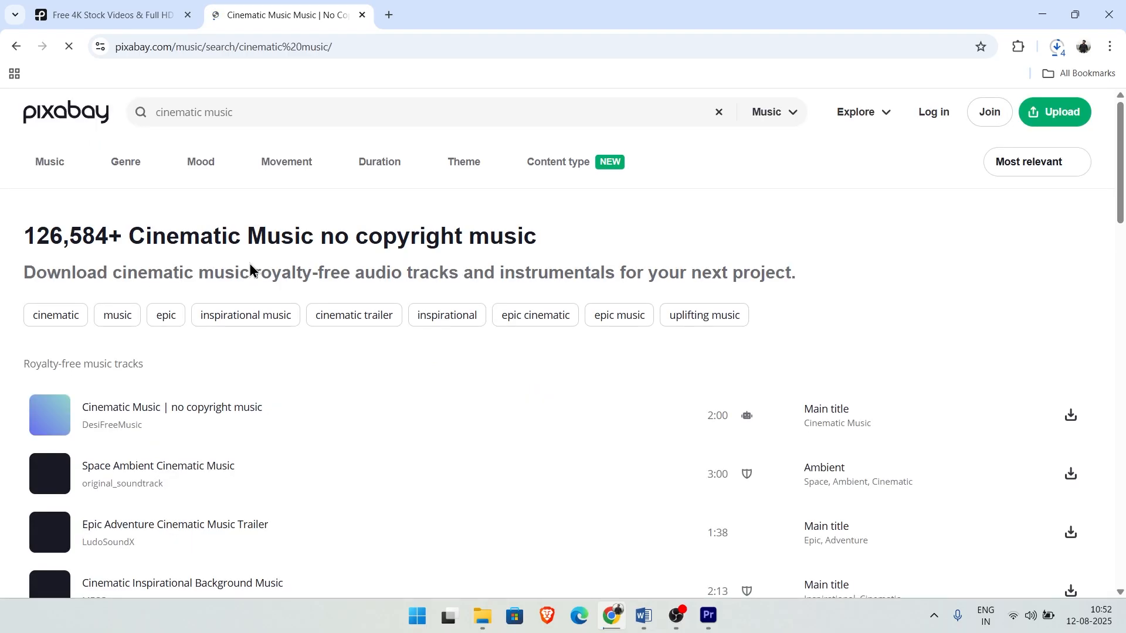
left_click(110, 14)
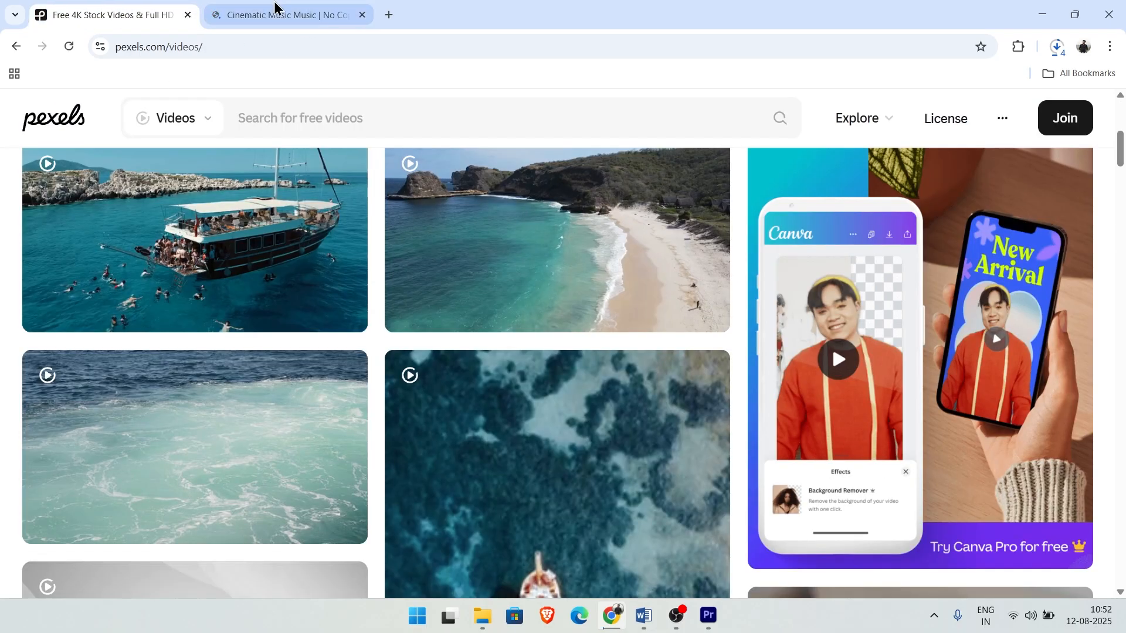
left_click(276, 13)
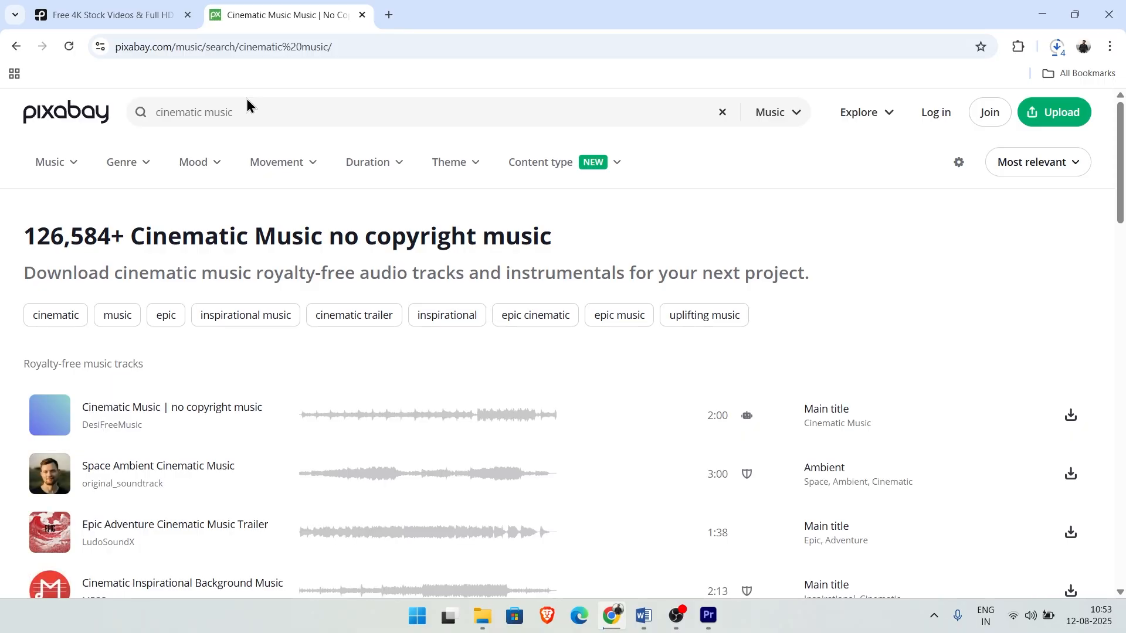
scroll(58, 392, "down", 3)
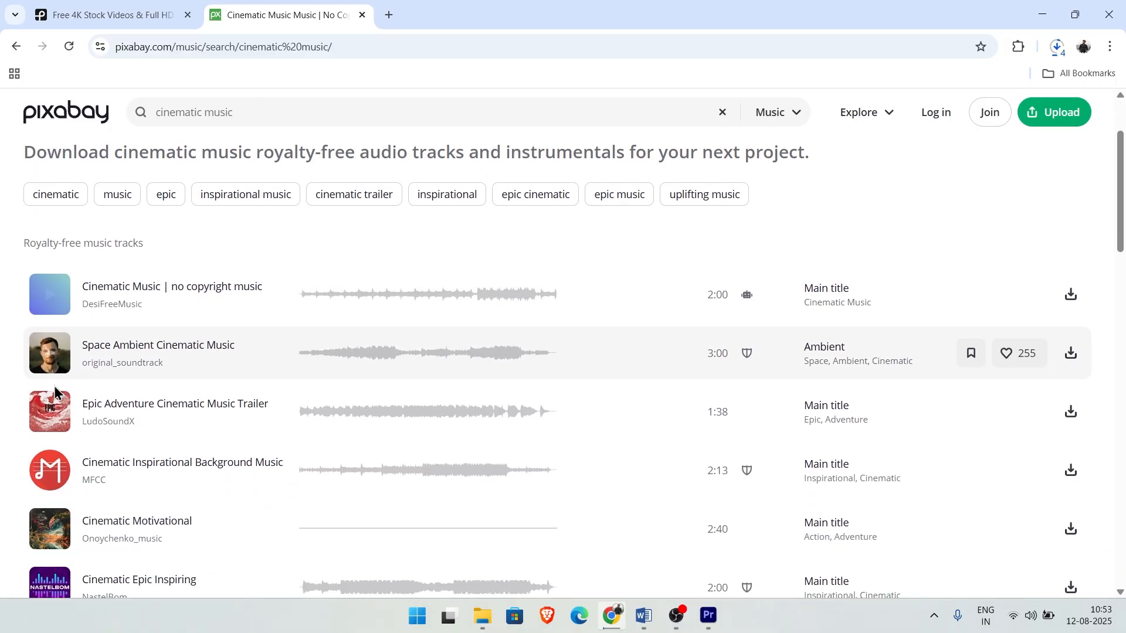
- Preview Cinematic Music | no copyright music, Epic Adventure Cinematic Music Trailer and Space Ambient Cinematic Music on Pixabay
left_click(45, 269)
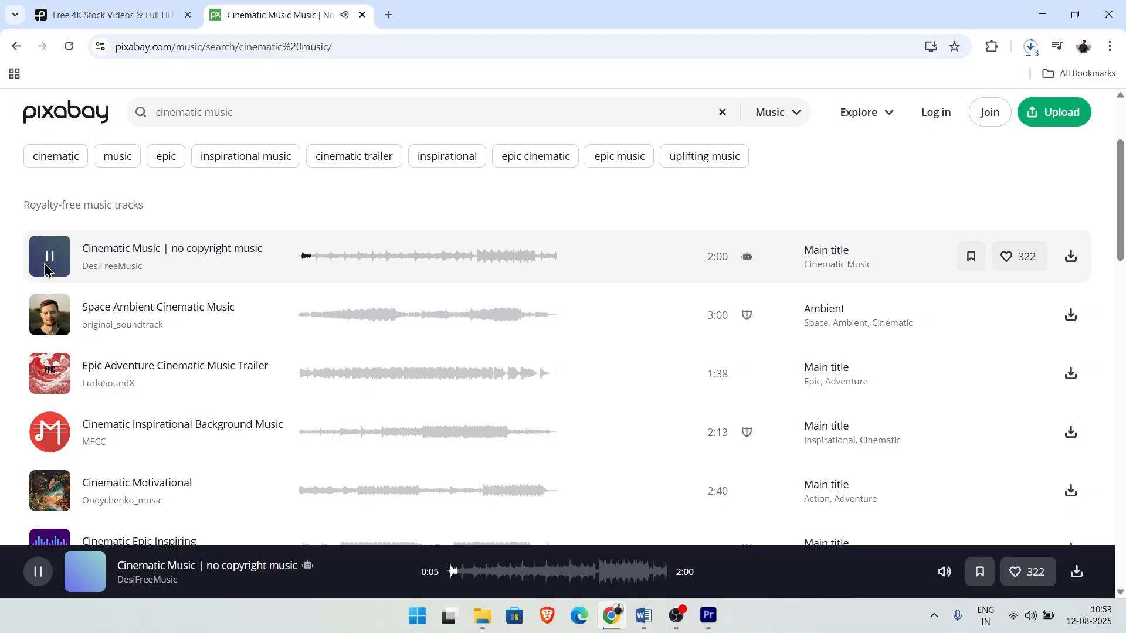
left_click(48, 374)
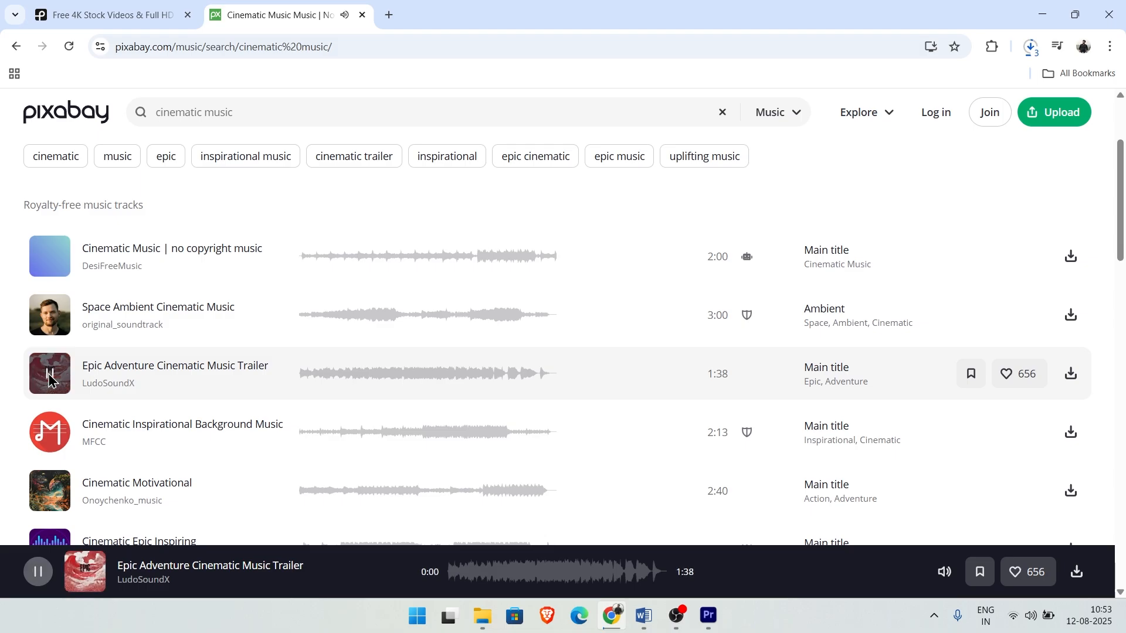
left_click(51, 320)
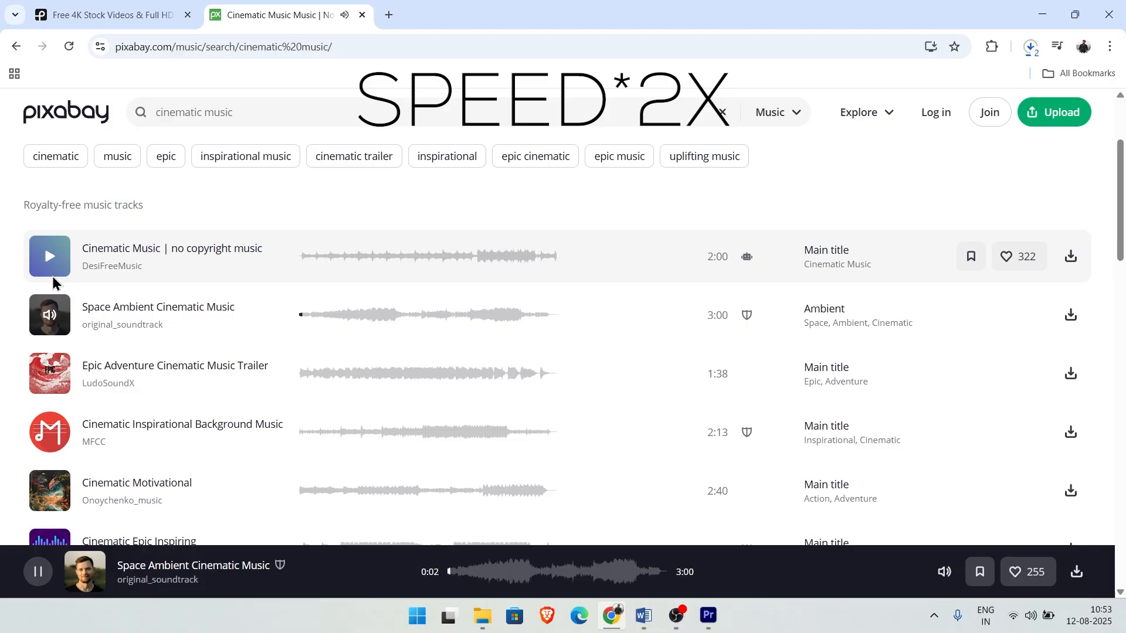
left_click(52, 275)
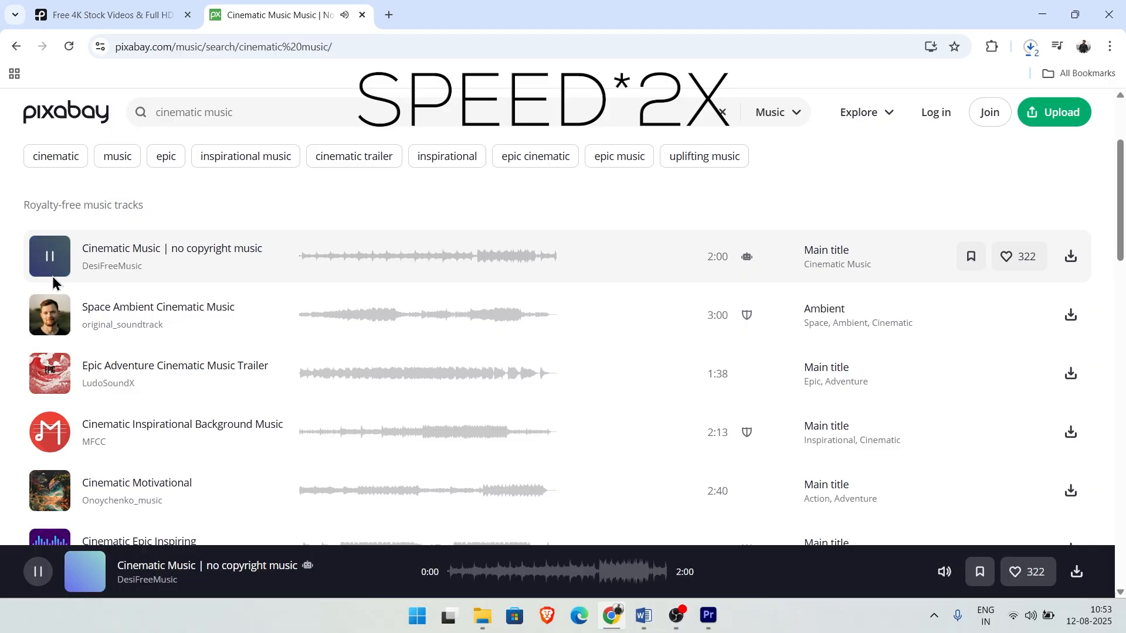
- Download the track Cinematic Music | no copyright music from Pixabay and stop its playback
left_click(1071, 256)
left_click(762, 262)
key("space")
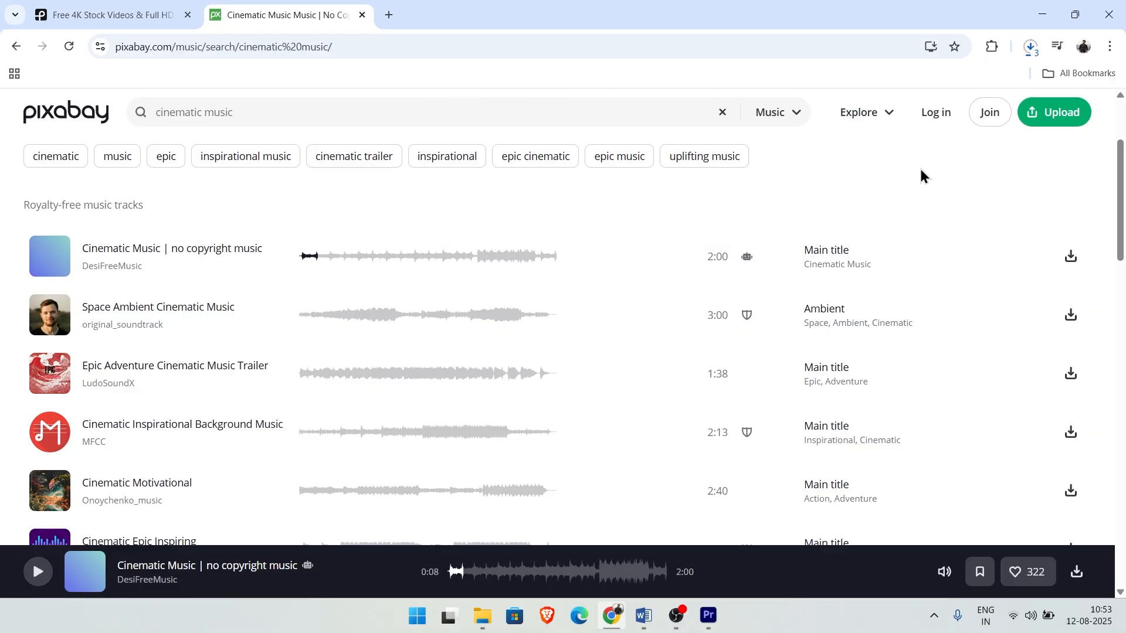
- Locate the downloaded cinematic music in its folder and import it with the two finished Pexels videos into Premiere Pro's DAY 1 project
key("ctrl+j")
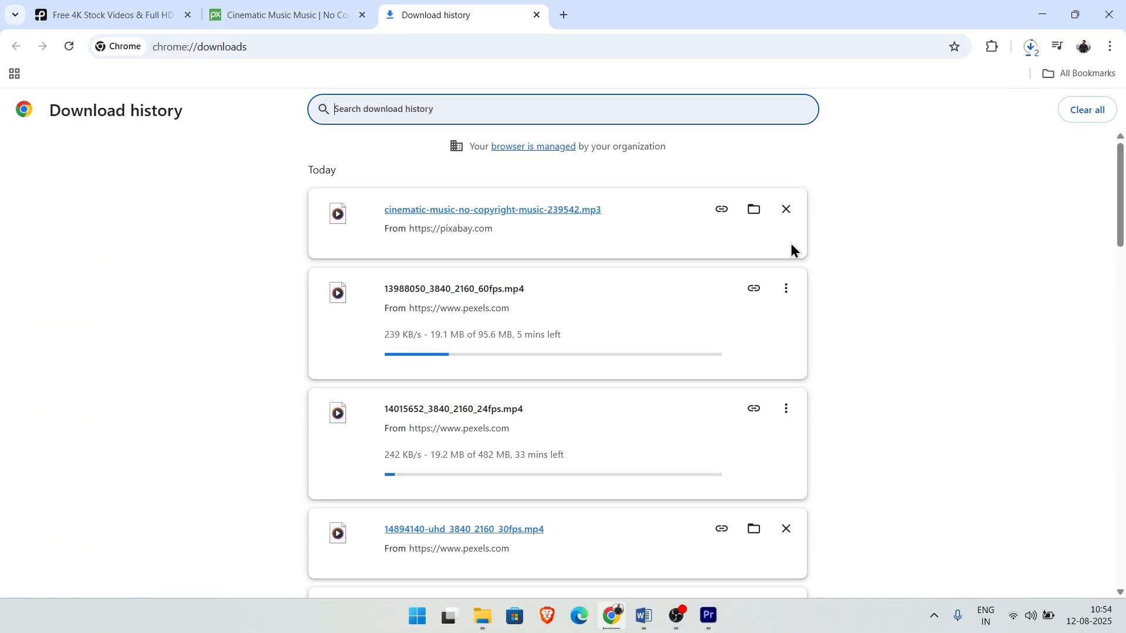
left_click(755, 210)
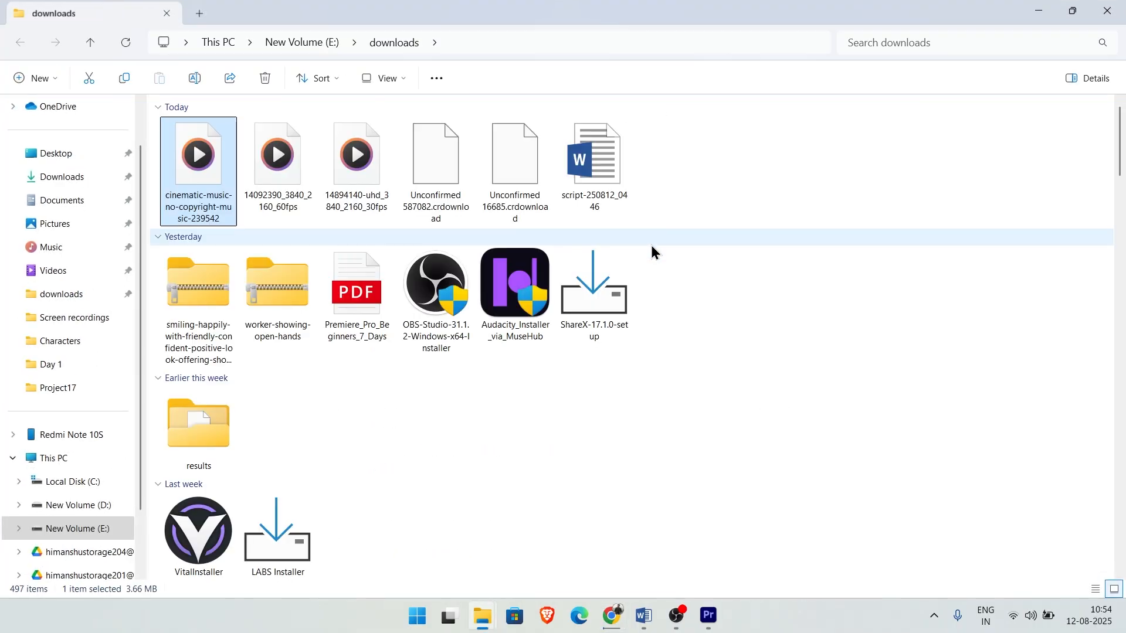
left_click_drag(154, 162, 359, 171)
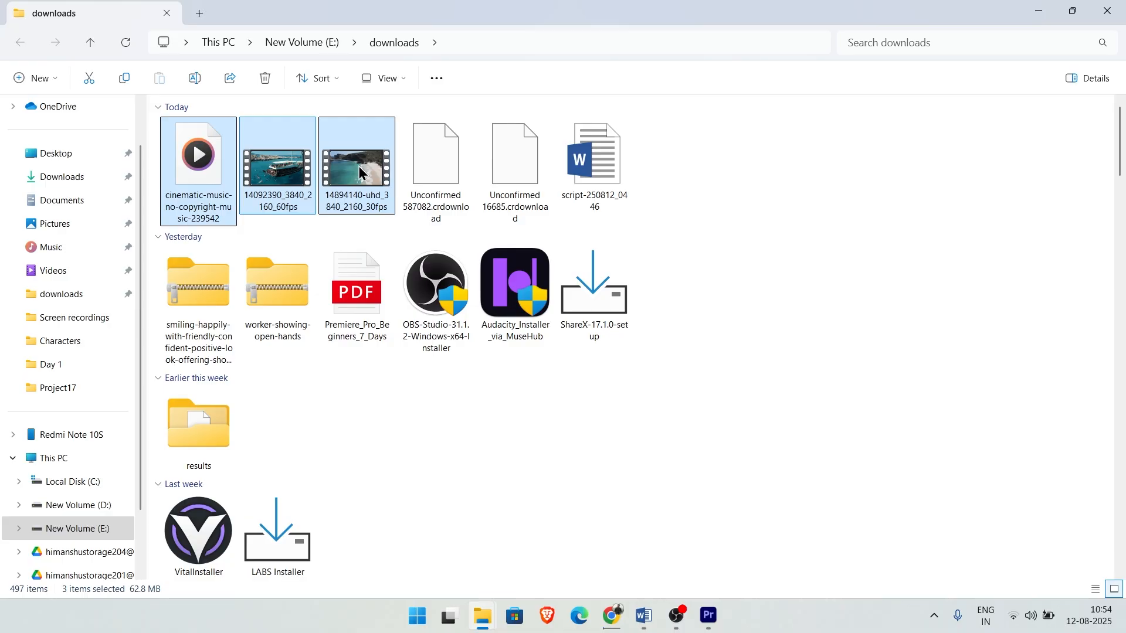
left_click_drag(359, 172, 138, 499)
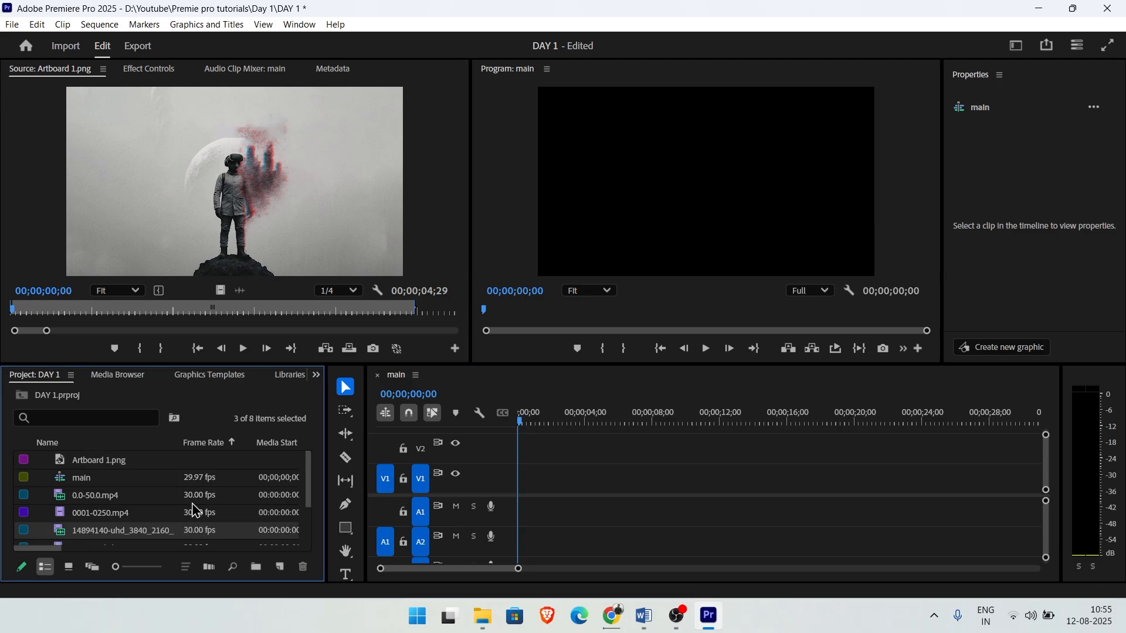
- Play the imported beach clip 14894140 and yacht clip 14092390 in the Source monitor
scroll(197, 511, "down", 2)
scroll(185, 517, "down", 1)
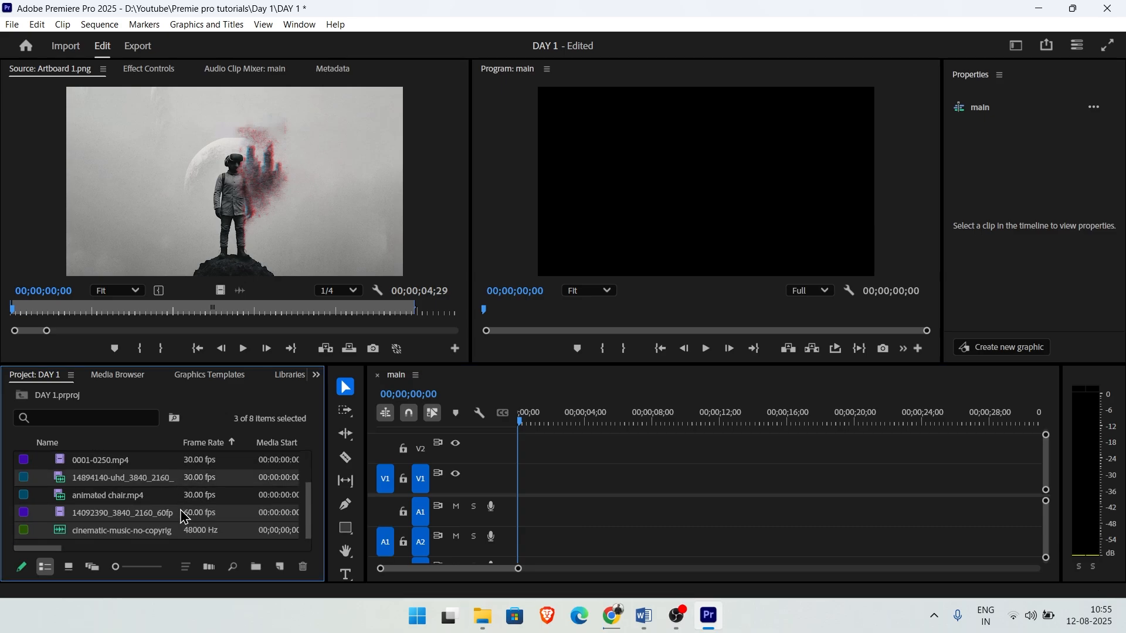
double_click(136, 484)
left_click(235, 349)
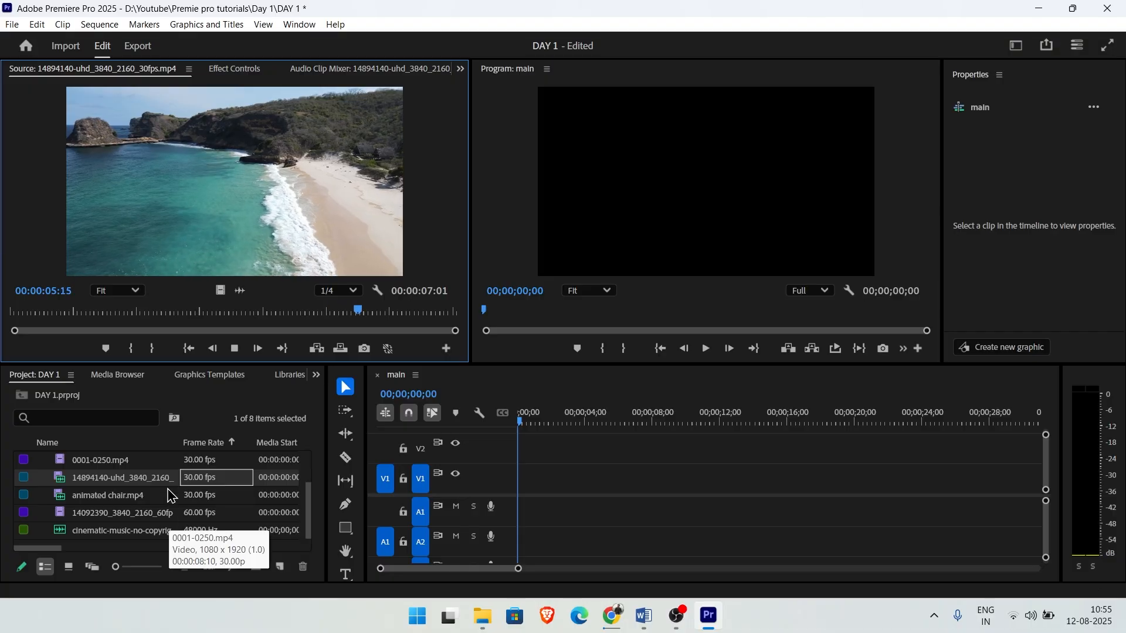
double_click(167, 513)
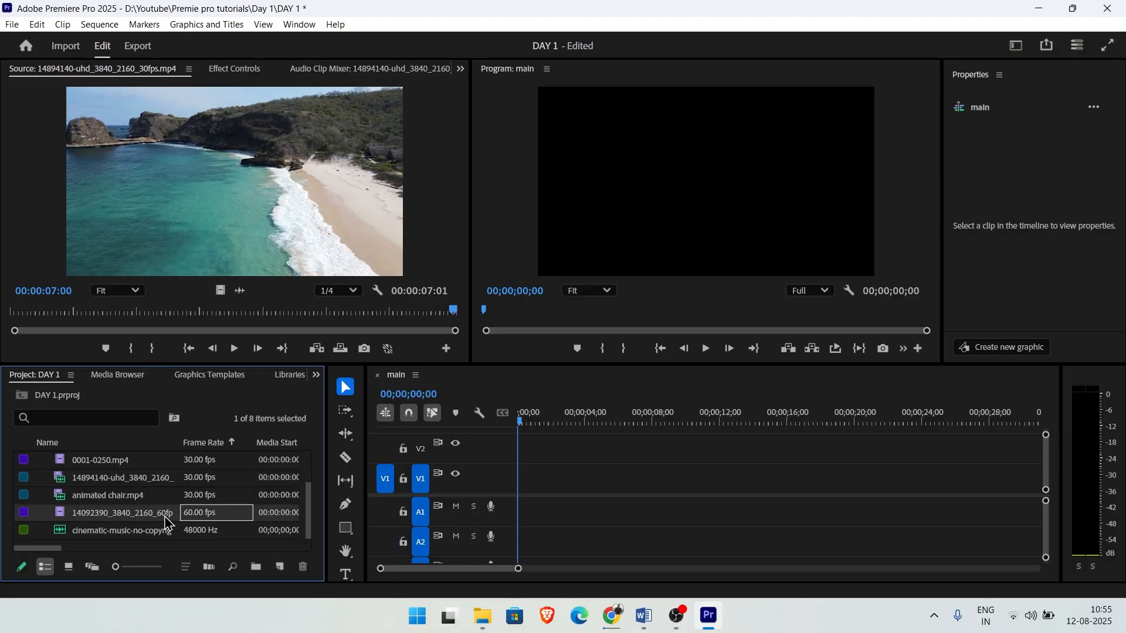
left_click(235, 350)
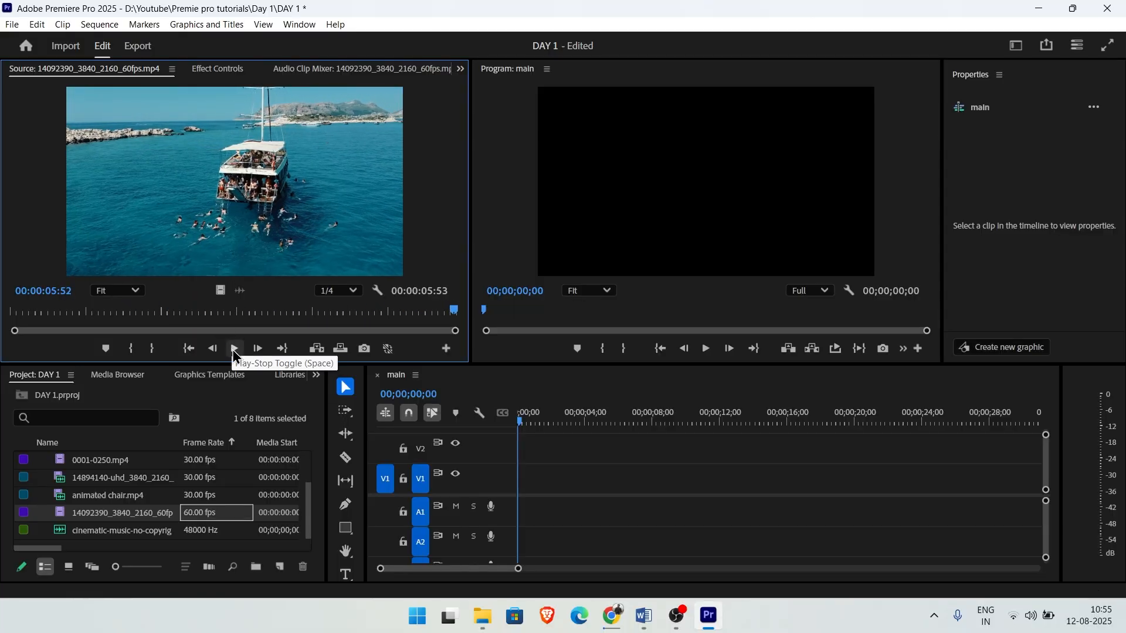
- Place the yacht clip 14092390 on track V1 at the start of the main sequence, keeping the existing sequence settings
left_click(100, 518)
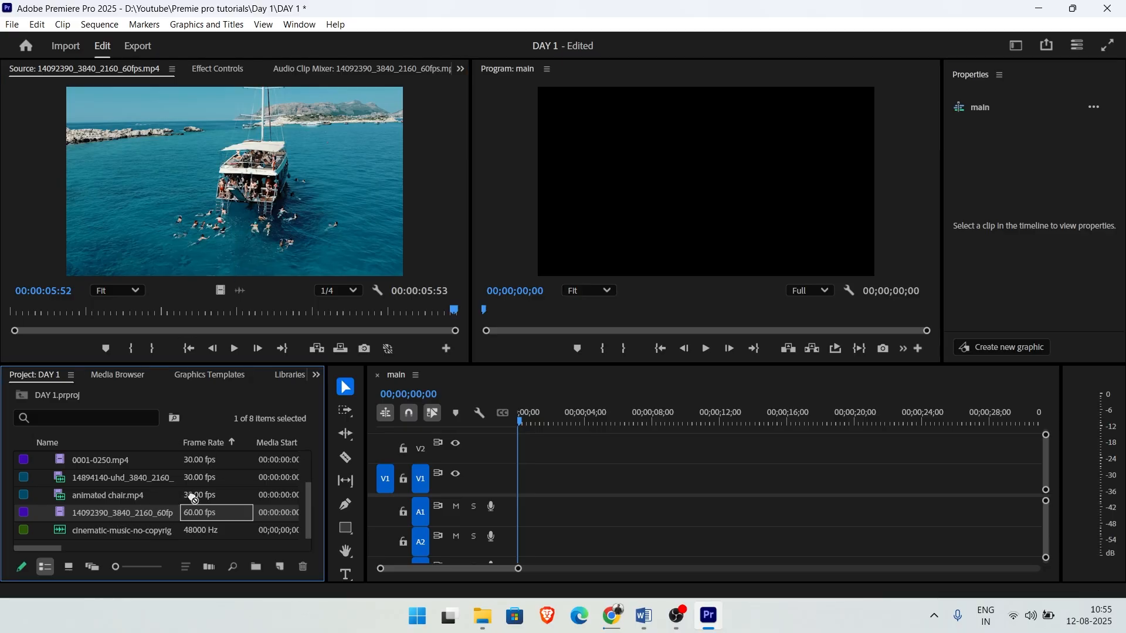
left_click_drag(261, 453, 222, 399)
left_click(232, 192)
left_click_drag(534, 353, 521, 484)
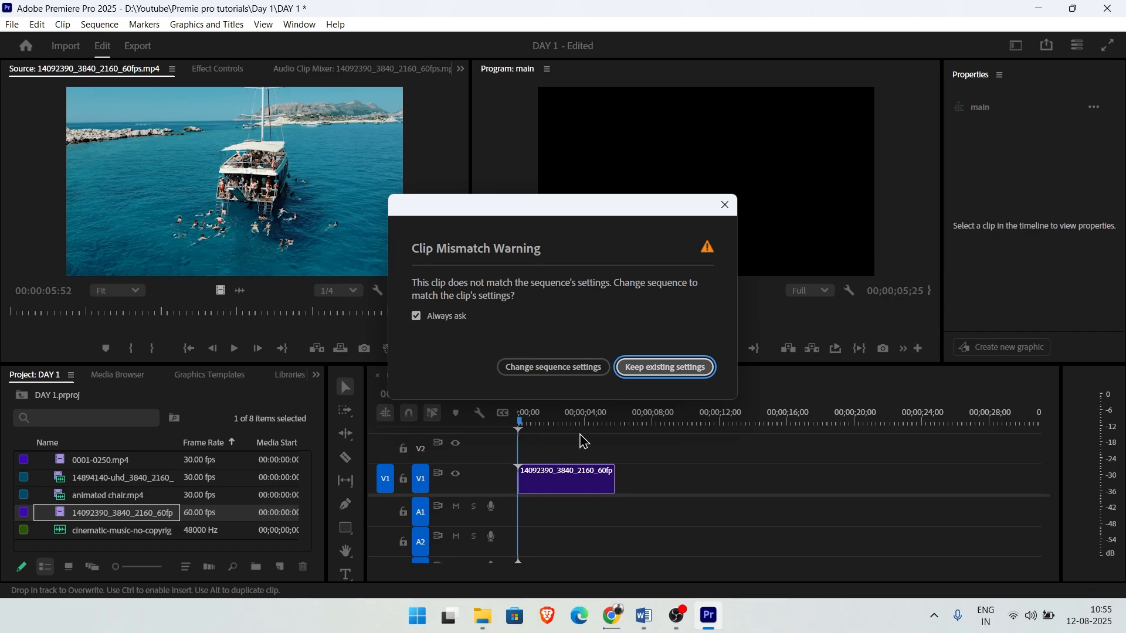
left_click(675, 375)
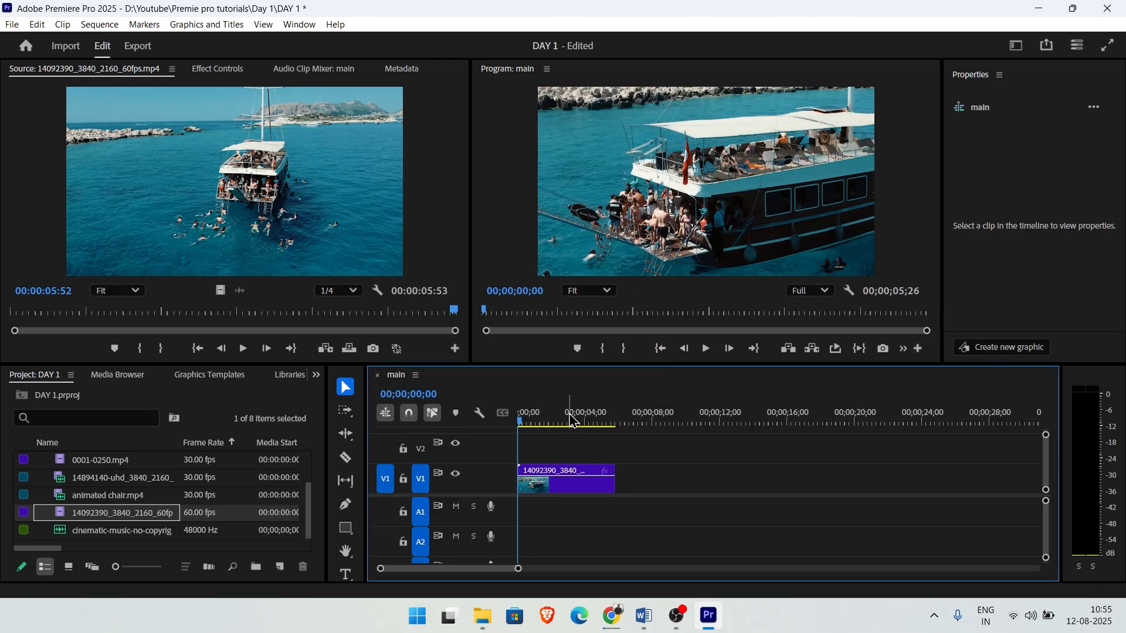
- Move the playhead to 00;00;02;24 and show the yacht clip's Effect Controls
left_click_drag(524, 422, 570, 435)
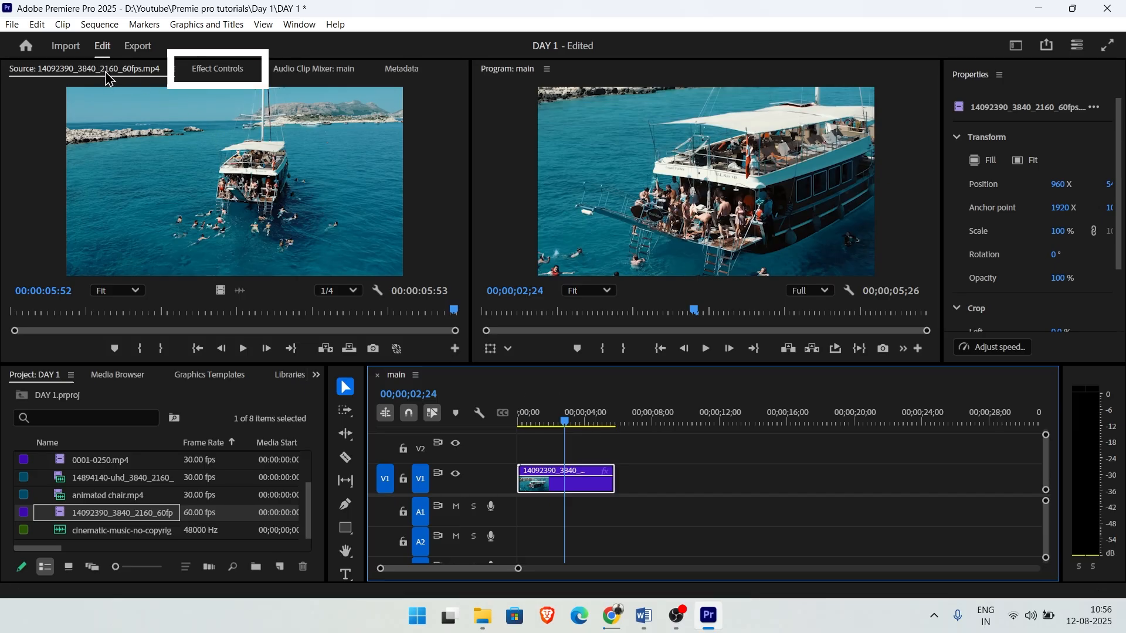
left_click(226, 71)
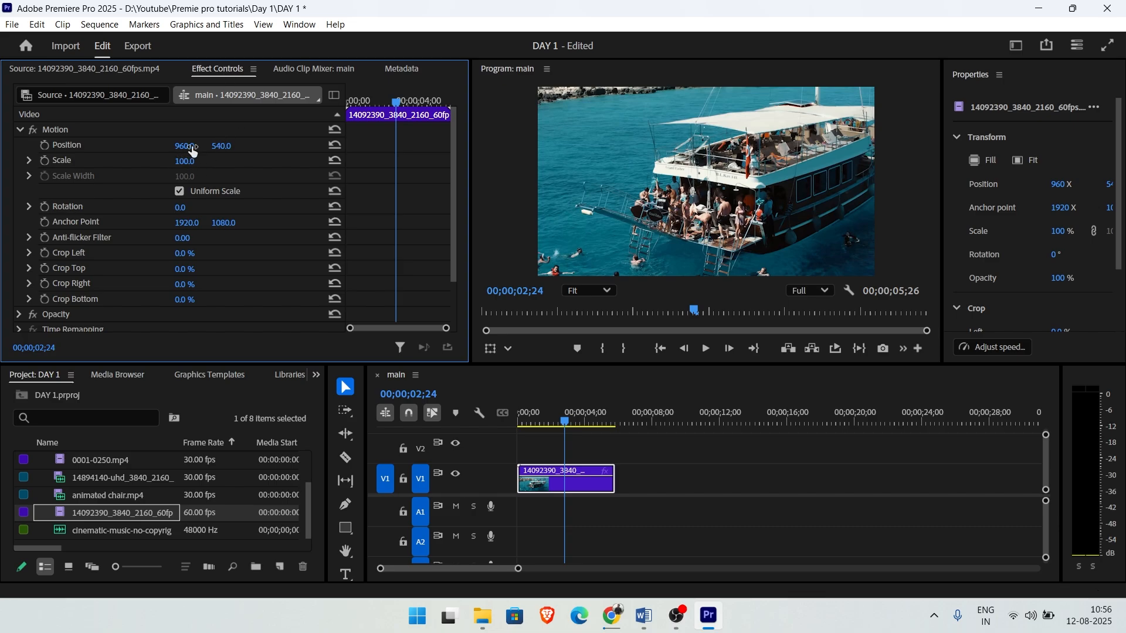
- Try shifting the yacht clip's horizontal and vertical Position, and reset the Position values
left_click_drag(184, 146, 192, 147)
key("ctrl+z")
left_click_drag(222, 146, 279, 153)
left_click(334, 145)
- Set the yacht clip's Scale to 50 in its Motion settings
left_click_drag(184, 161, 439, 161)
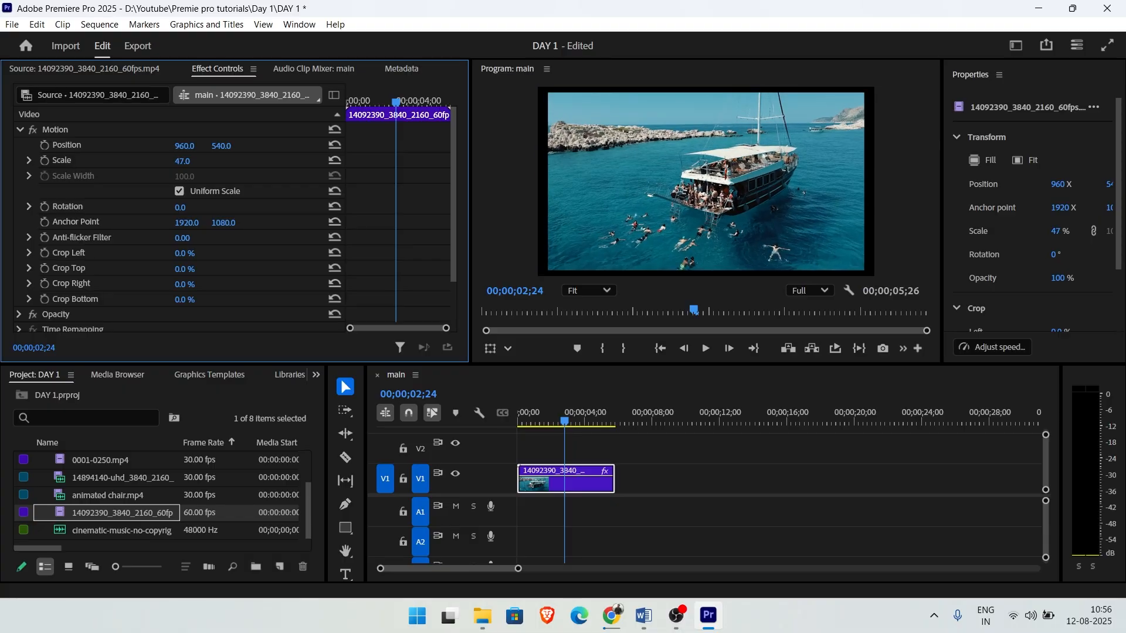
left_click(196, 162)
type("50")
key("Return")
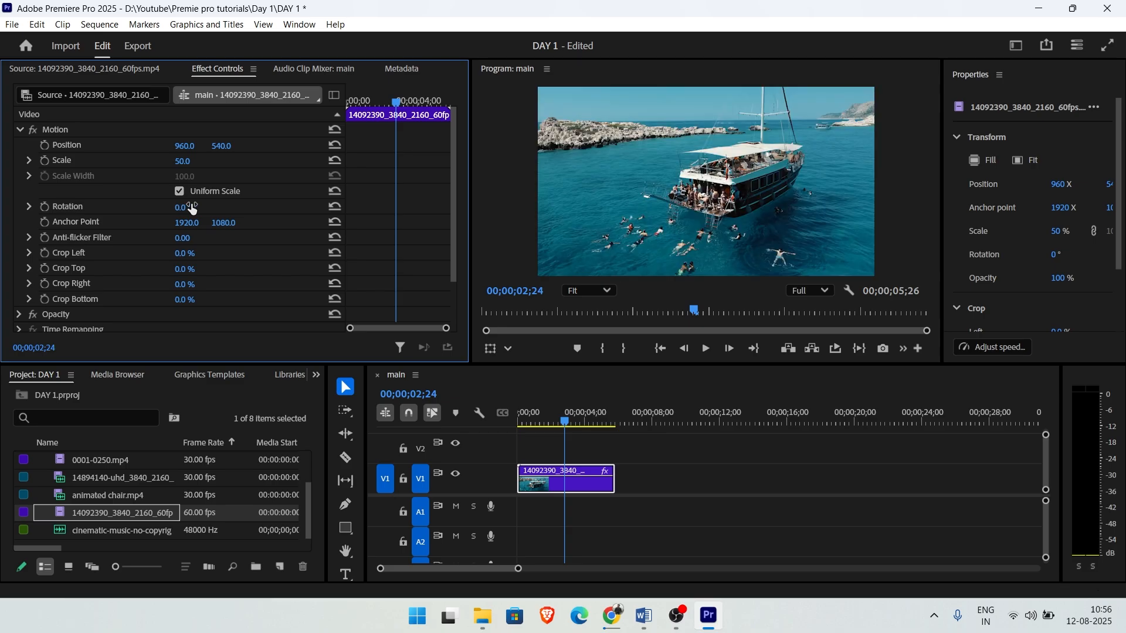
- Return the playhead to the start of the main sequence and open the cinematic music file in the Source monitor
left_click_drag(565, 421, 522, 417)
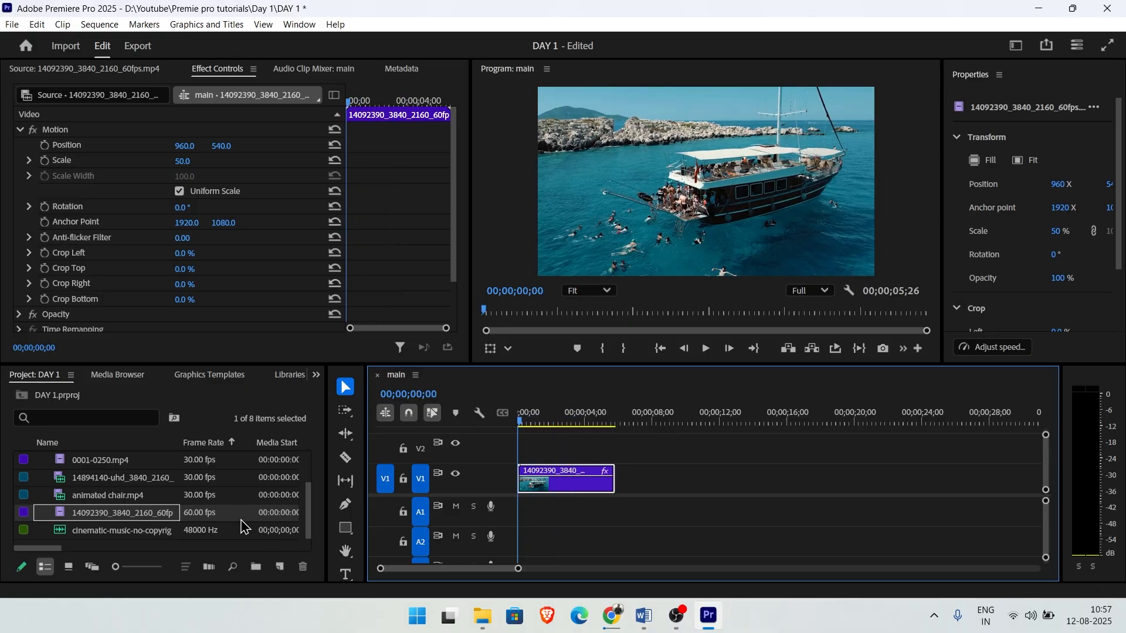
left_click(93, 531)
left_click_drag(298, 463, 60, 542)
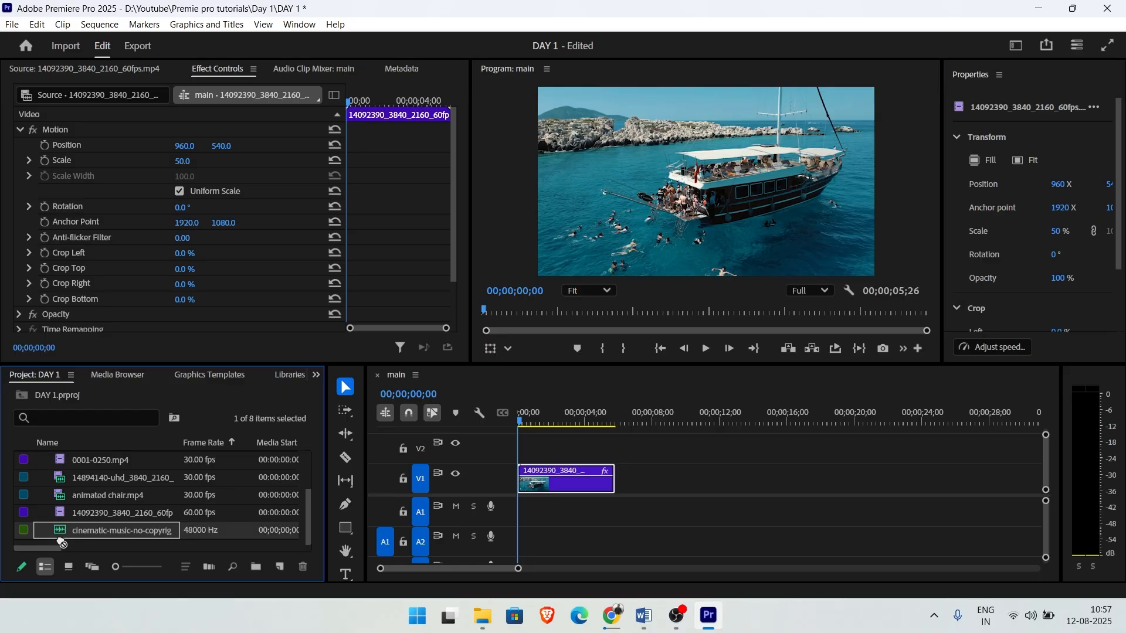
left_click(117, 530)
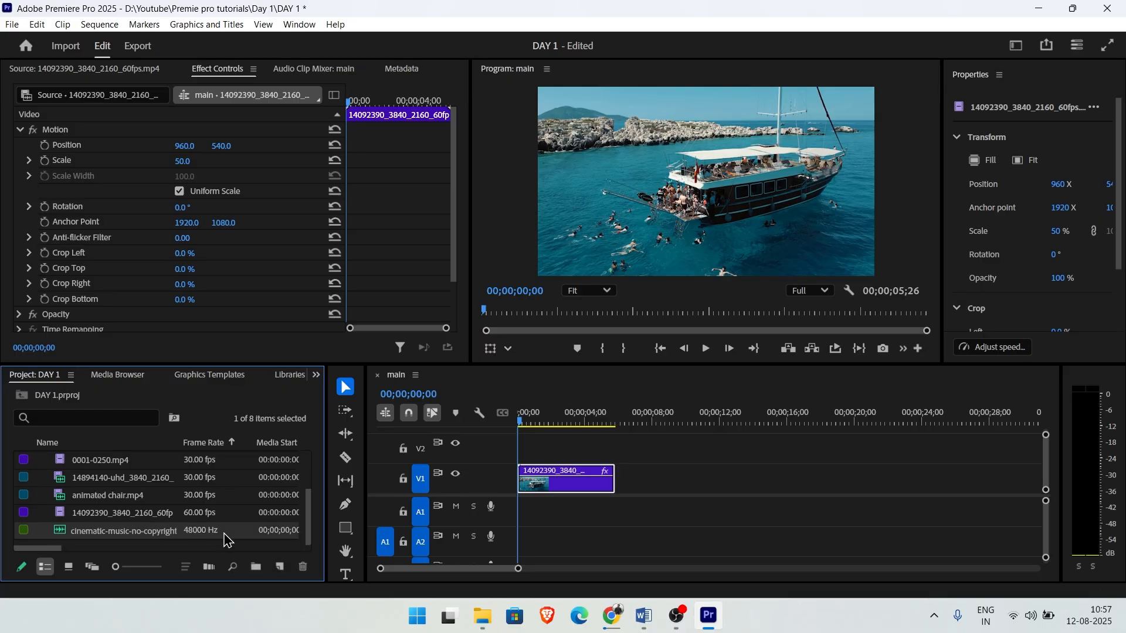
double_click(227, 534)
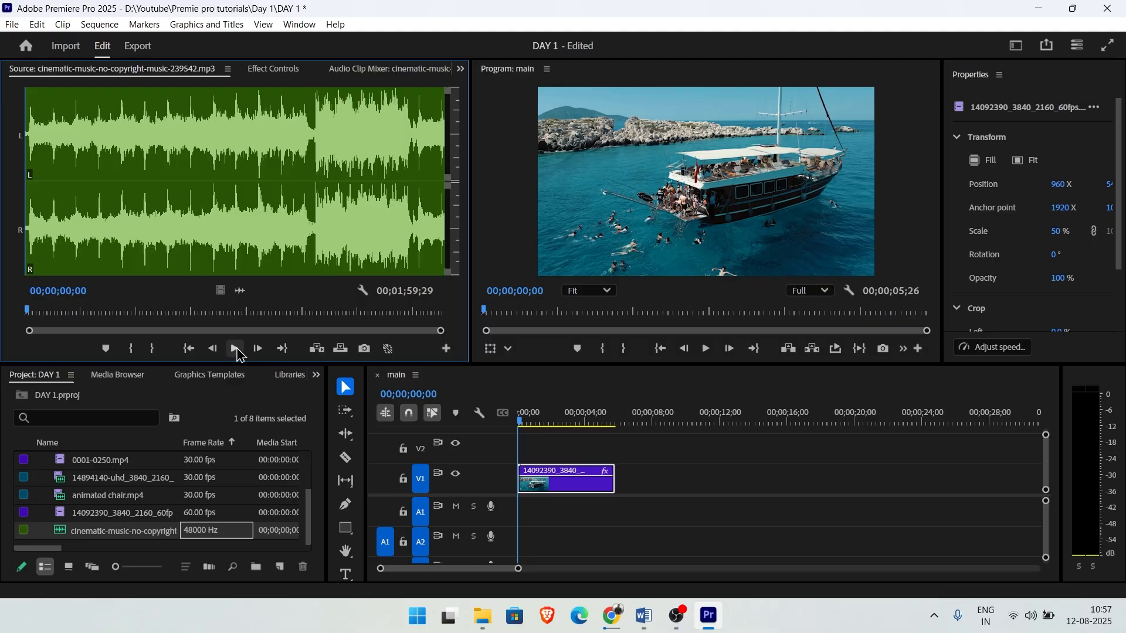
- Preview the opening of the cinematic music in the Source monitor
left_click(236, 350)
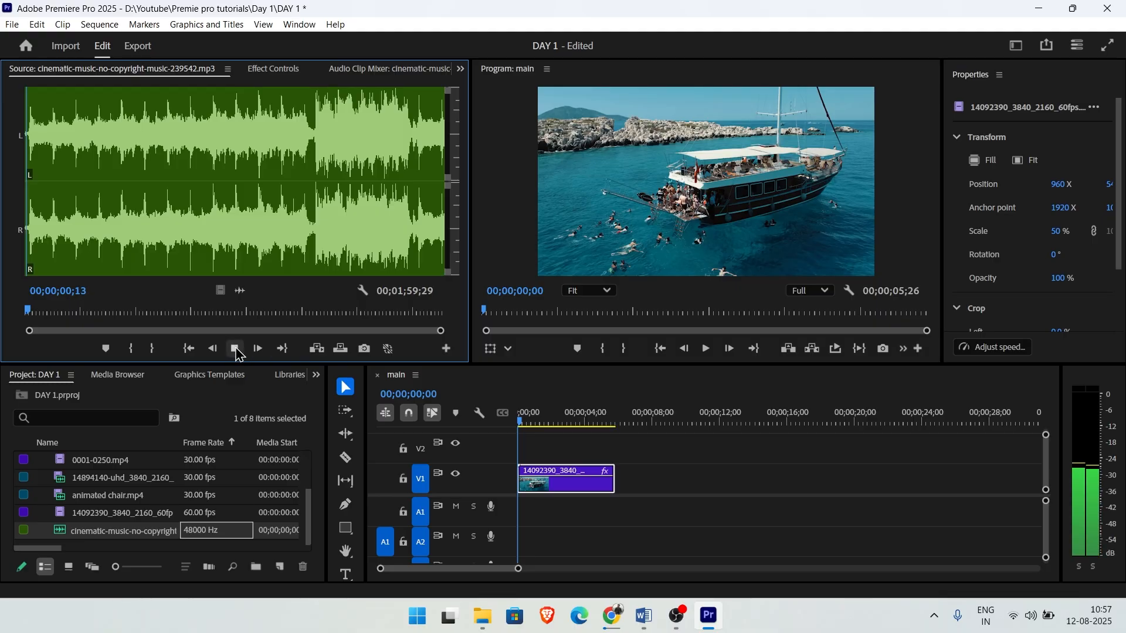
left_click(236, 350)
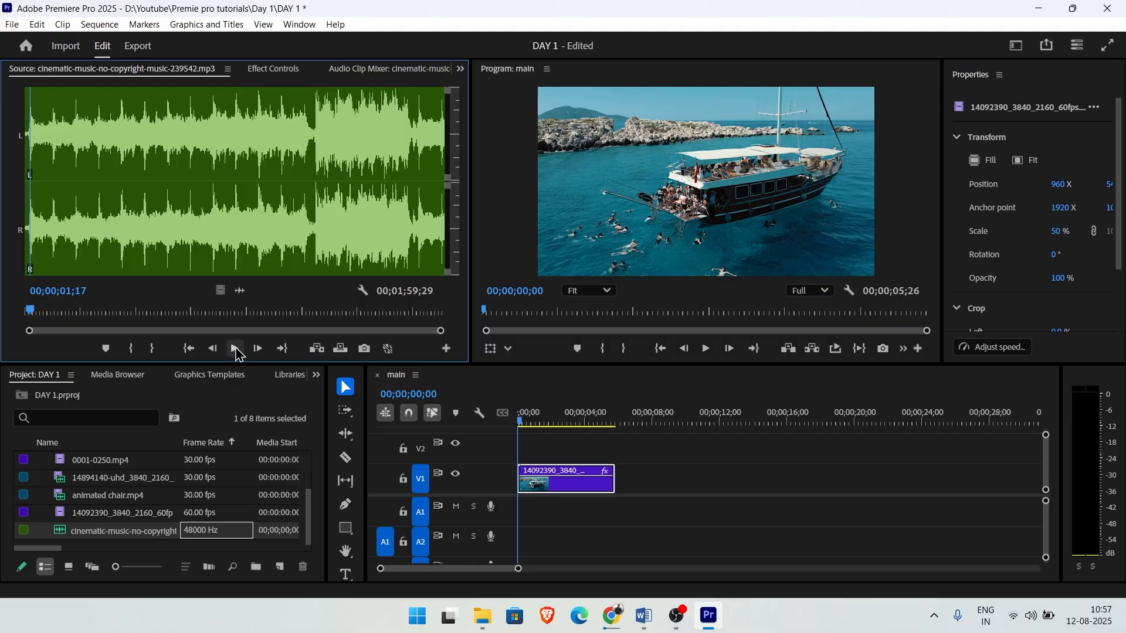
left_click(236, 350)
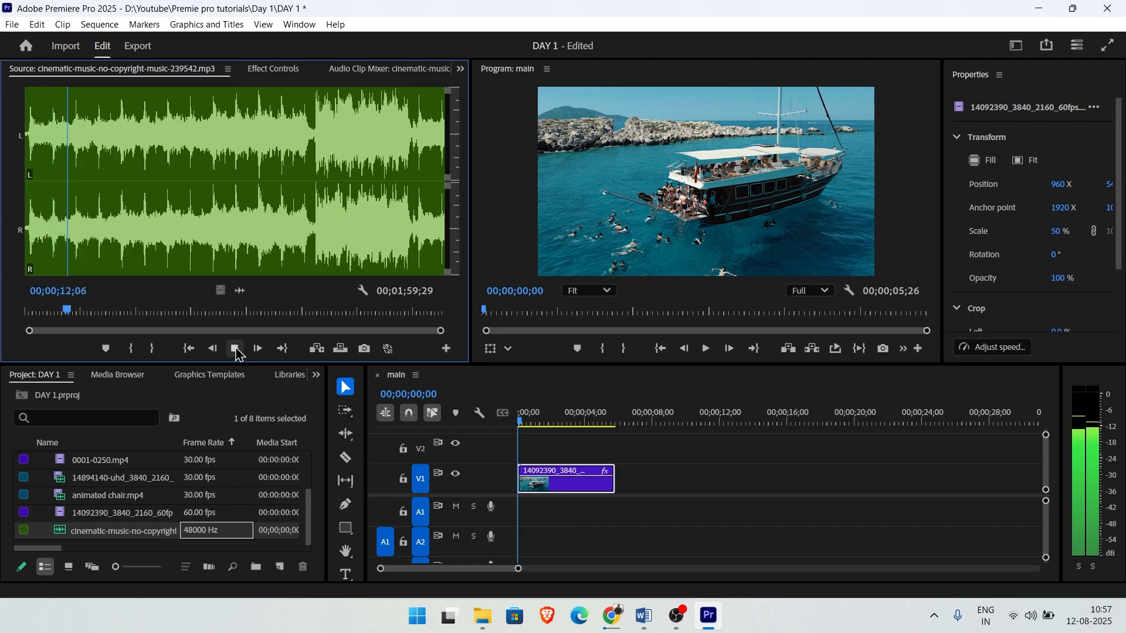
left_click(236, 349)
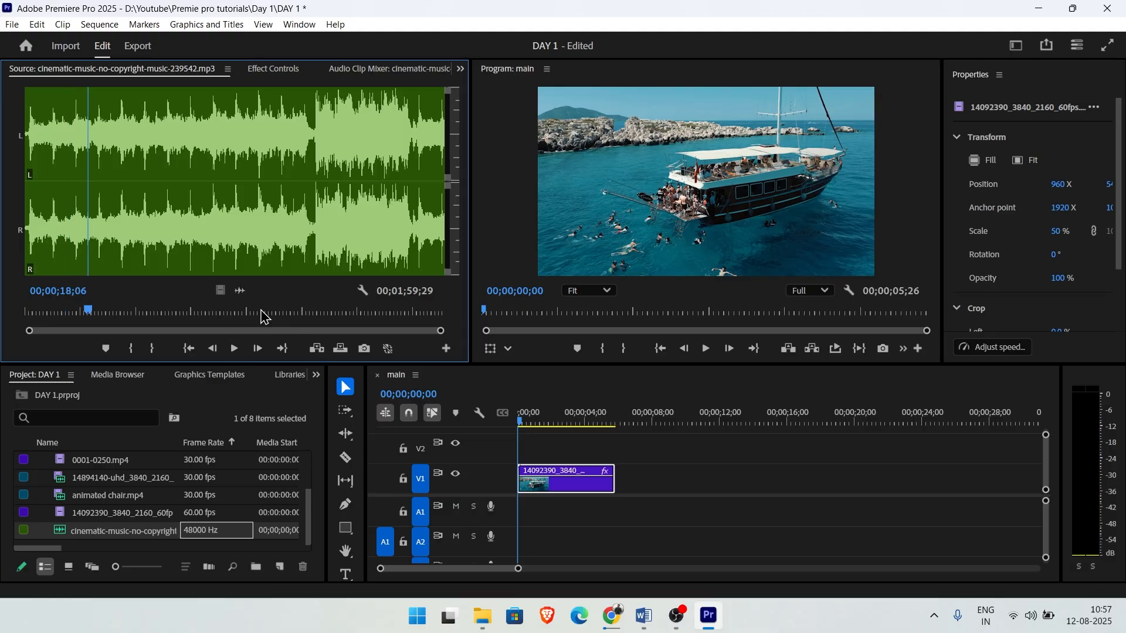
- Place the cinematic music on track A1 at the start of the sequence and play it back with the yacht clip
left_click_drag(471, 458, 522, 516)
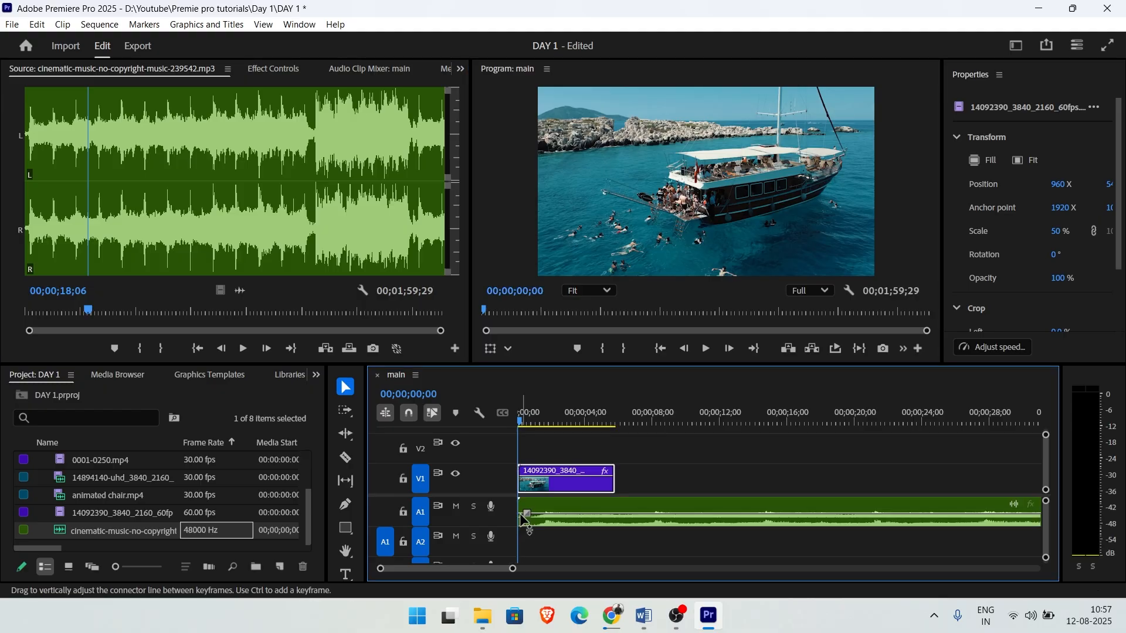
key("space")
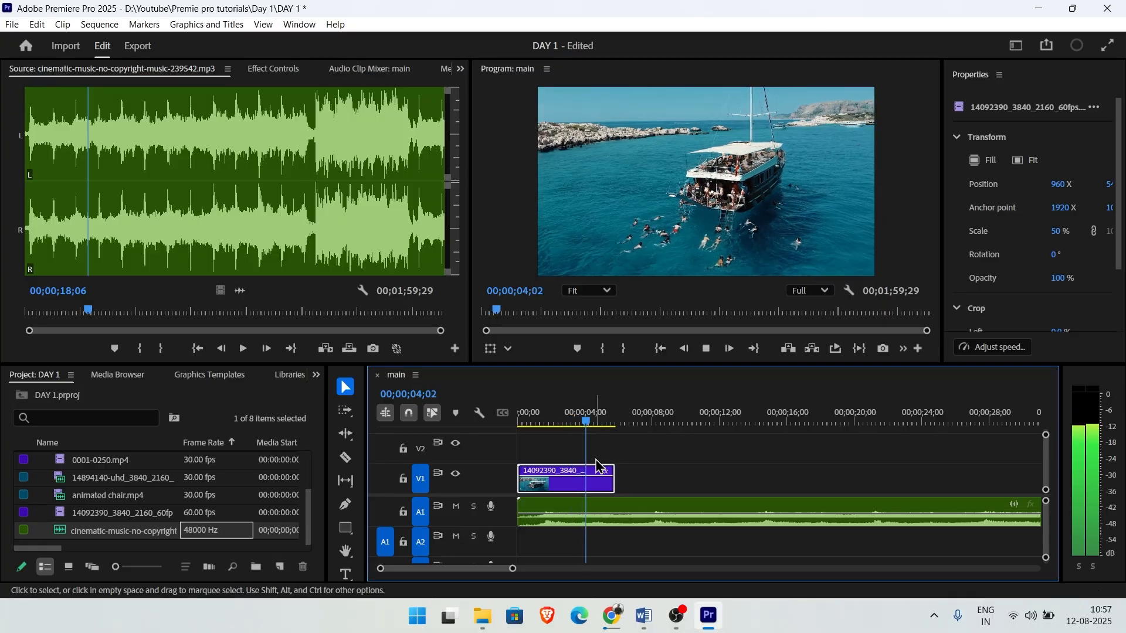
key("space")
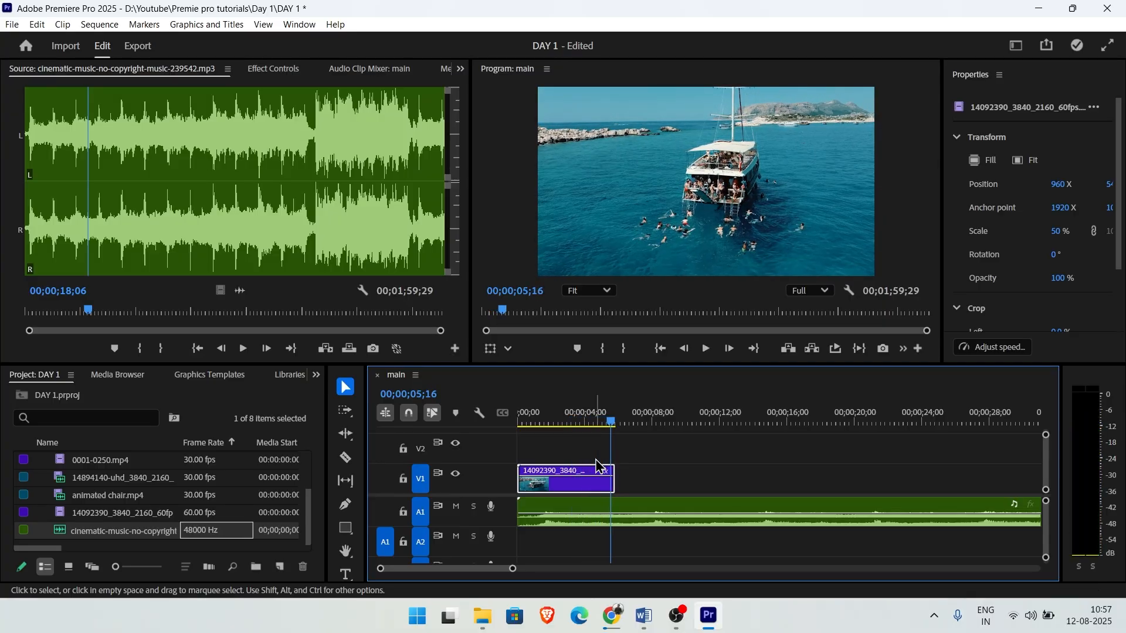
- Add the beach clip 14894140 to track V1 directly after the yacht clip, with its audio on A2
double_click(113, 494)
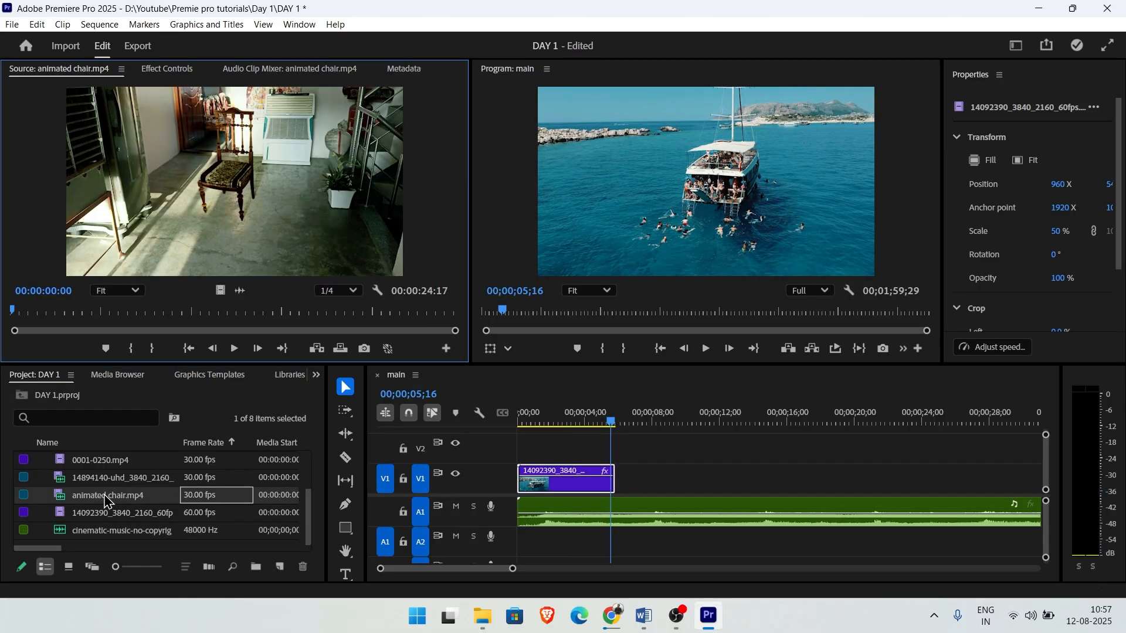
scroll(113, 491, "up", 1)
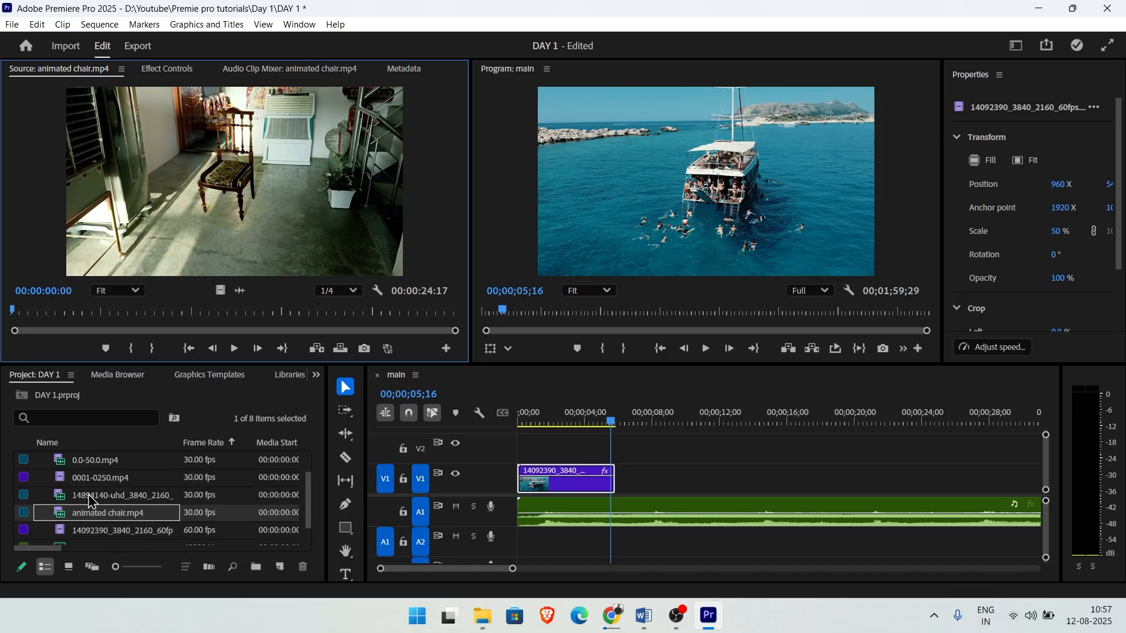
double_click(89, 497)
left_click_drag(540, 414, 623, 492)
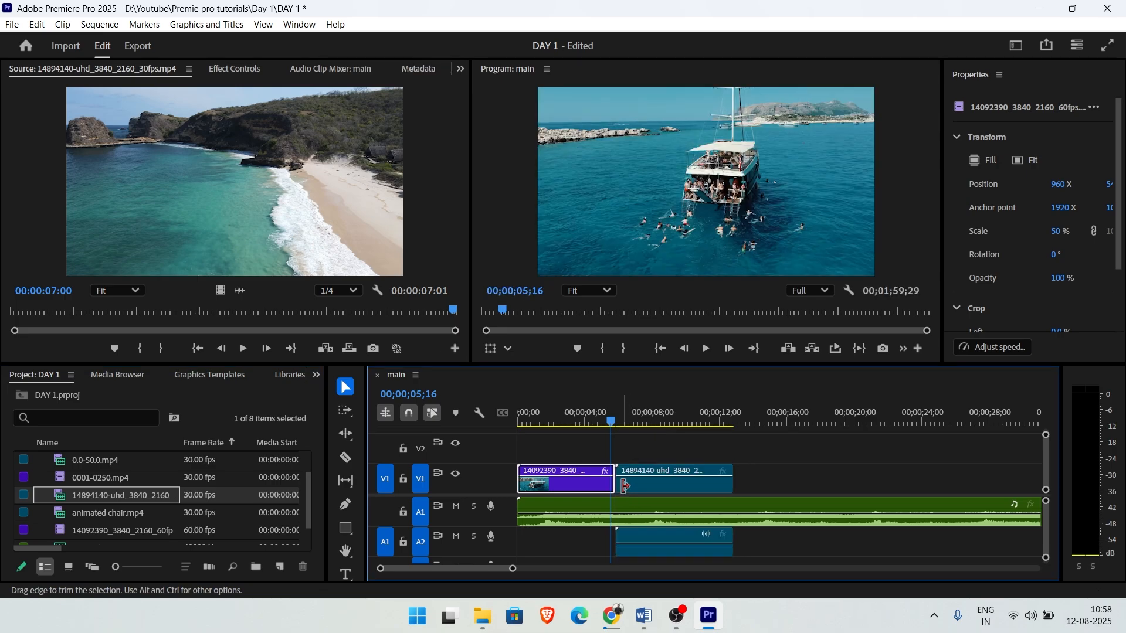
- Try out timeline snapping by moving the beach clip away from the yacht clip and back against its end
left_click(410, 414)
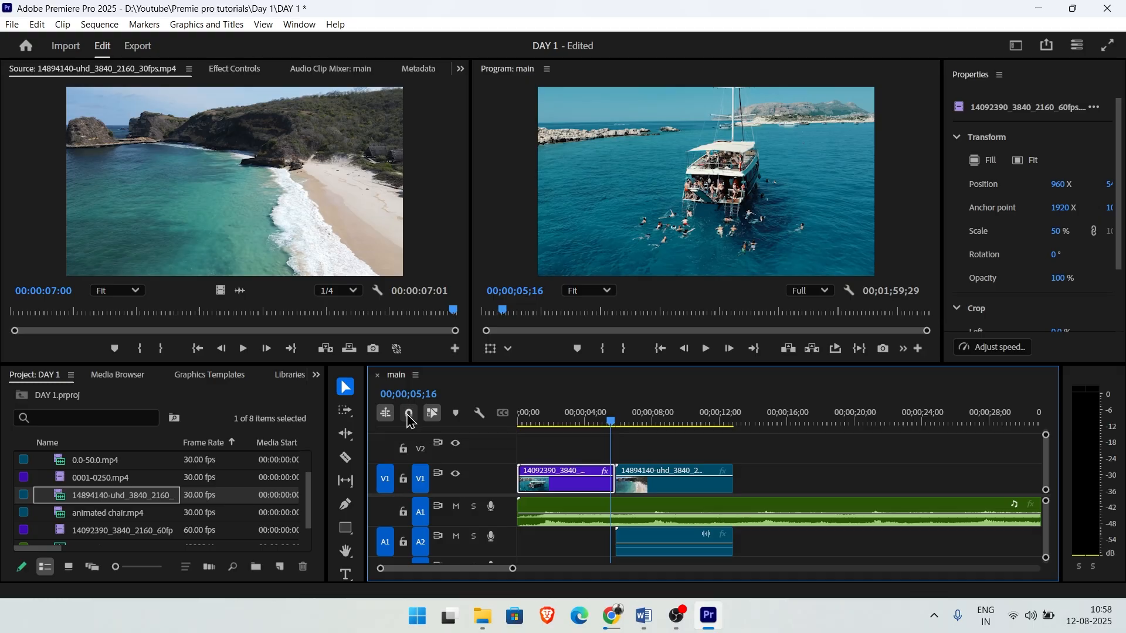
left_click_drag(655, 496, 707, 484)
key("s")
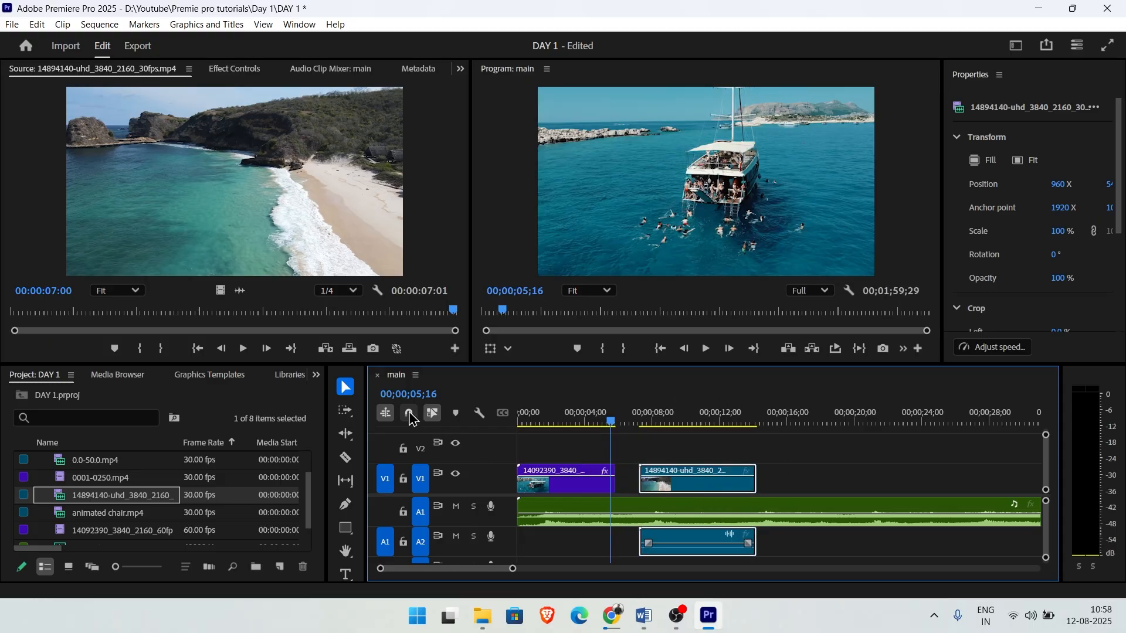
mouse_move(714, 496)
left_mouse_down()
mouse_move(695, 492)
mouse_move(693, 511)
mouse_move(692, 493)
left_mouse_up()
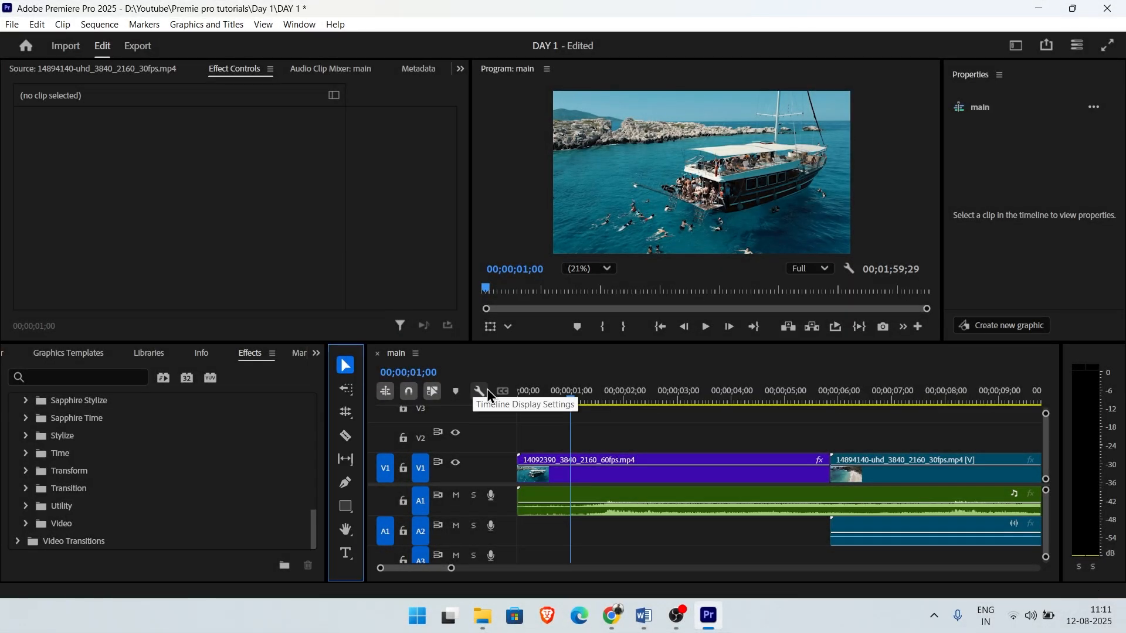
- Try trimming the yacht clip from its end and its start with the Selection tool, and restore its full length
mouse_move(633, 487)
left_mouse_down()
mouse_move(633, 434)
mouse_move(644, 480)
mouse_move(663, 446)
mouse_move(823, 451)
mouse_move(635, 437)
mouse_move(635, 483)
left_mouse_up()
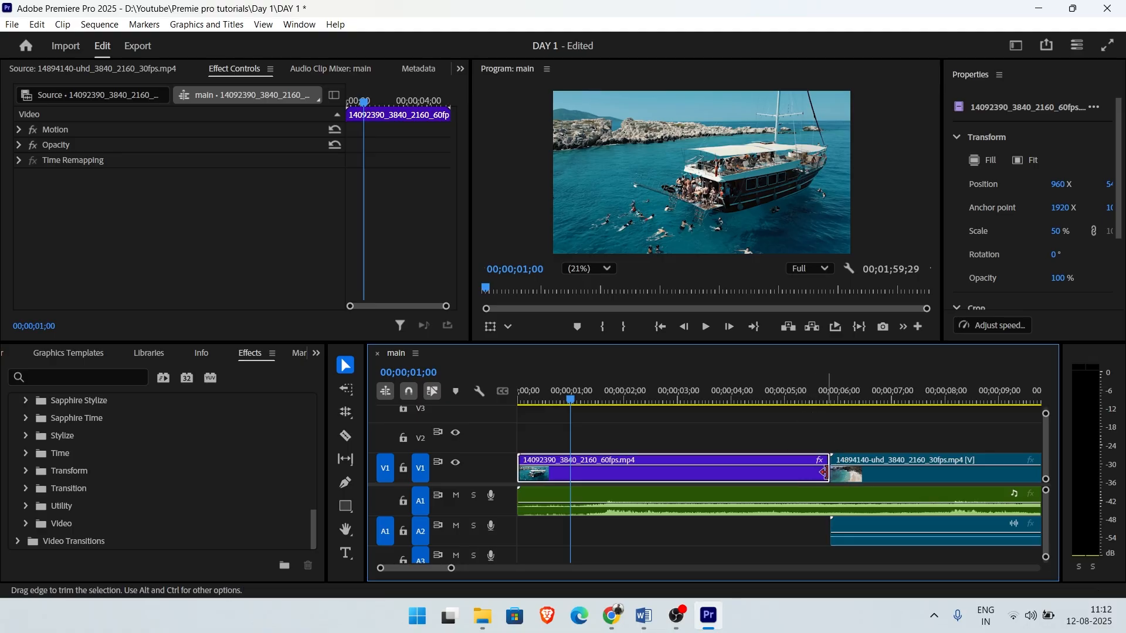
left_click_drag(824, 472, 555, 491)
left_click_drag(569, 485, 844, 473)
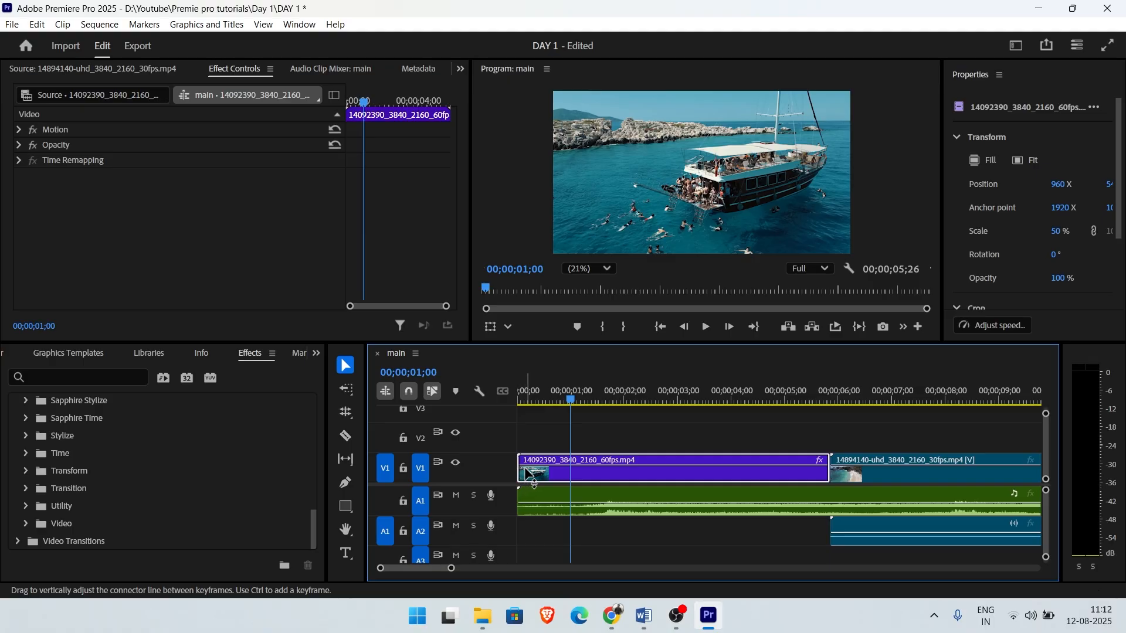
left_click_drag(520, 475, 604, 478)
left_click_drag(572, 404, 542, 407)
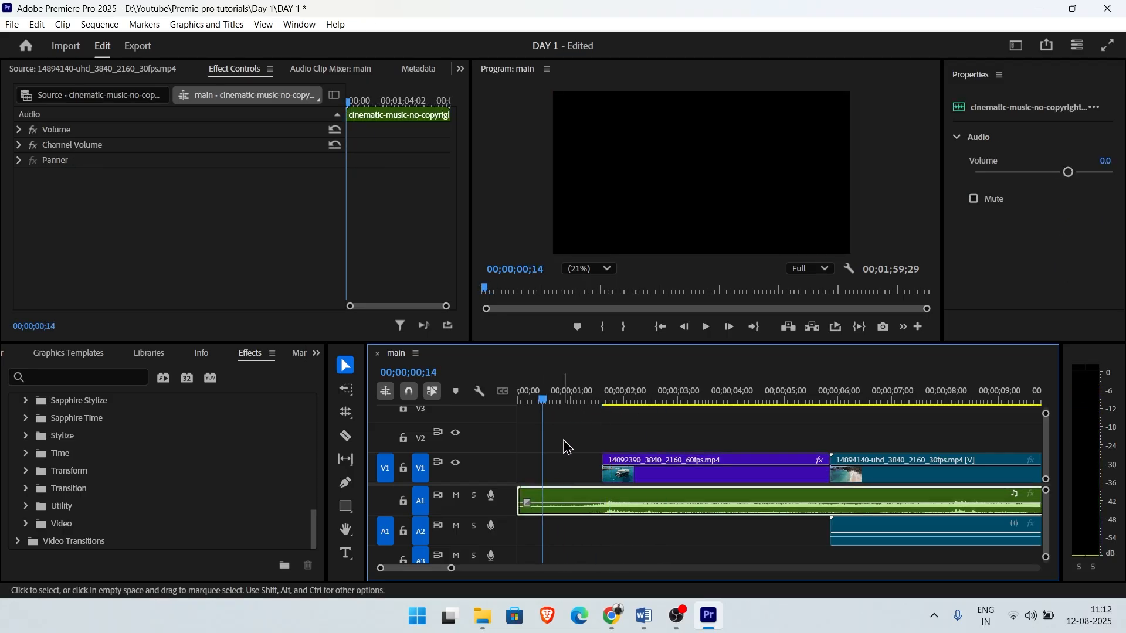
left_click_drag(598, 479, 519, 478)
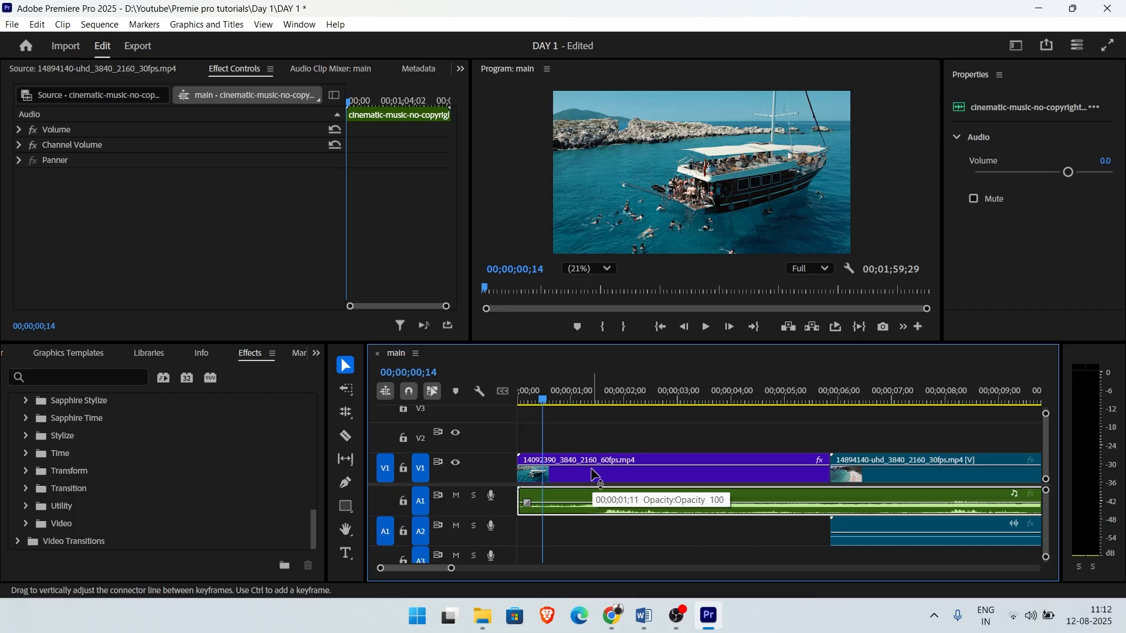
- Try the Track Select Forward tool from the beach clip onward and from the yacht clip onward
left_click(346, 391)
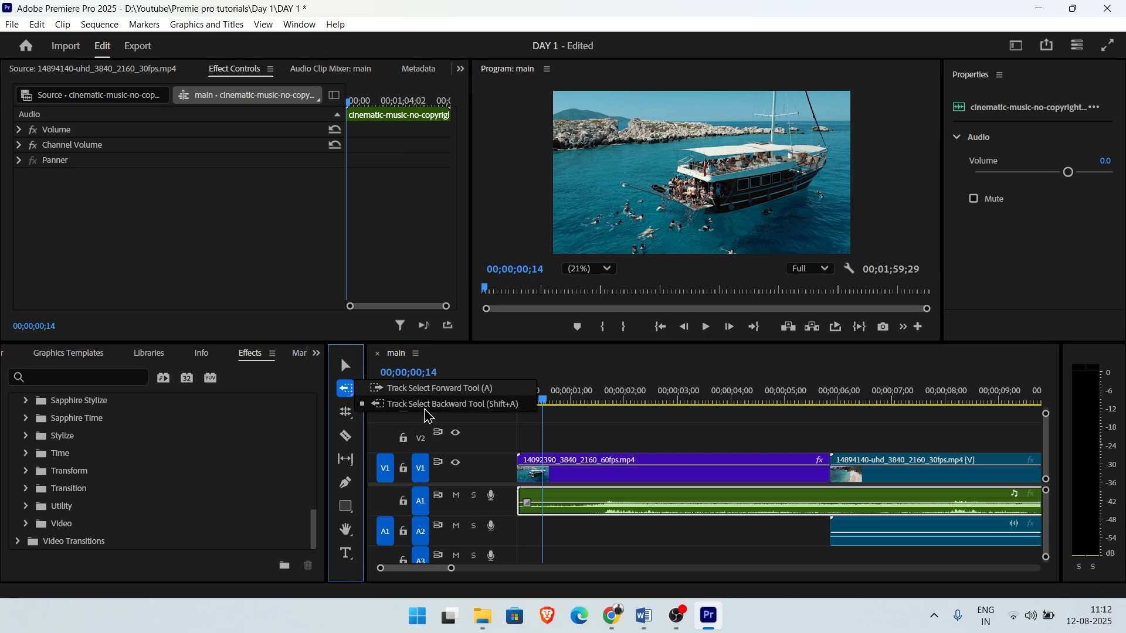
left_click(460, 390)
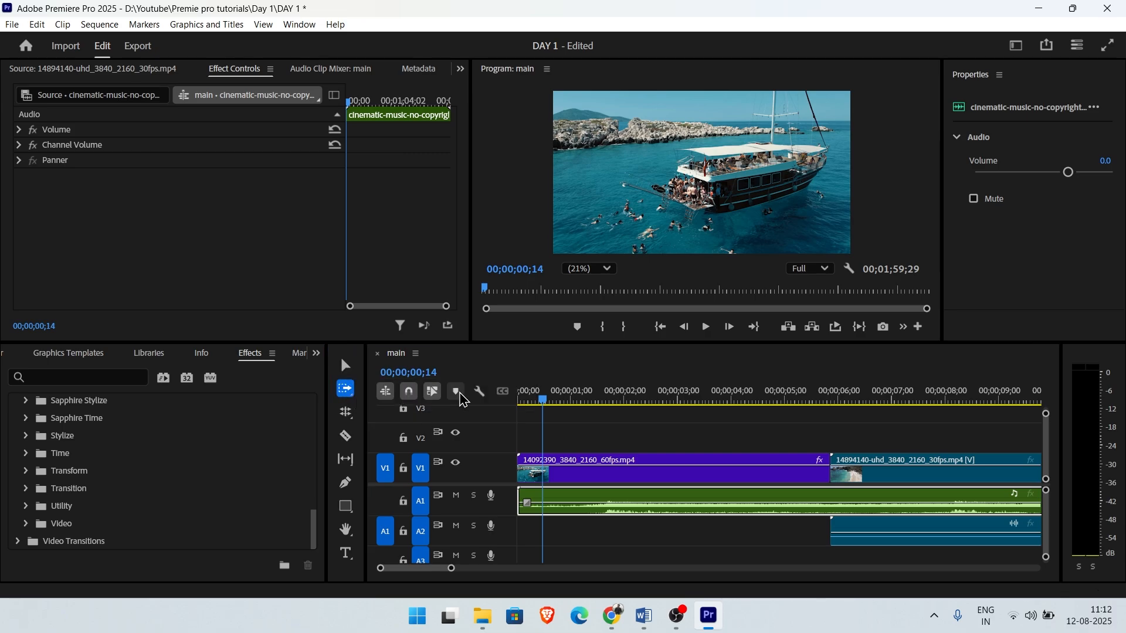
left_click(843, 434)
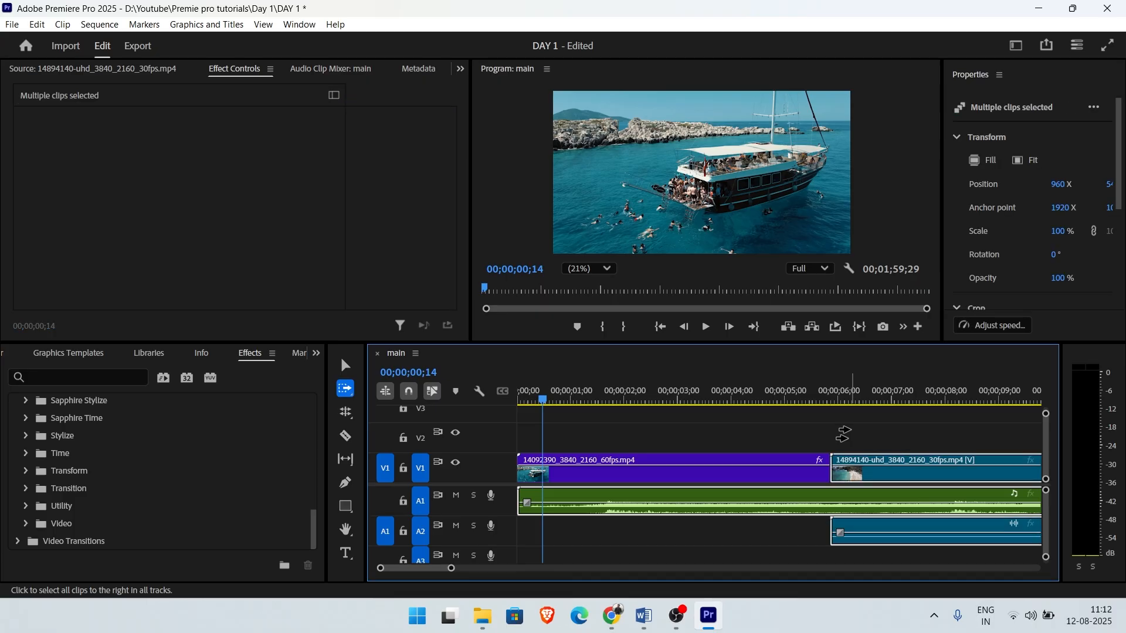
left_click(687, 430)
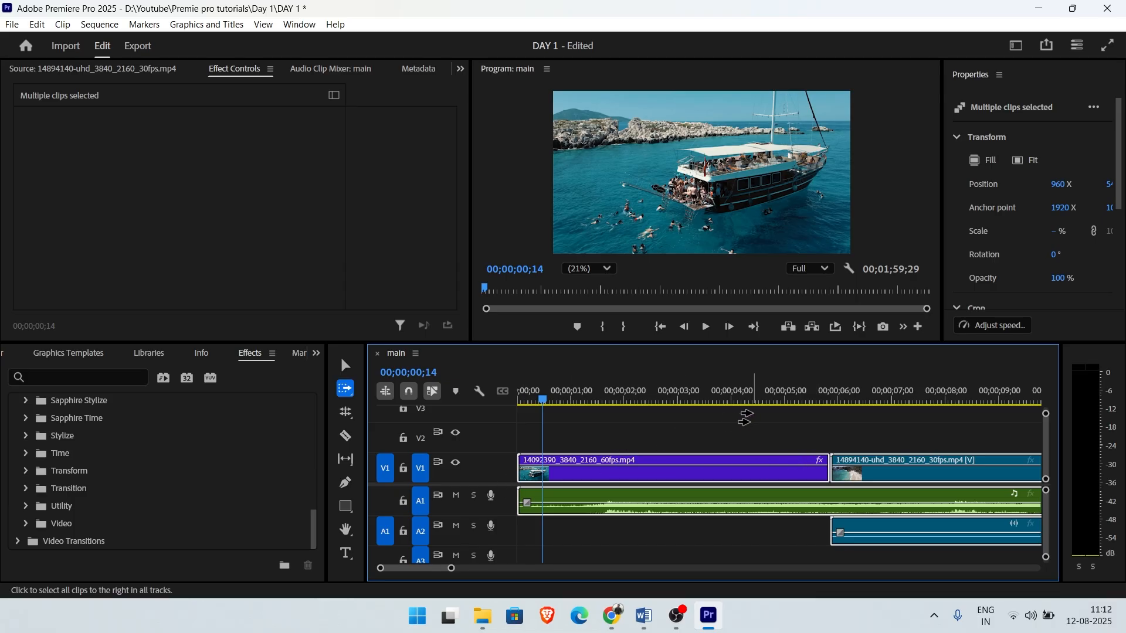
- Use the Track Select Backward tool to select the yacht clip and the music across all tracks
left_click(345, 388)
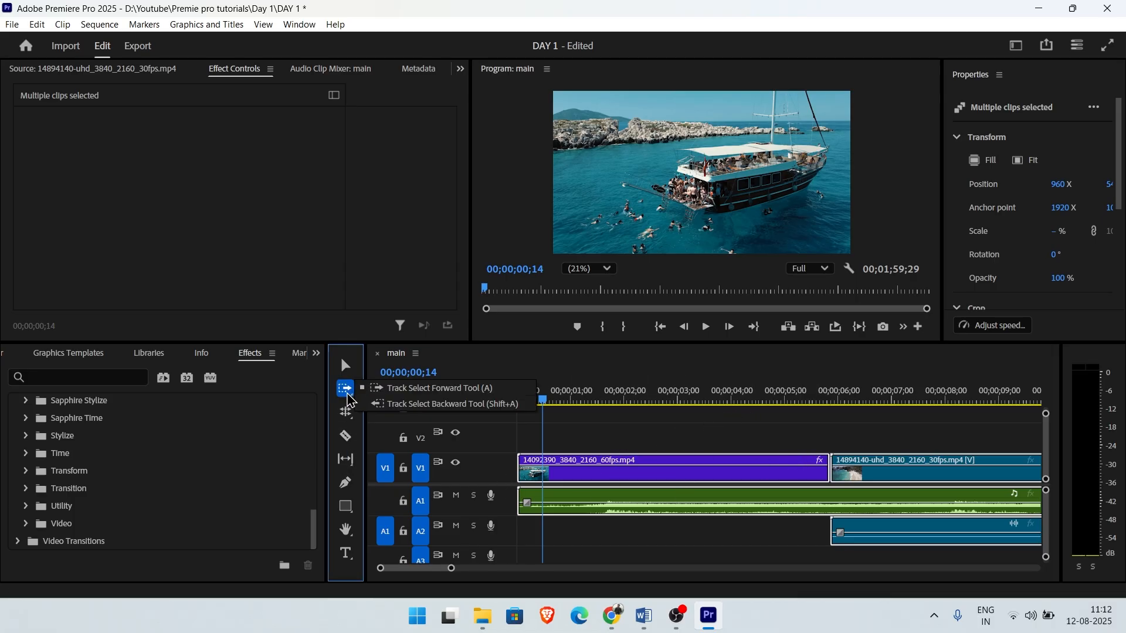
left_click(387, 404)
left_click(771, 431)
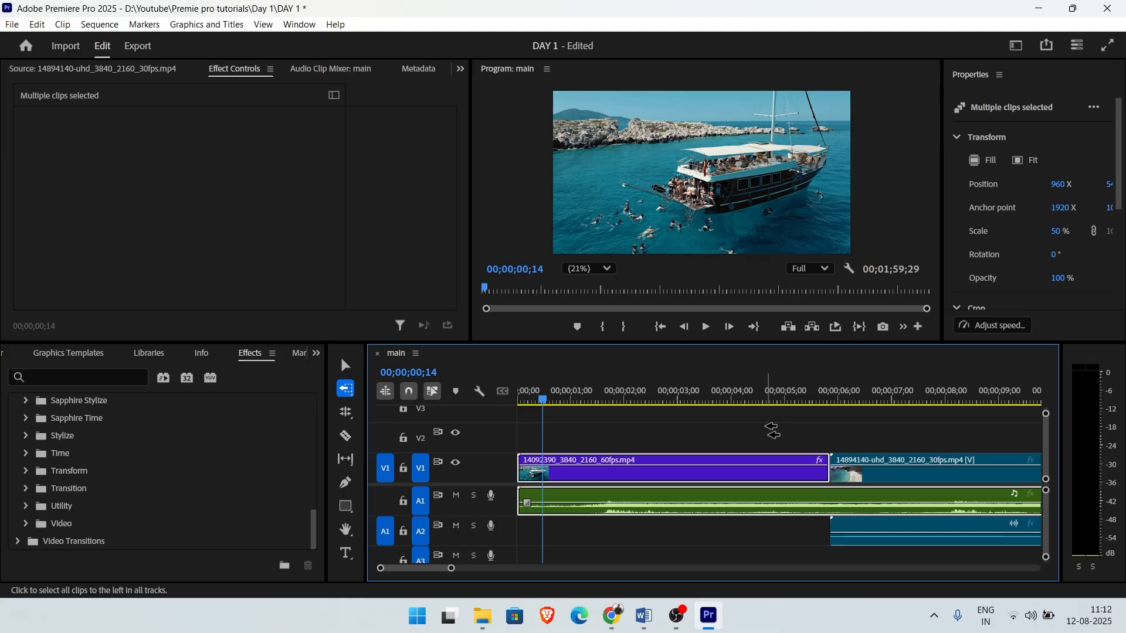
left_click(893, 431)
left_click(803, 430)
left_click(354, 397)
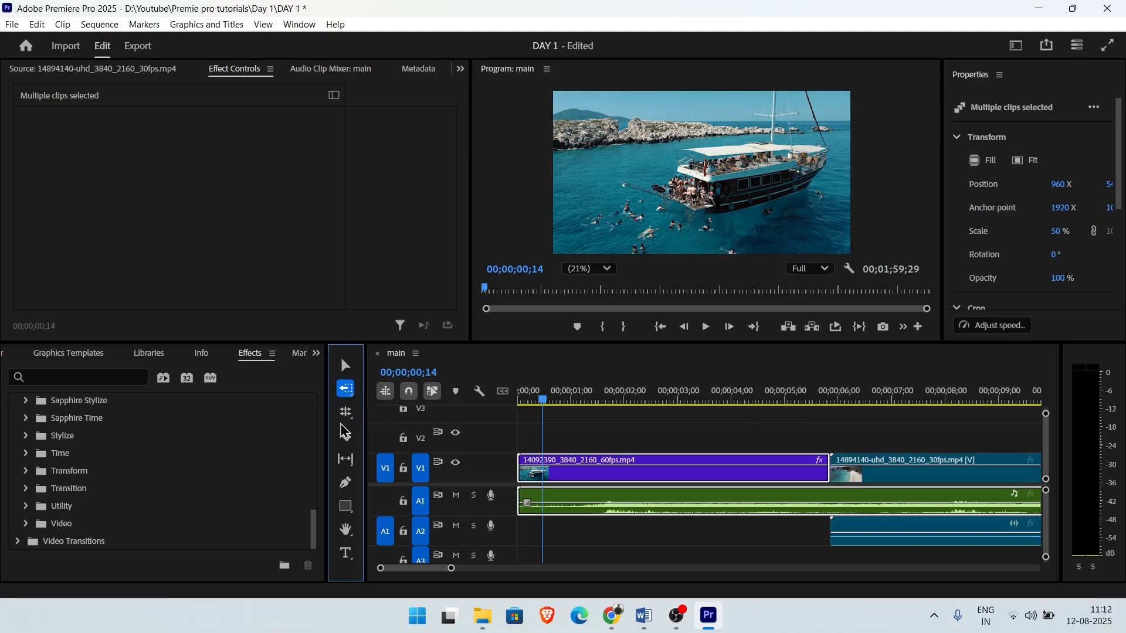
- Activate the Ripple Edit tool and move the playhead to 00;00;04;17
left_click(346, 412)
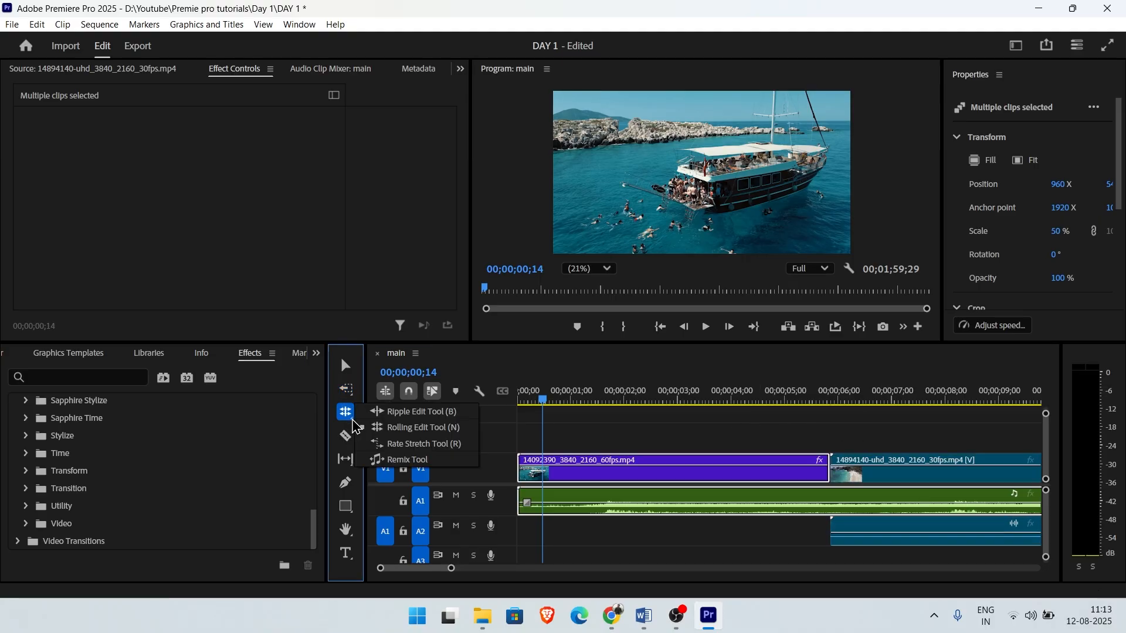
left_click(392, 412)
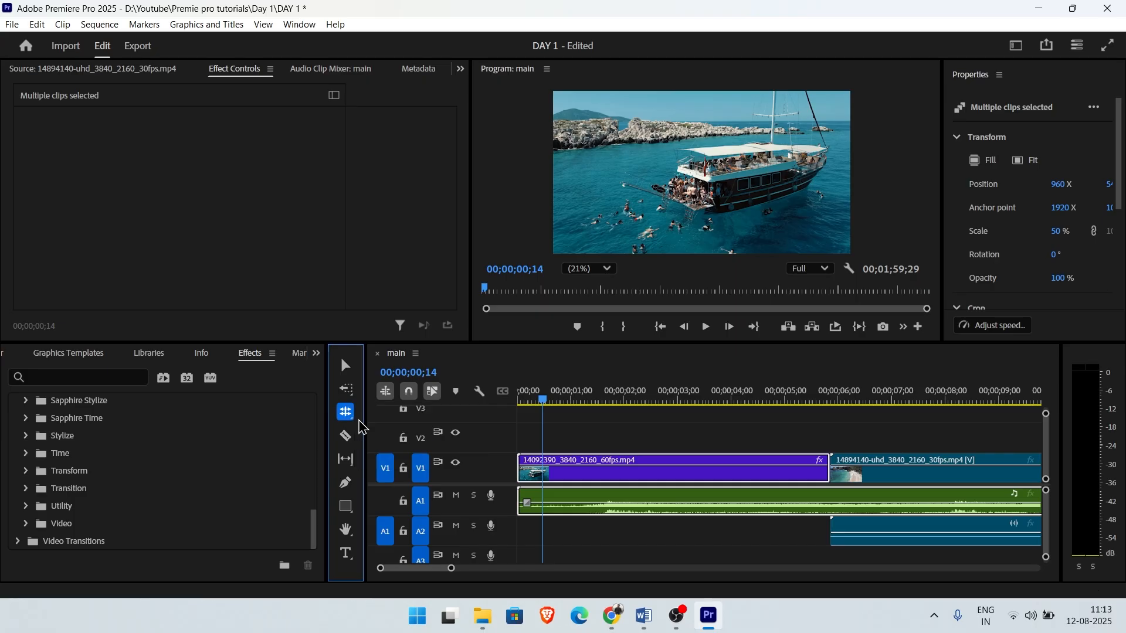
left_click(346, 414)
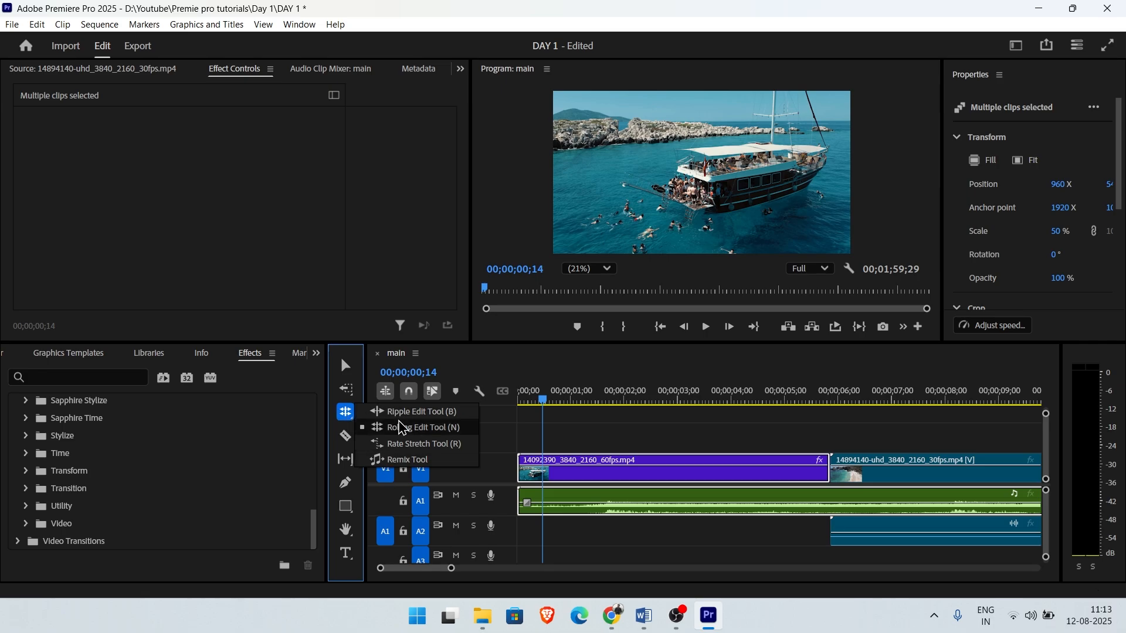
left_click(422, 413)
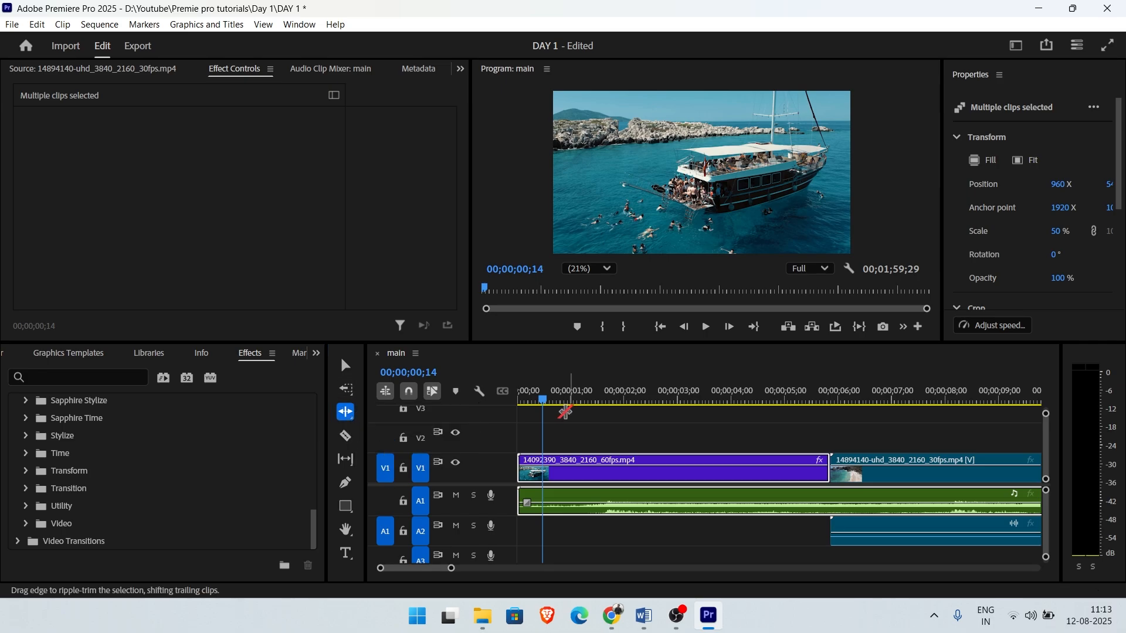
left_click_drag(548, 403, 761, 392)
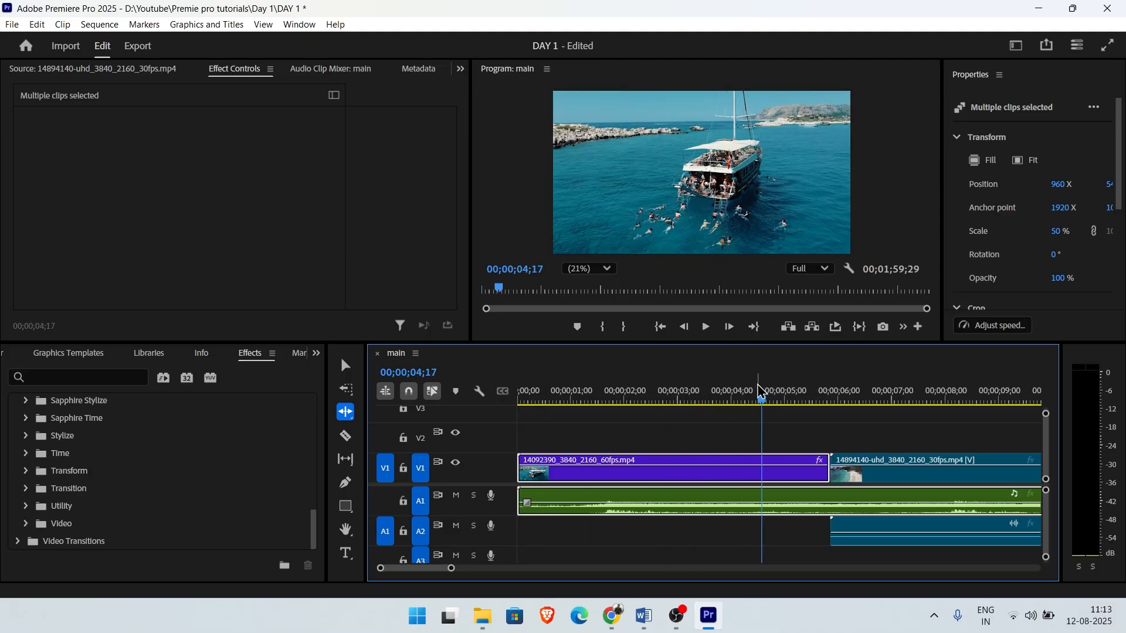
- Split the yacht clip at about 3 seconds with the Razor tool and select its second part
left_click(346, 437)
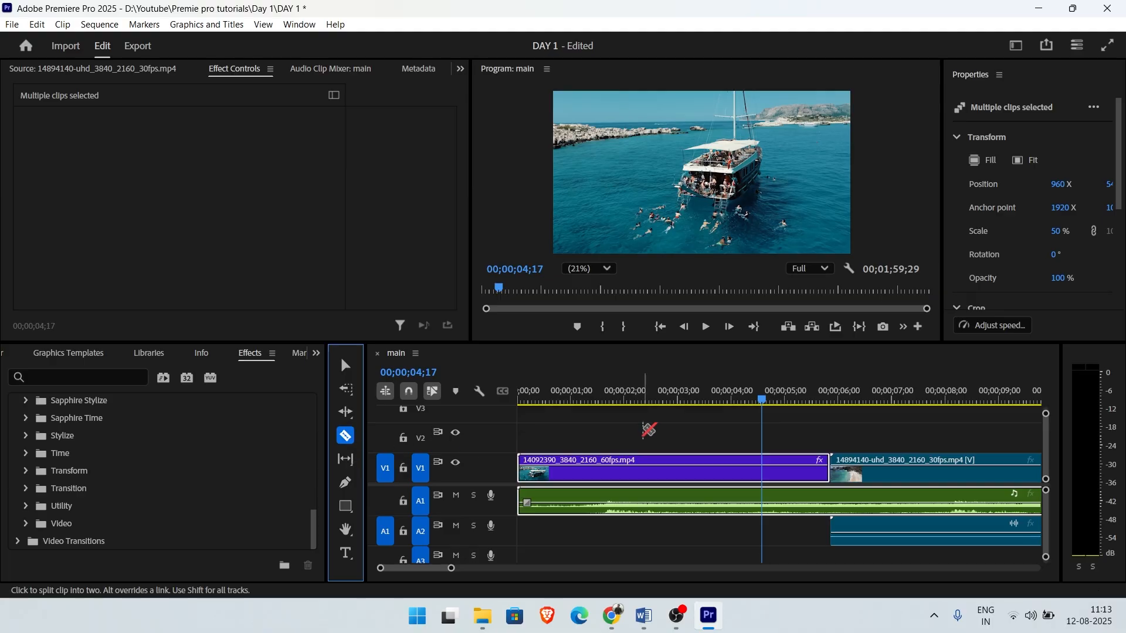
left_click_drag(762, 404, 607, 403)
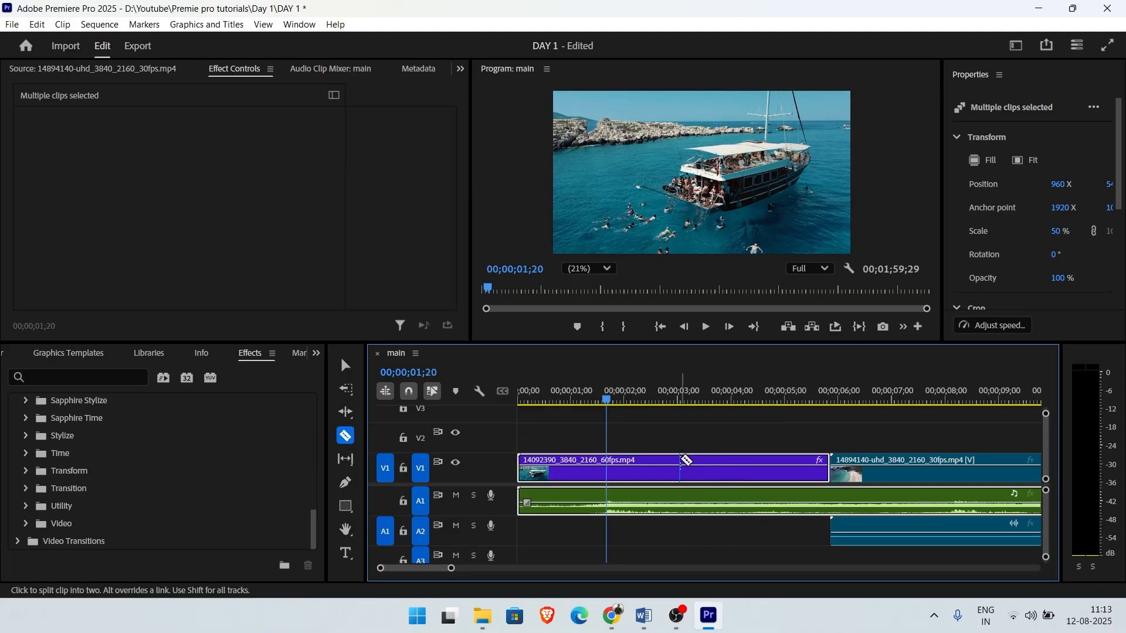
left_click(681, 461)
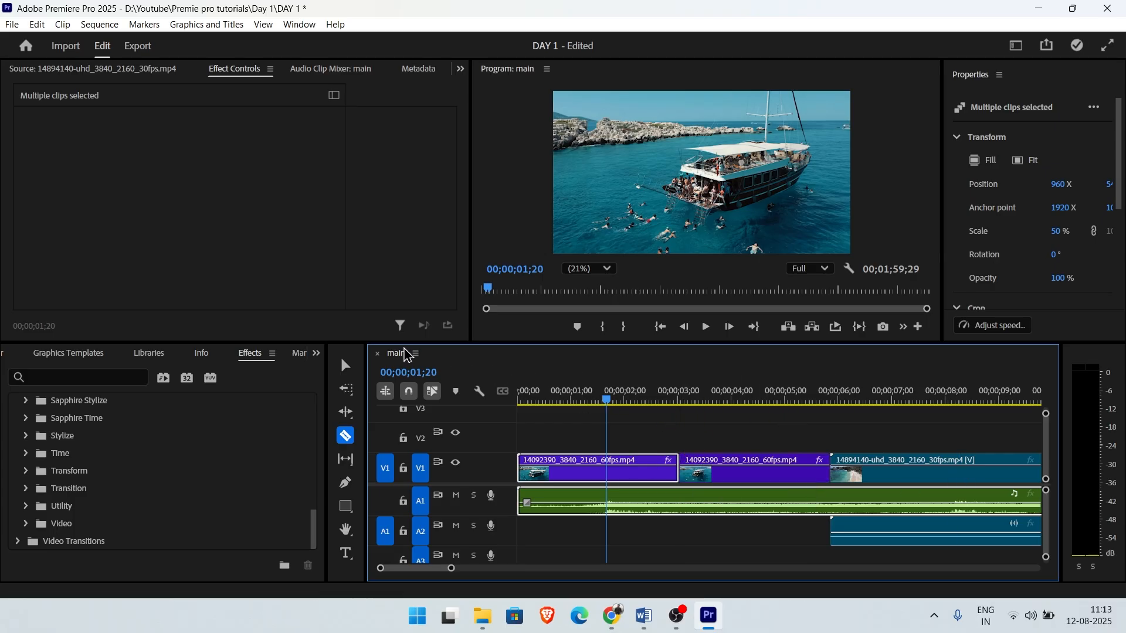
left_click(346, 366)
mouse_move(721, 486)
left_mouse_down()
mouse_move(717, 437)
mouse_move(768, 437)
mouse_move(697, 476)
mouse_move(721, 474)
left_mouse_up()
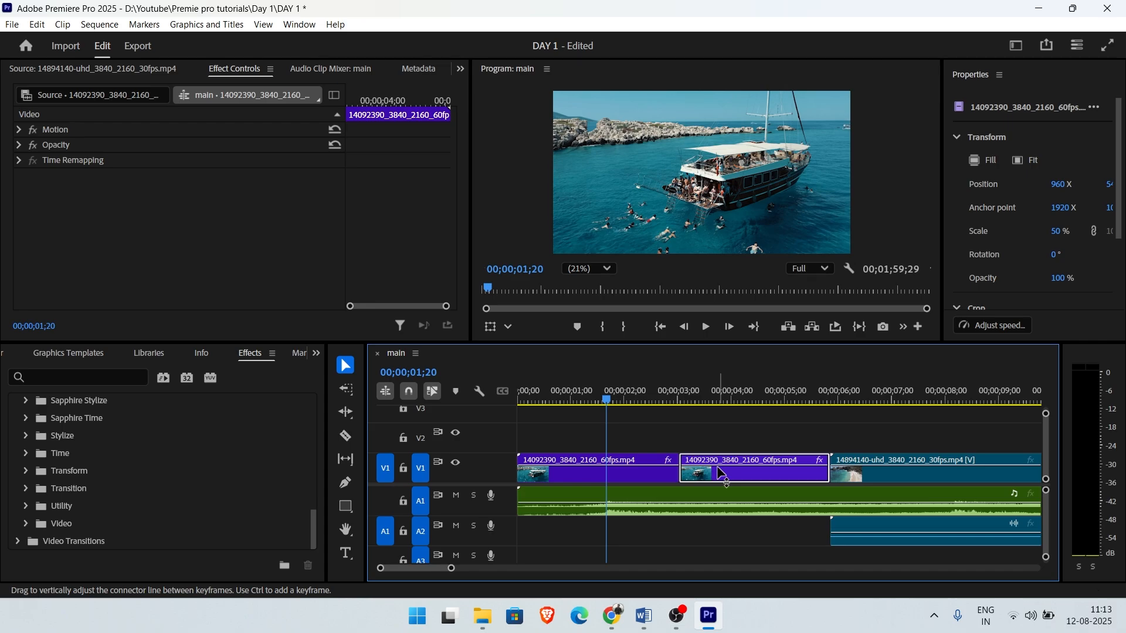
- Make three more razor cuts in the yacht clip, two before and one after the 3-second cut
left_click(345, 435)
left_click(643, 469)
left_click(659, 469)
left_click(698, 469)
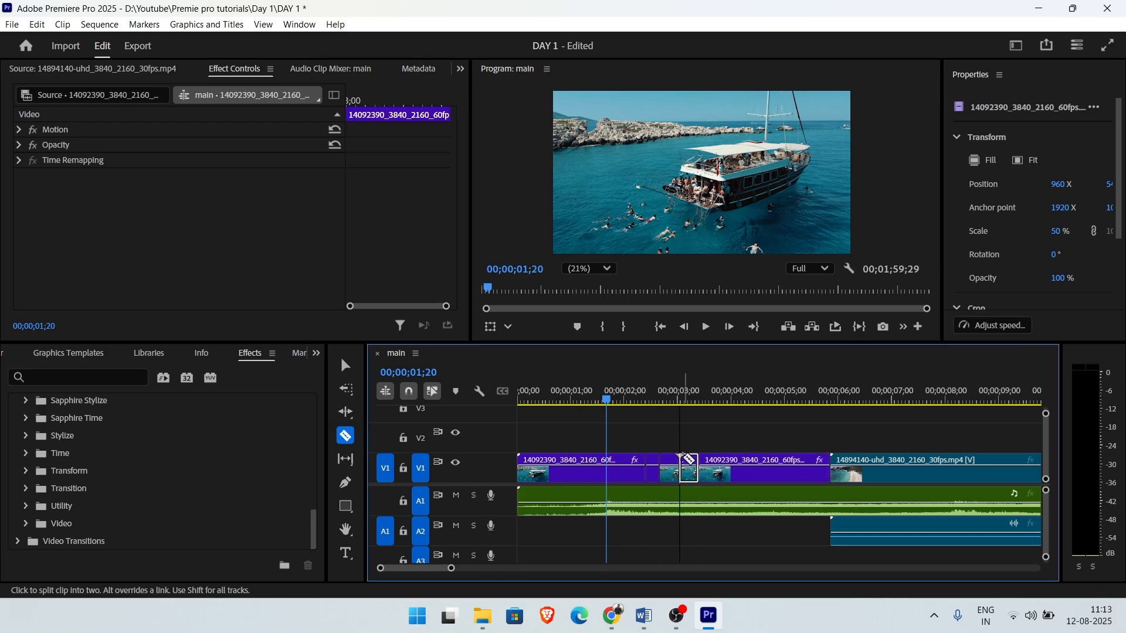
- Delete two short pieces of the yacht clip with the Selection tool and play the sequence across the gaps
key("v")
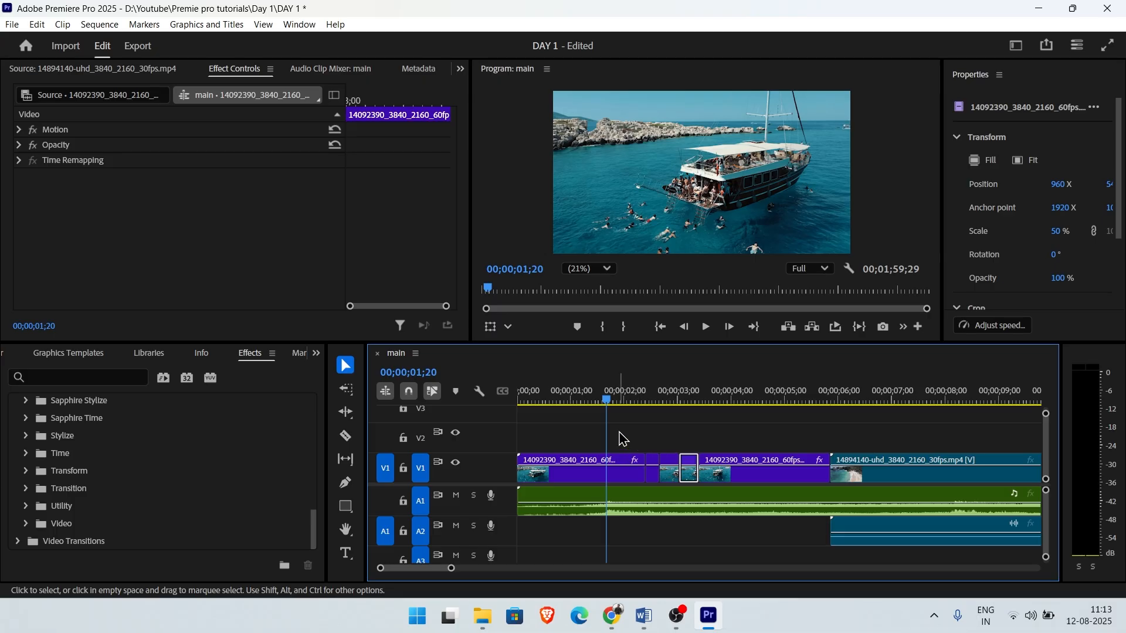
left_click(648, 472)
left_click(654, 475)
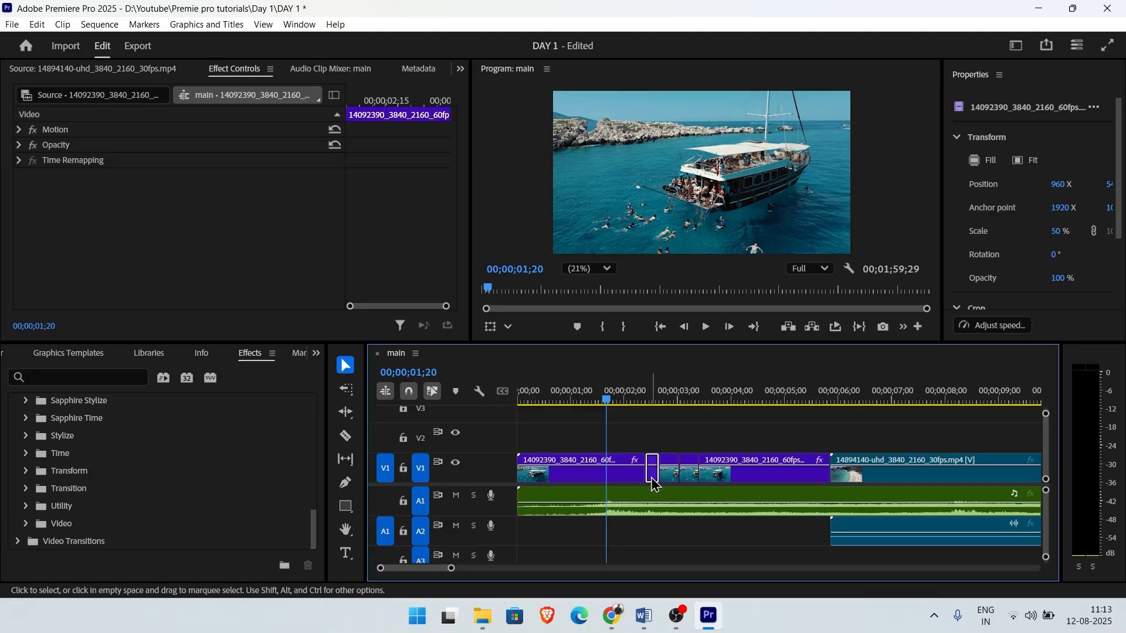
left_click_drag(655, 484, 694, 484)
key("Delete")
key("space")
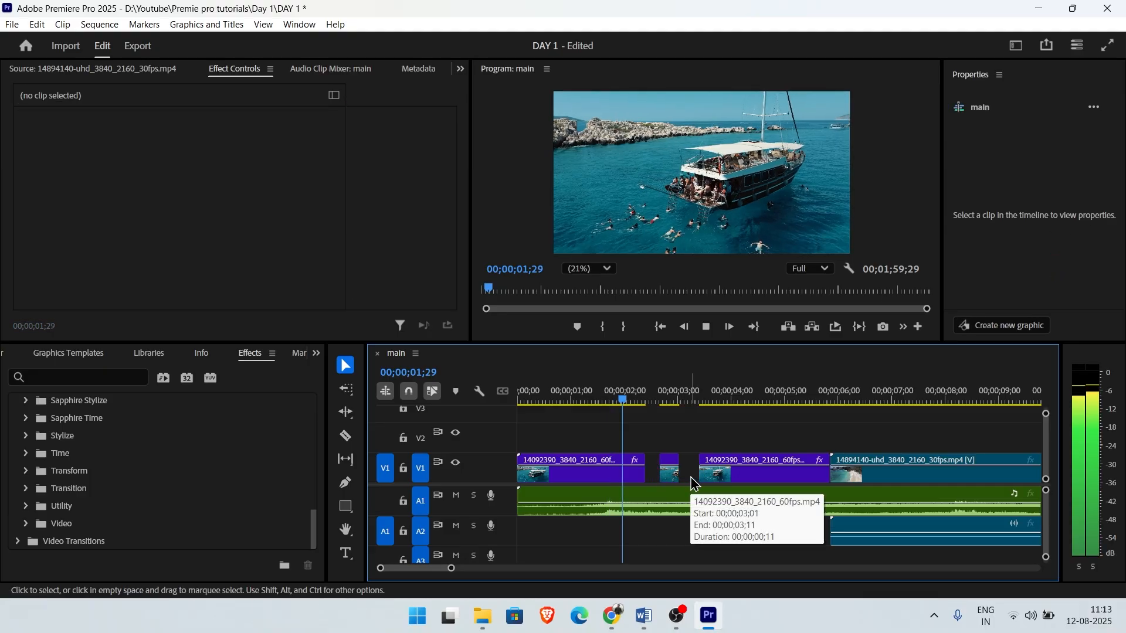
key("space")
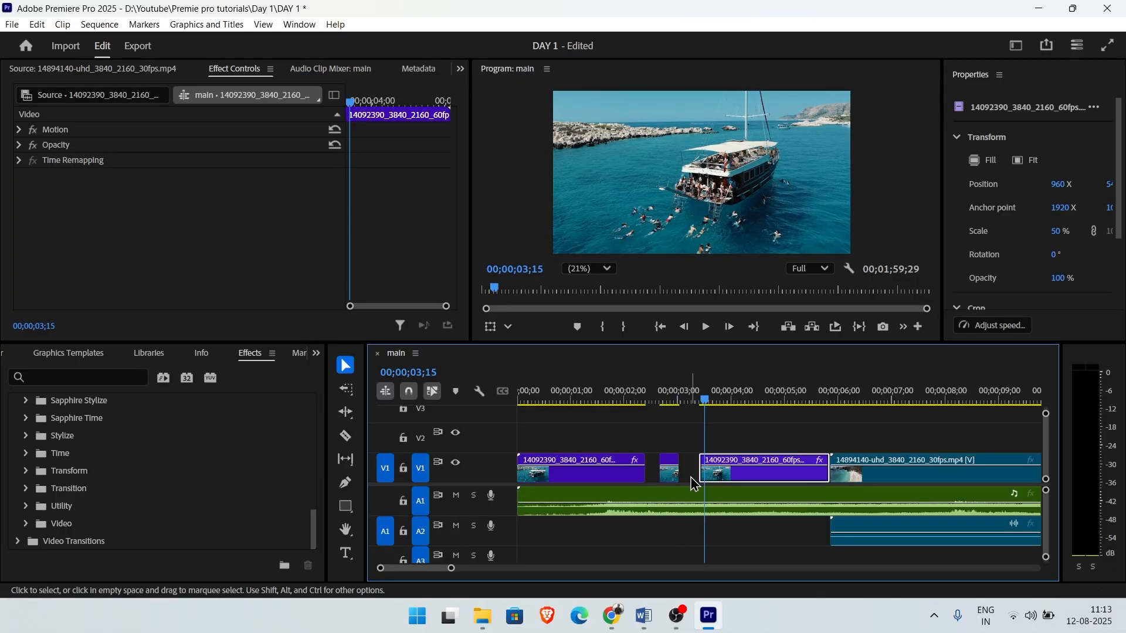
- Undo the piece deletions and the extra cuts, keeping the yacht clip's cut at about 3 seconds
key("ctrl+z")
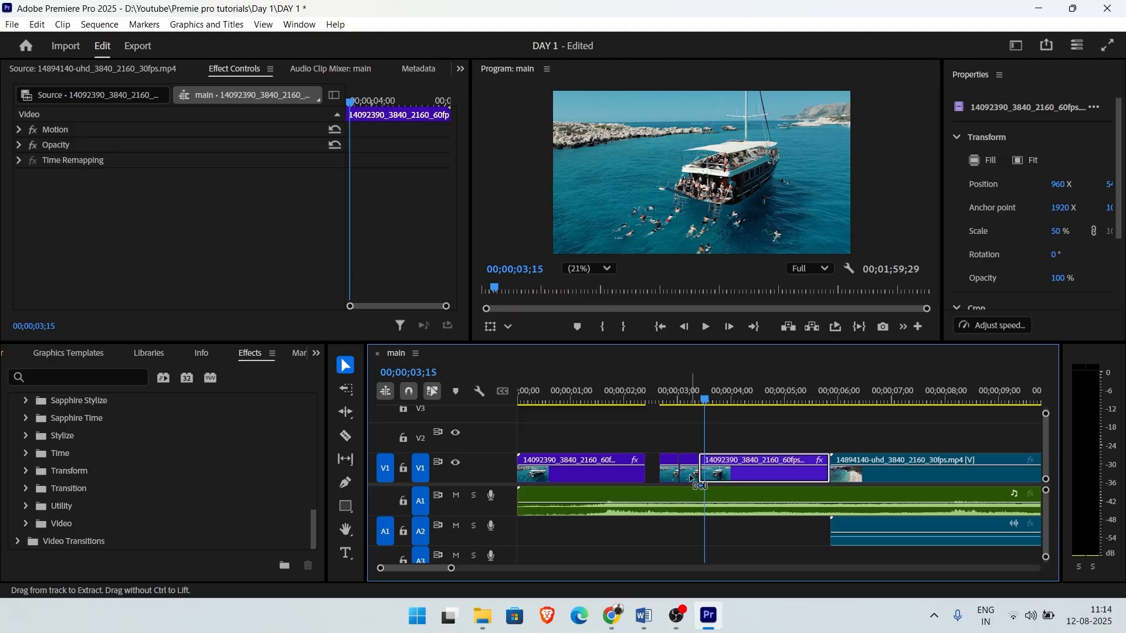
key("ctrl+z")
key("ctrl+z")
key("ctrl+z")
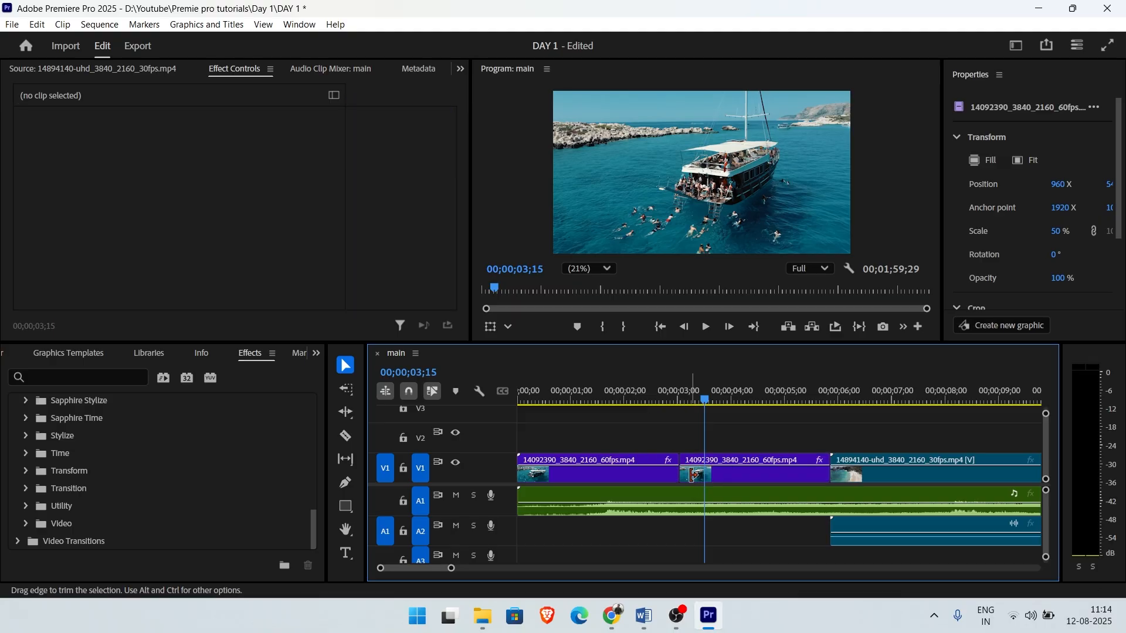
- Activate the Ripple Edit tool and move the playhead to 00;00;04;14
left_click(346, 417)
left_click(348, 419)
left_click(346, 416)
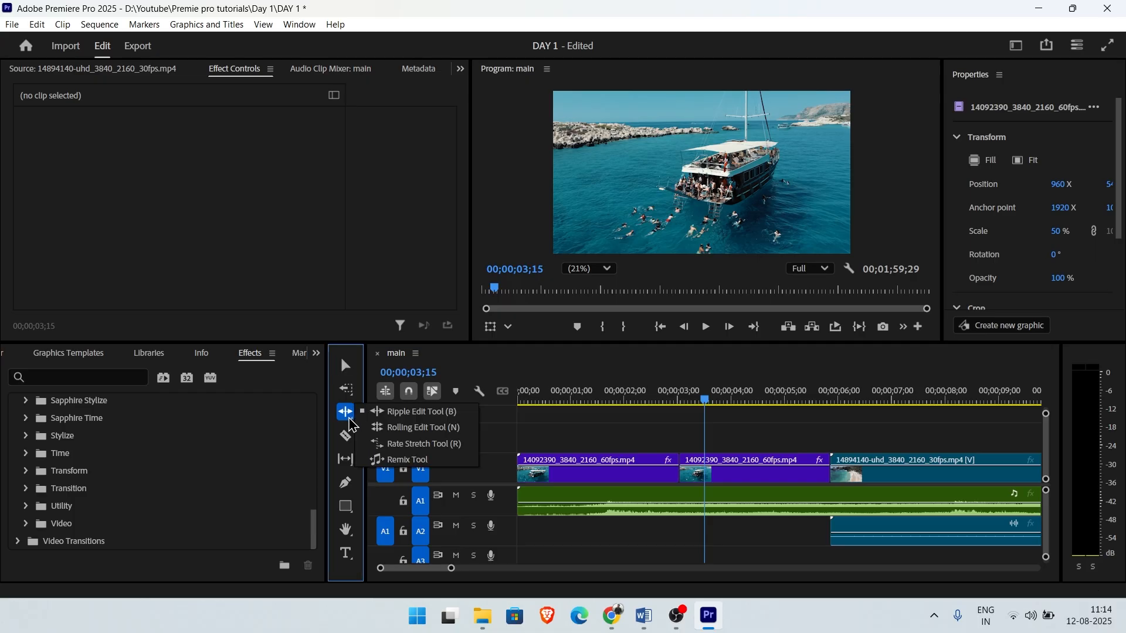
left_click(385, 417)
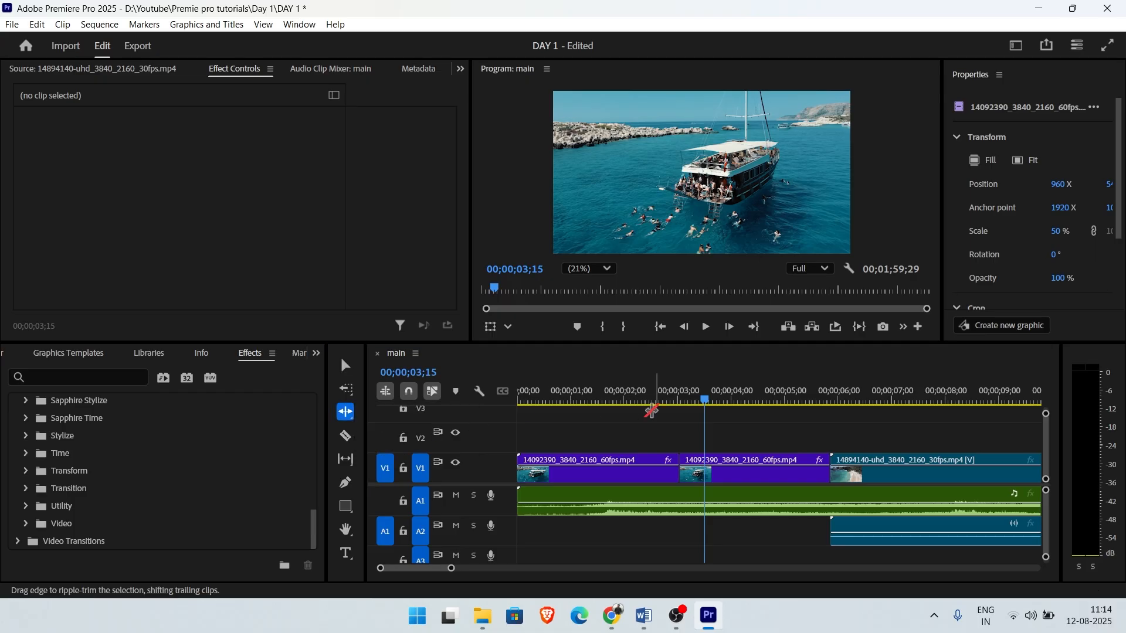
left_click(756, 399)
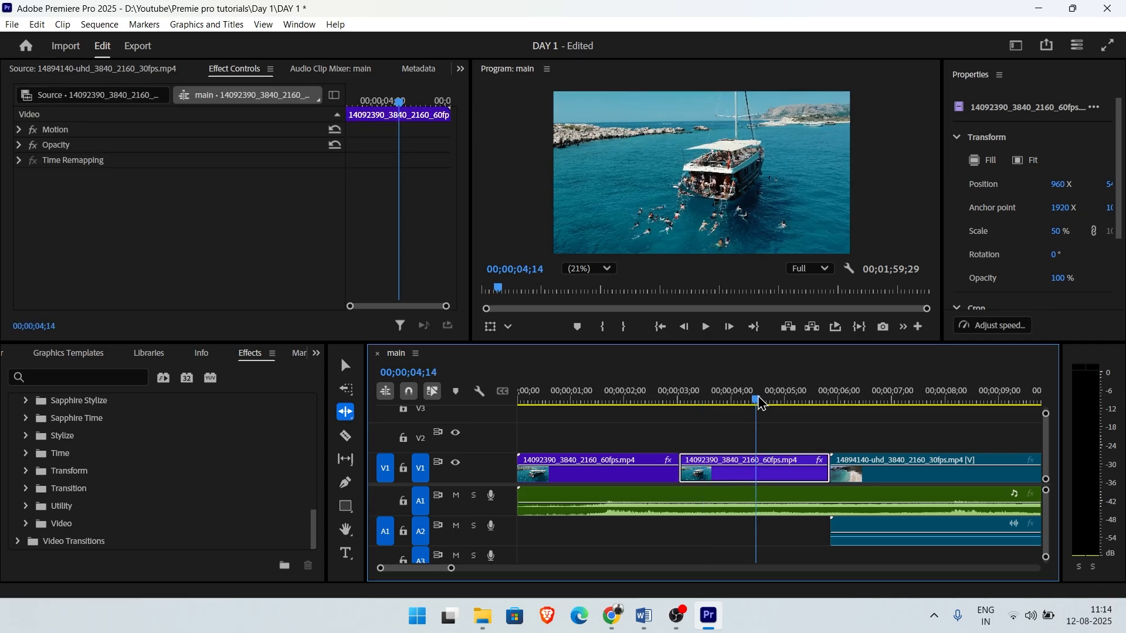
- Cut the second yacht piece at 00;00;05;01 with the Razor tool and delete the part after the cut
left_click(351, 438)
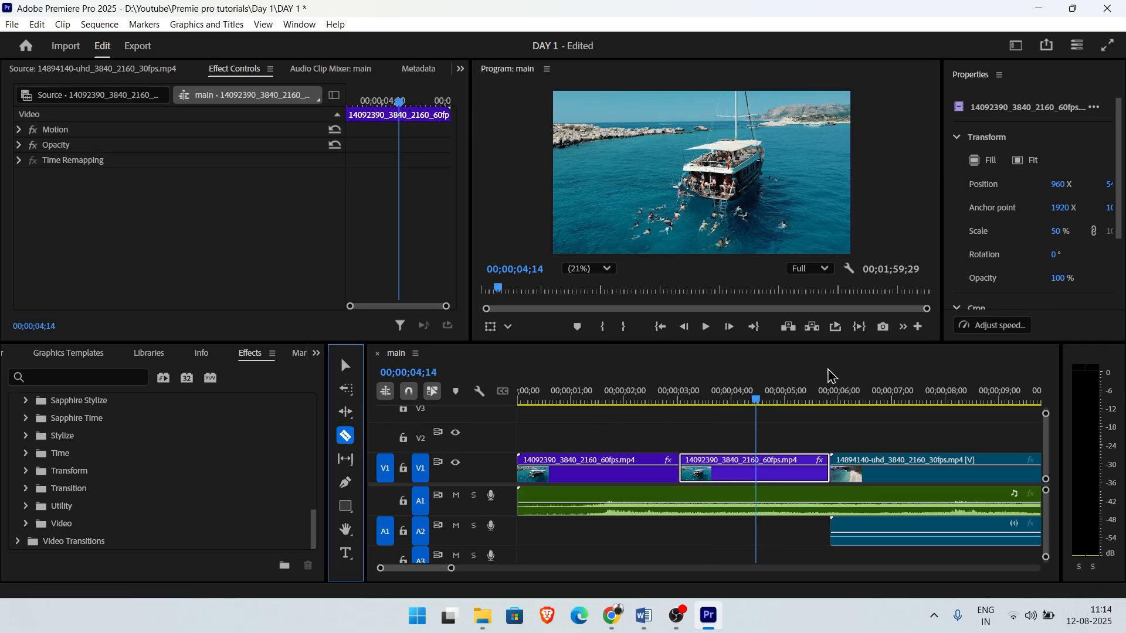
left_click(787, 399)
left_click(787, 468)
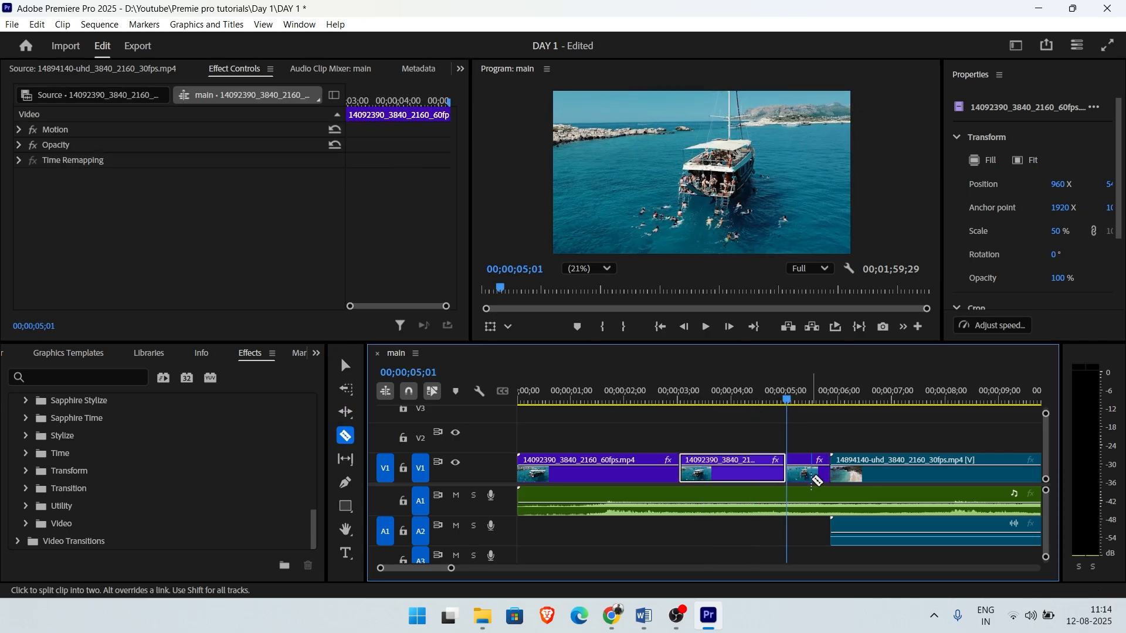
key("v")
left_click(812, 477)
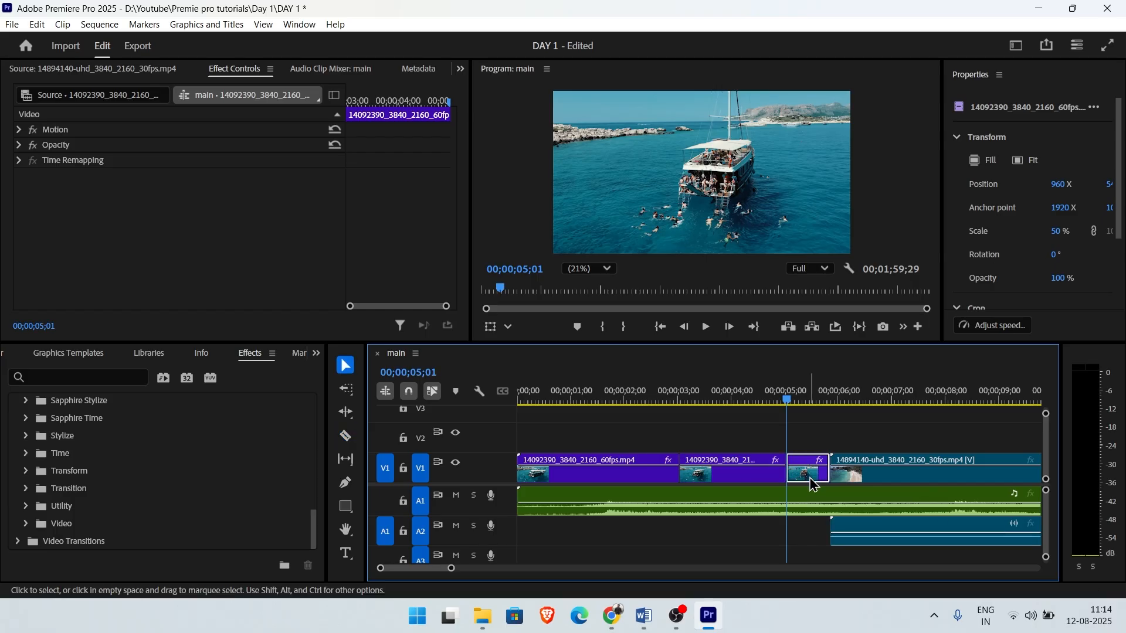
key("Delete")
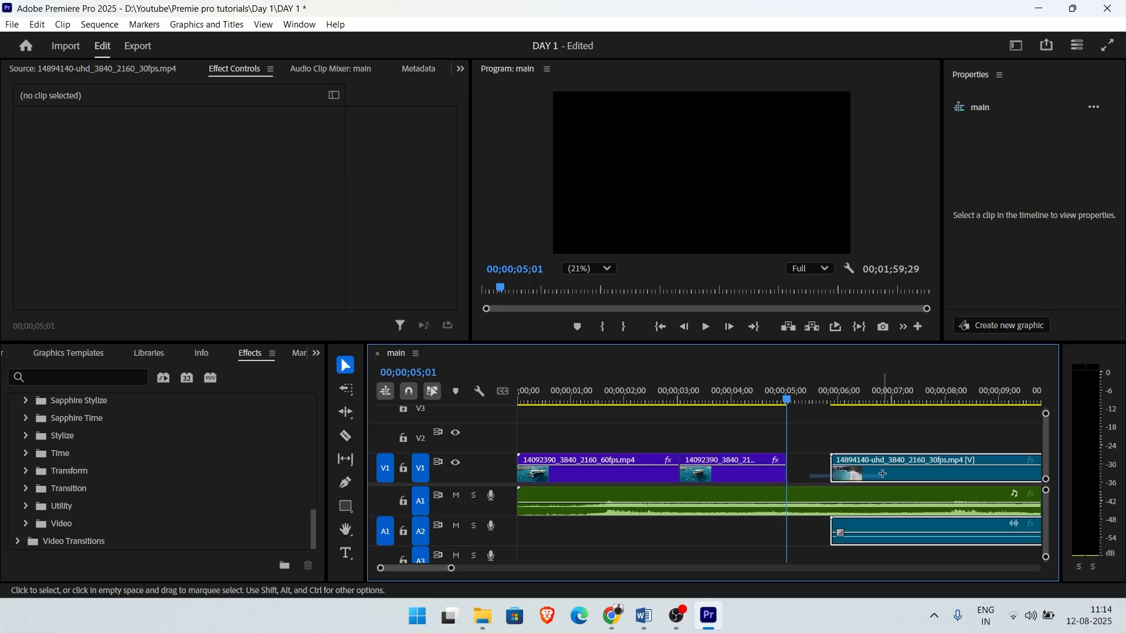
- Try closing the gap by moving the beach clip to 00;00;05;01, and undo the move, deletion and cut
left_click(870, 476)
left_click_drag(892, 482, 853, 482)
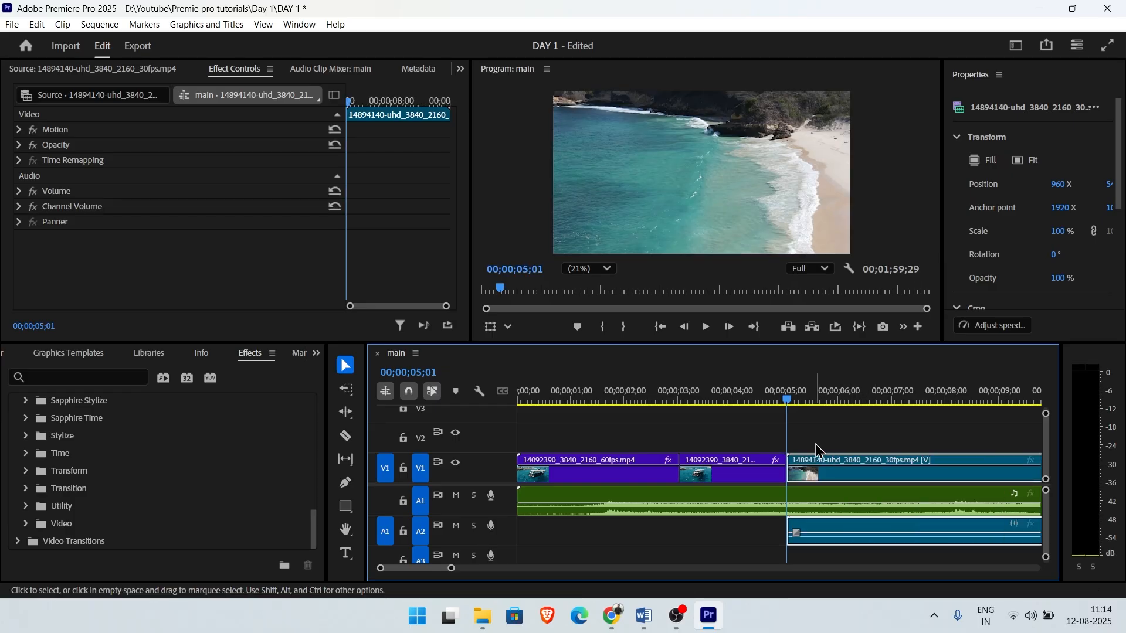
mouse_move(785, 411)
left_mouse_down()
mouse_move(756, 405)
mouse_move(845, 405)
mouse_move(780, 408)
left_mouse_up()
key("ctrl+z")
key("ctrl+z")
key("ctrl+z")
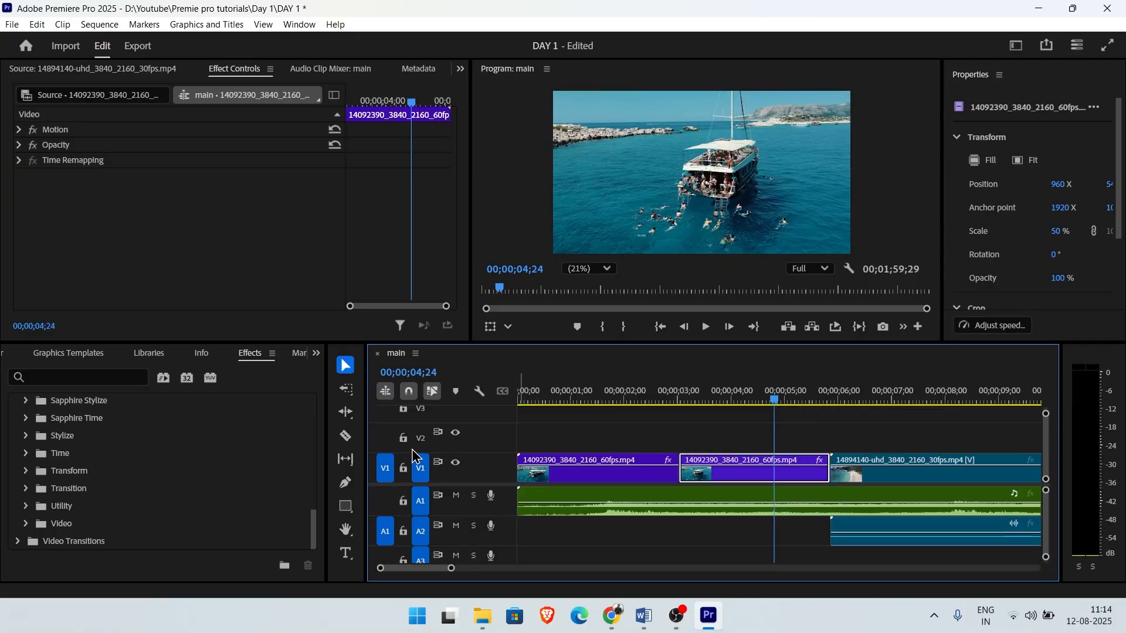
- Try ripple-trimming the second yacht piece's end to about 5 seconds, and undo the trim and the 3-second cut
left_click(346, 412)
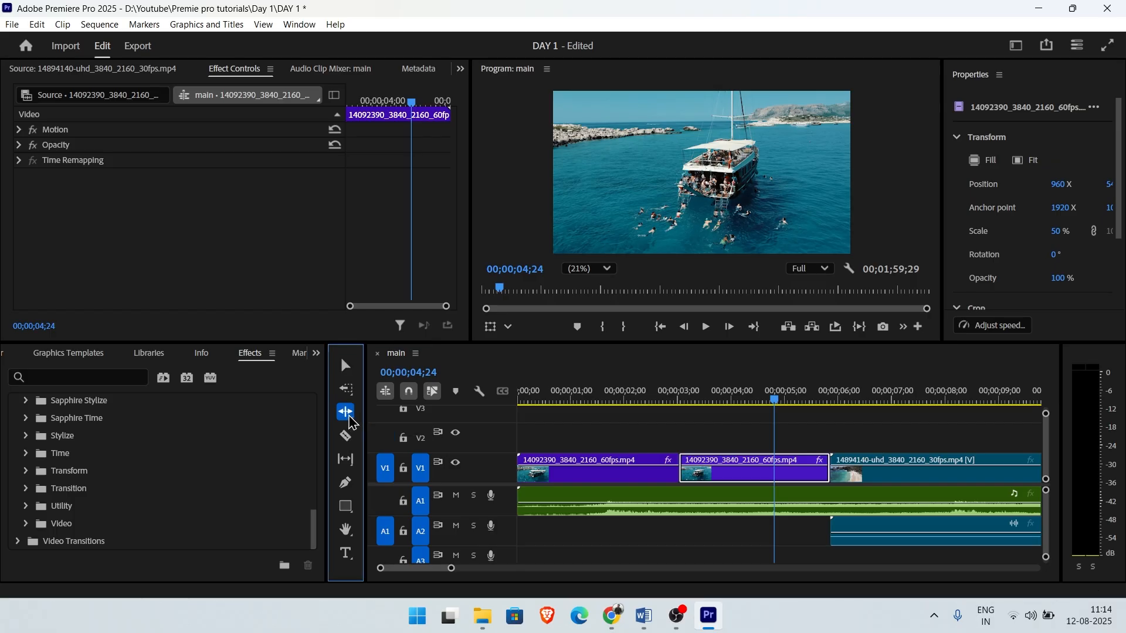
left_click_drag(827, 469, 783, 467)
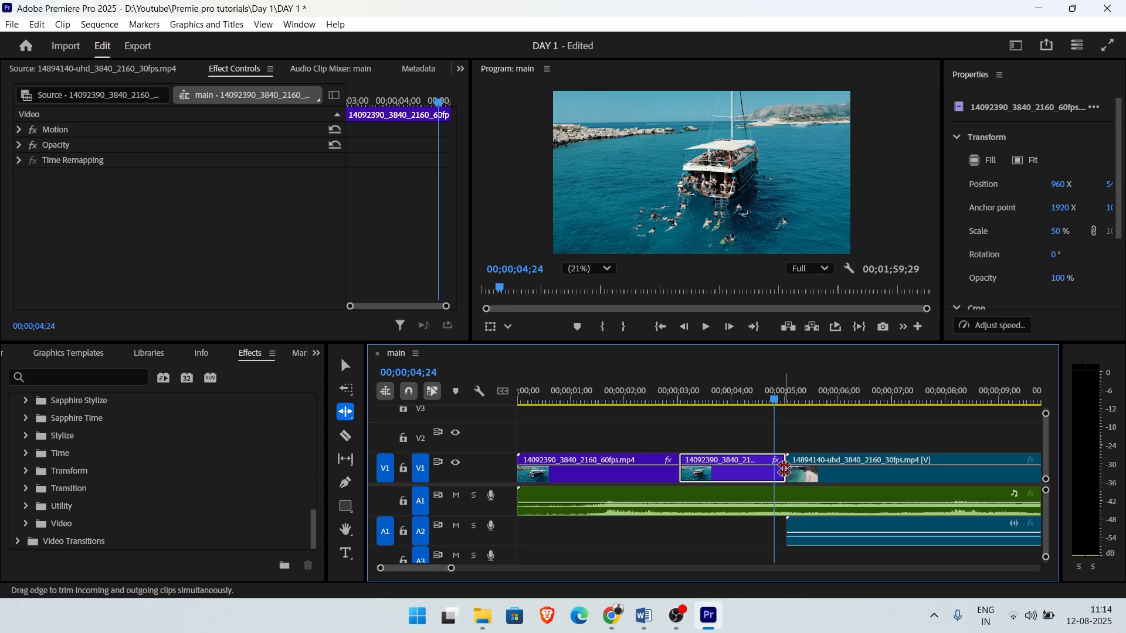
key("ctrl+z")
key("ctrl+z")
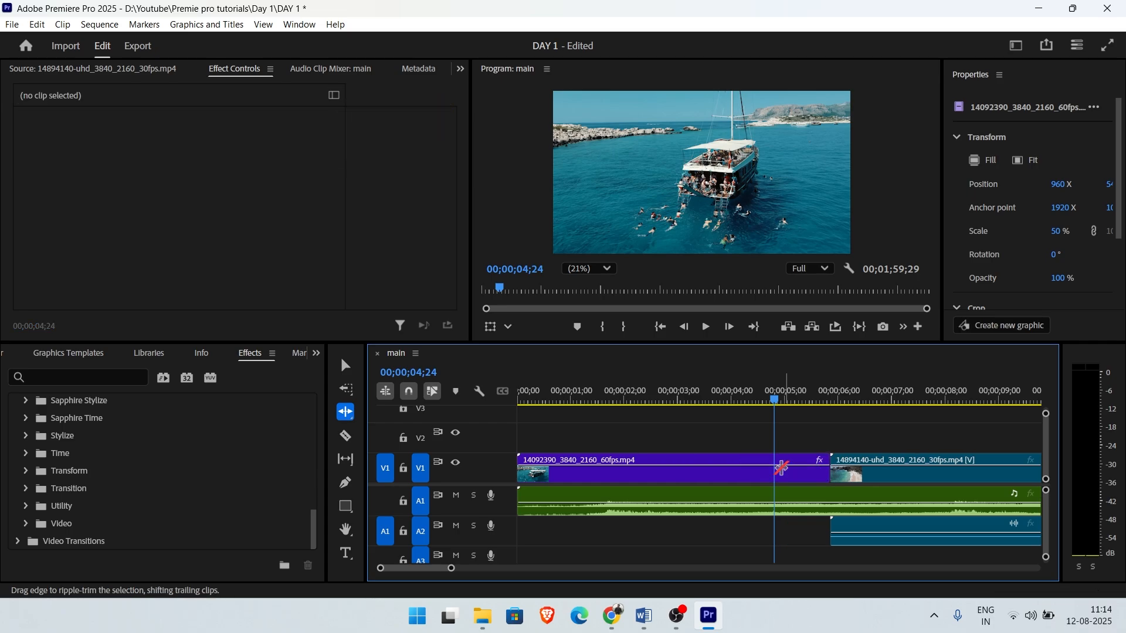
- Try trimming the yacht clip's end to the playhead at 00;00;04;24 with the Selection tool, and undo it
left_click(345, 365)
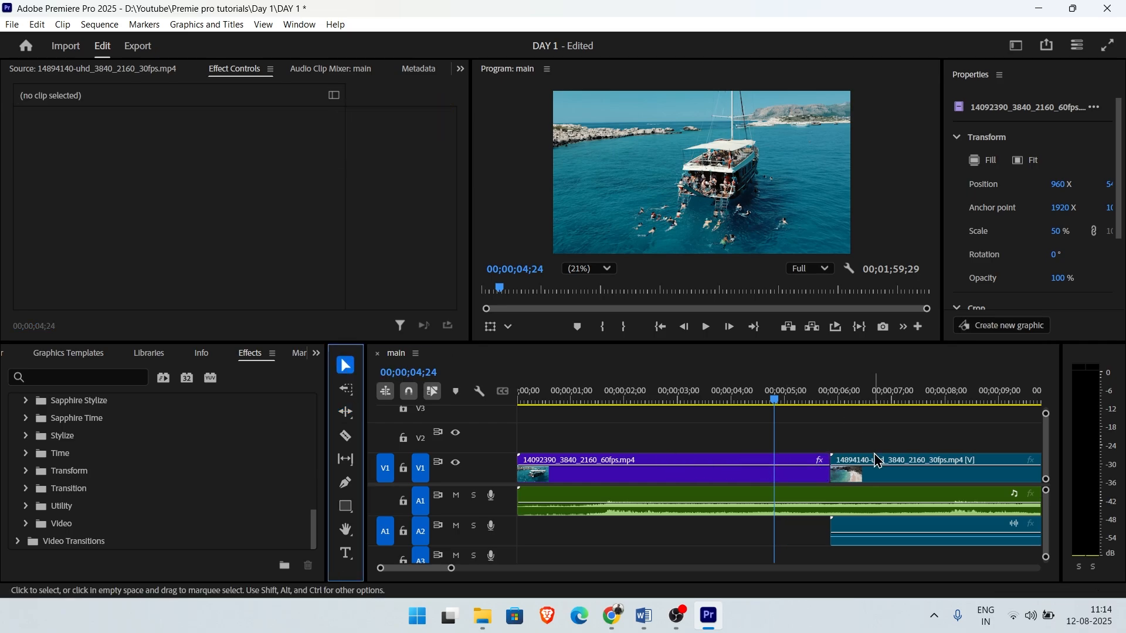
left_click_drag(820, 471, 770, 472)
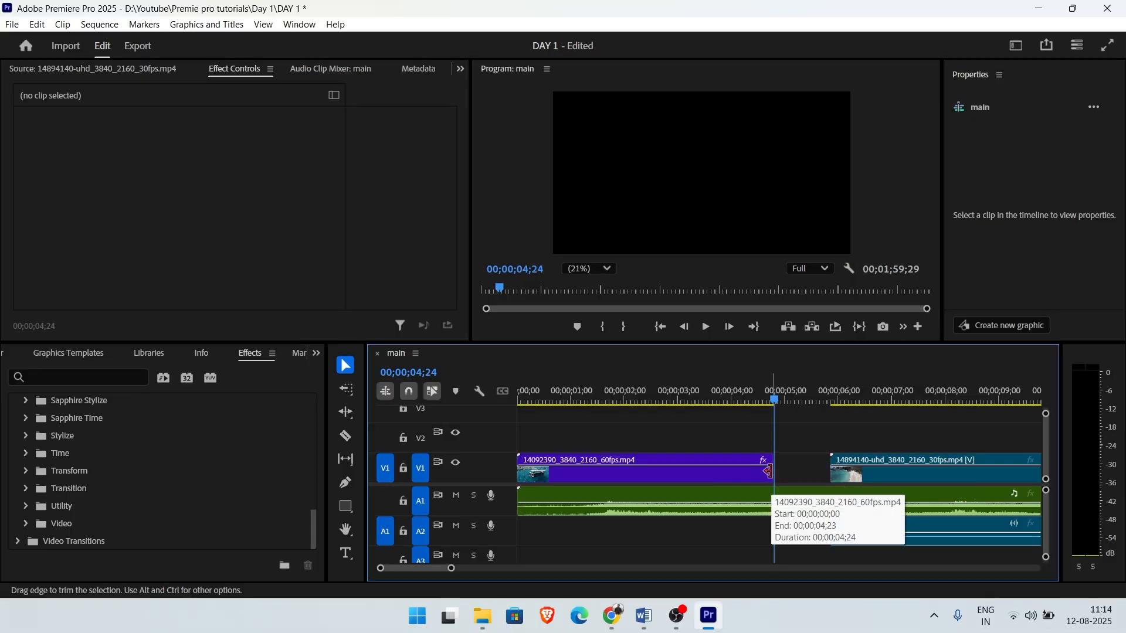
key("ctrl+z")
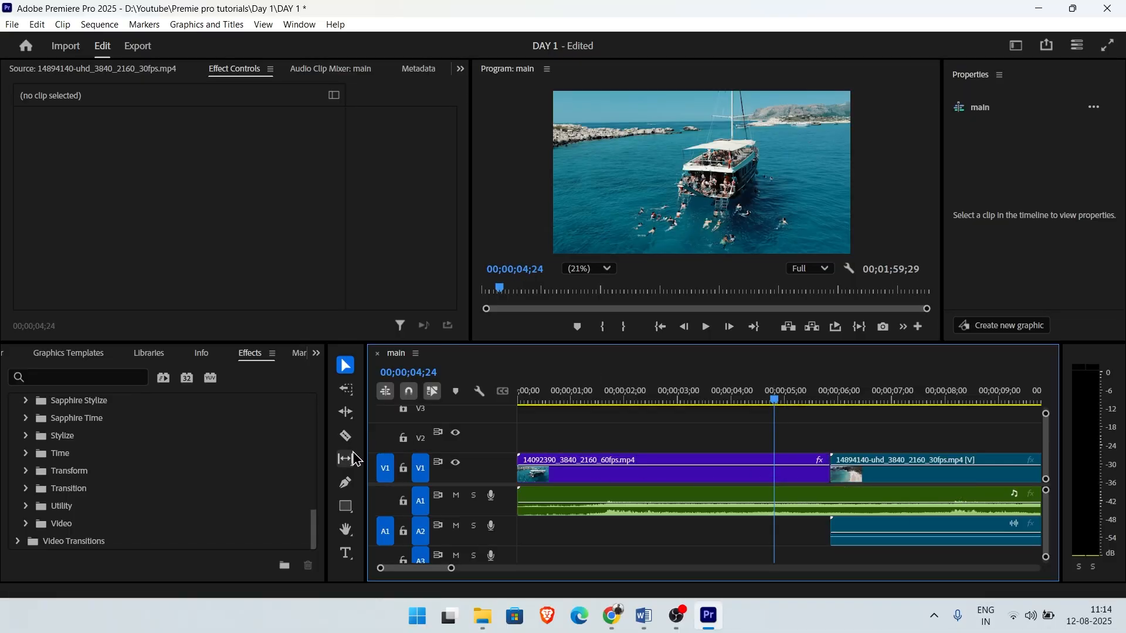
- Try the Ripple Edit tool on the yacht clip's end at 00;00;04;24 and on the beach clip's start, restoring both
left_click(346, 412)
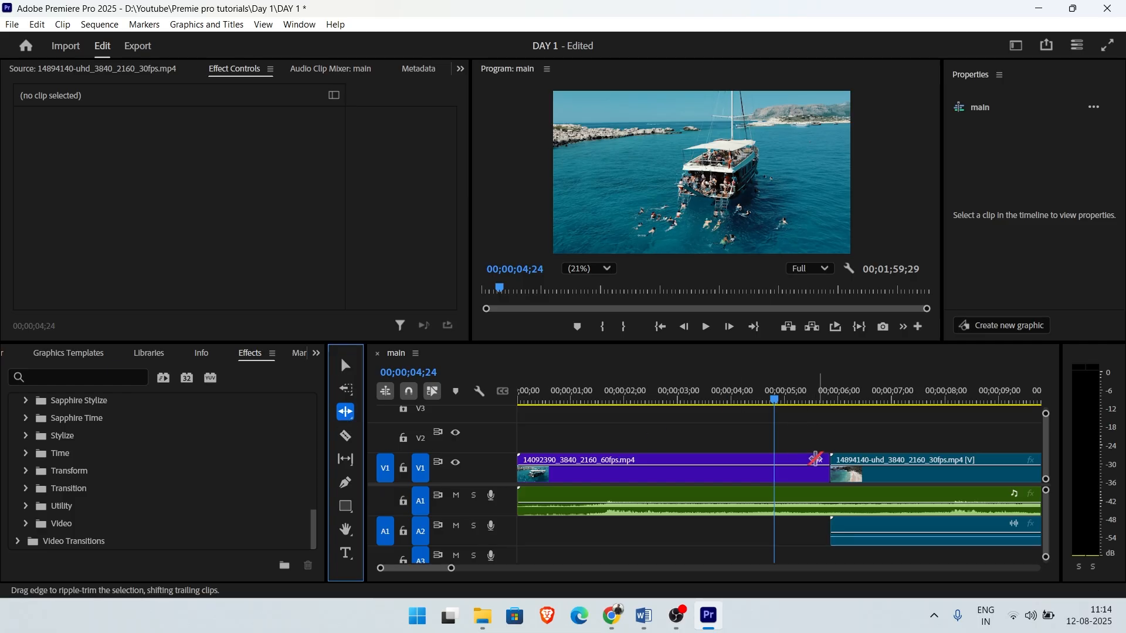
left_click_drag(816, 460, 770, 464)
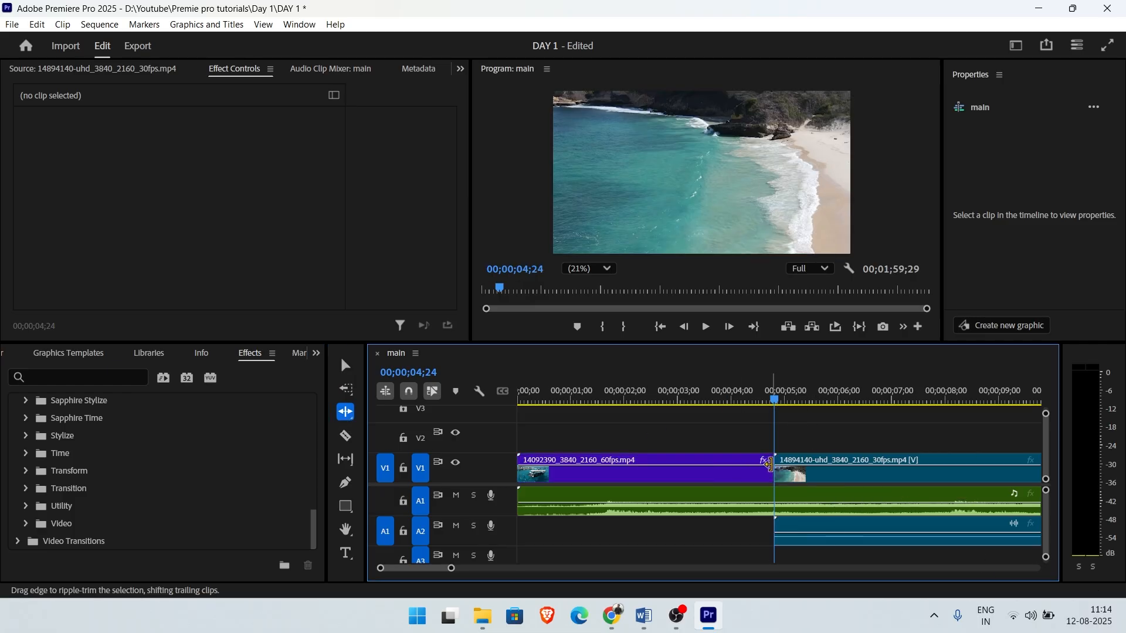
left_click_drag(781, 466, 857, 471)
left_click_drag(771, 468, 894, 469)
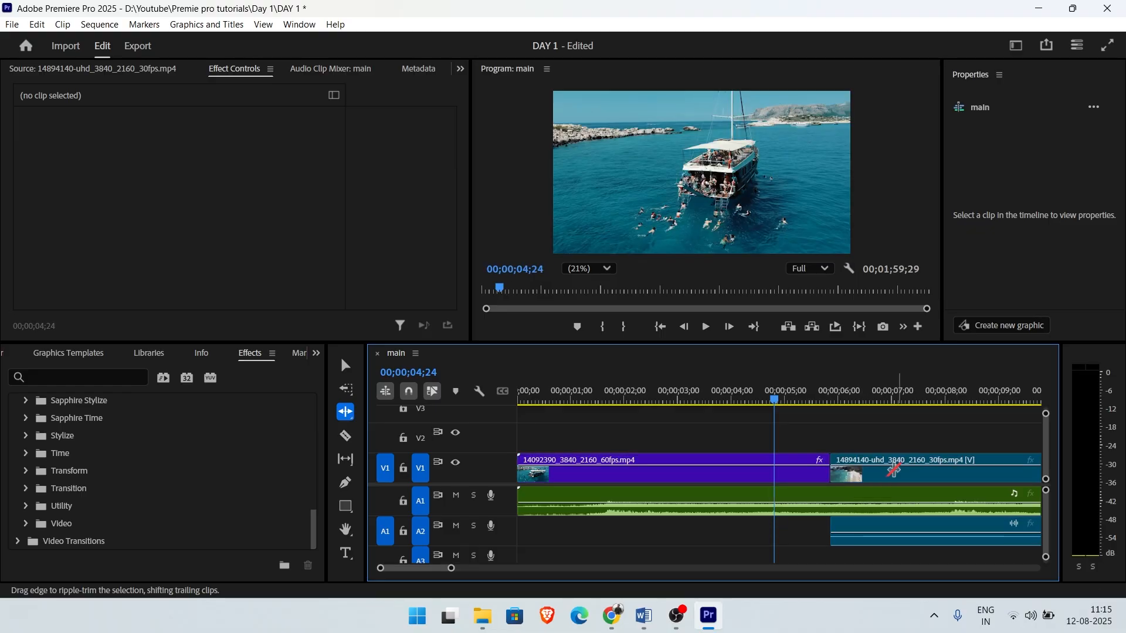
left_click_drag(835, 470, 960, 469)
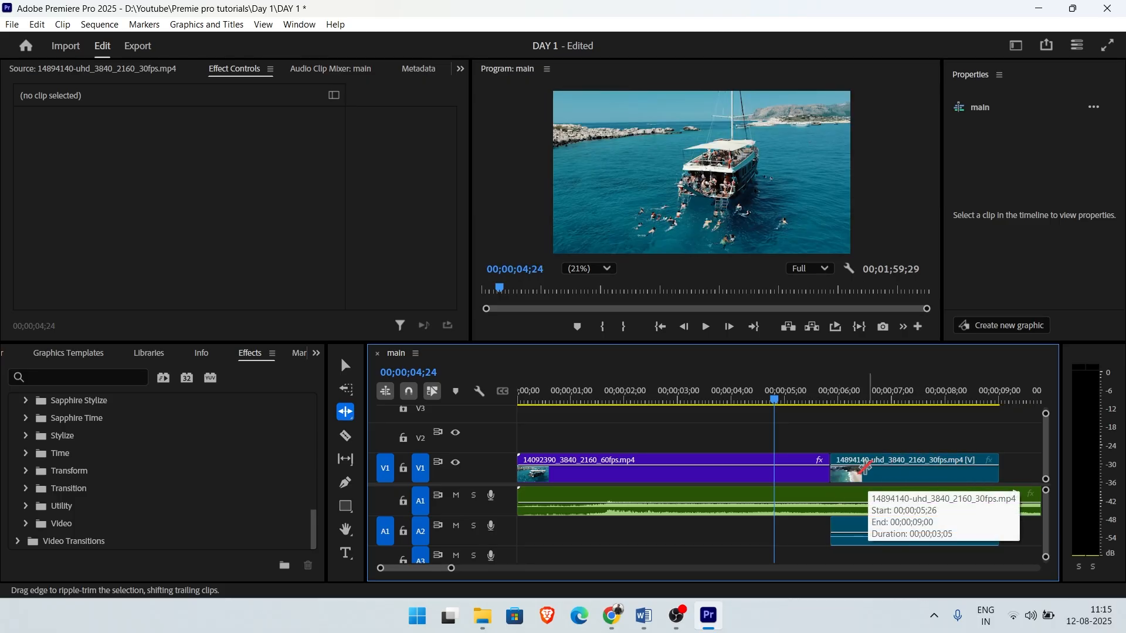
key("ctrl+z")
- Split the yacht clip just before 3 seconds and roll the cut to about 00;00;03;12 with the Rolling Edit tool
left_click(345, 415)
left_click(369, 424)
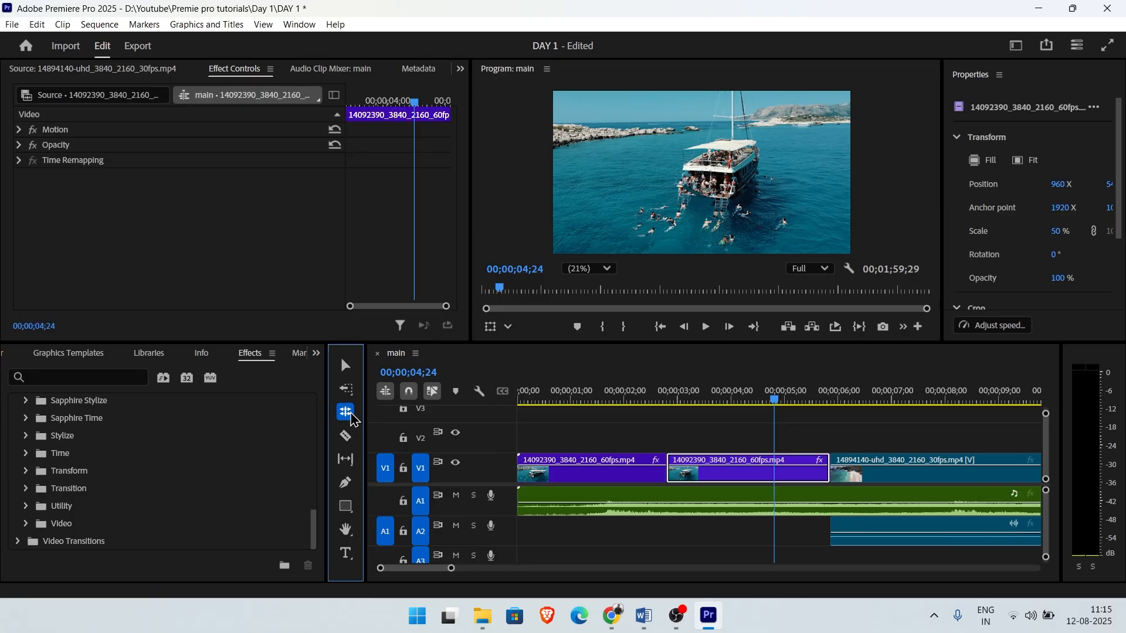
left_click_drag(666, 461, 699, 463)
- Move the second yacht piece up to track V2 and activate the Rate Stretch tool
left_click(346, 412)
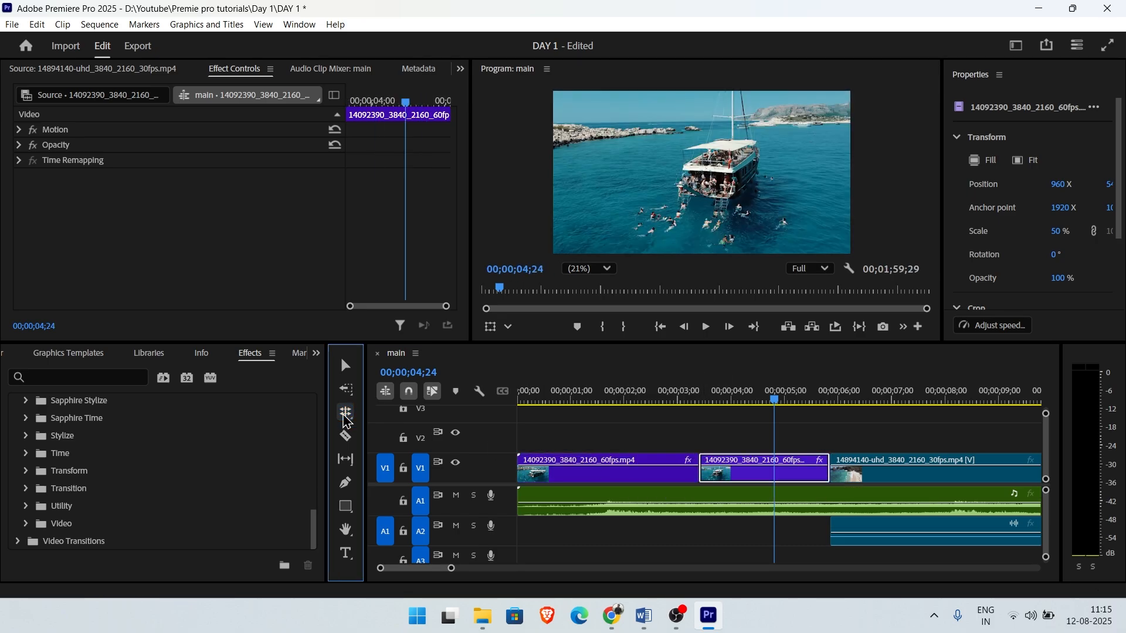
left_click(427, 447)
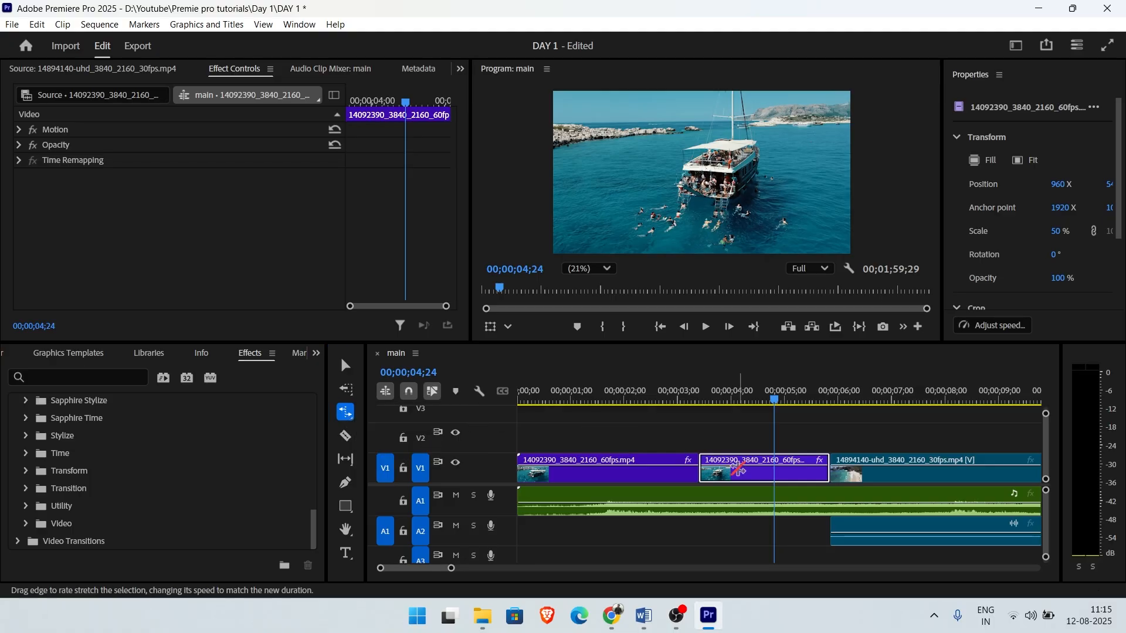
key("v")
left_click_drag(740, 474, 743, 448)
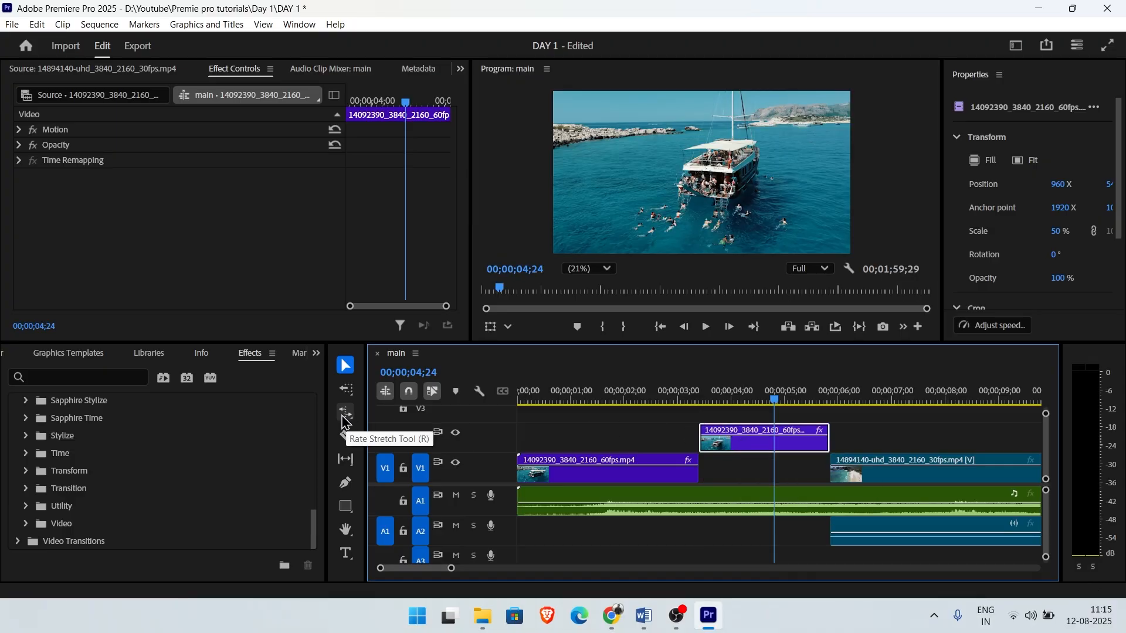
left_click_drag(344, 421, 387, 444)
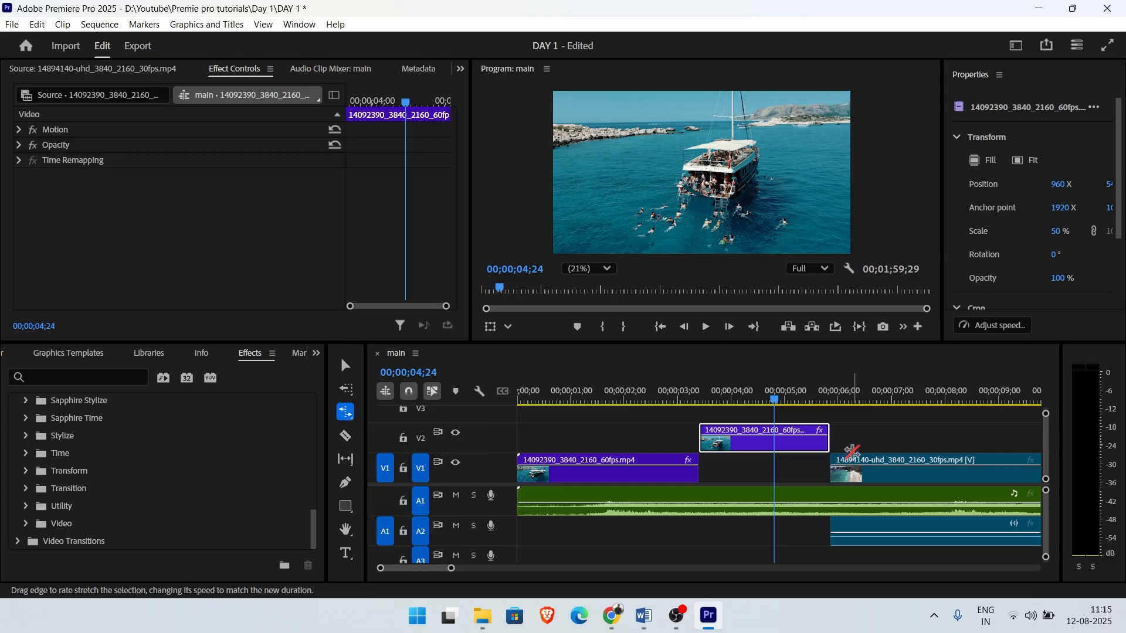
- Rate-stretch the yacht piece on V2 to 54.81% speed by moving its end past the beach clip's start, and play it back
left_click_drag(832, 440, 938, 435)
left_click(888, 439)
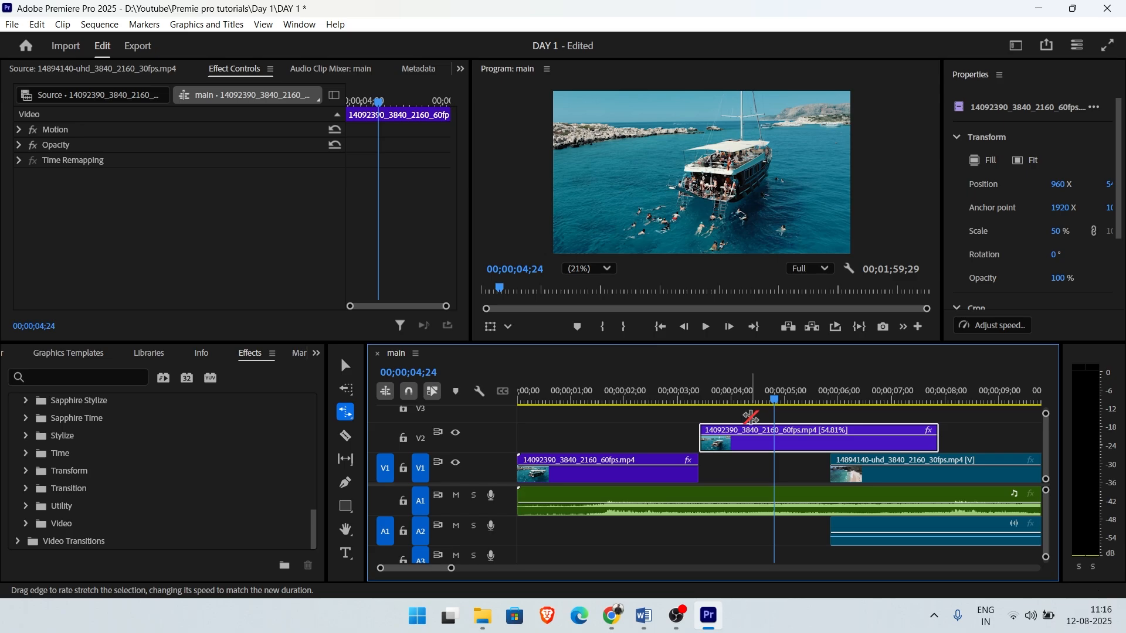
left_click_drag(712, 400, 708, 400)
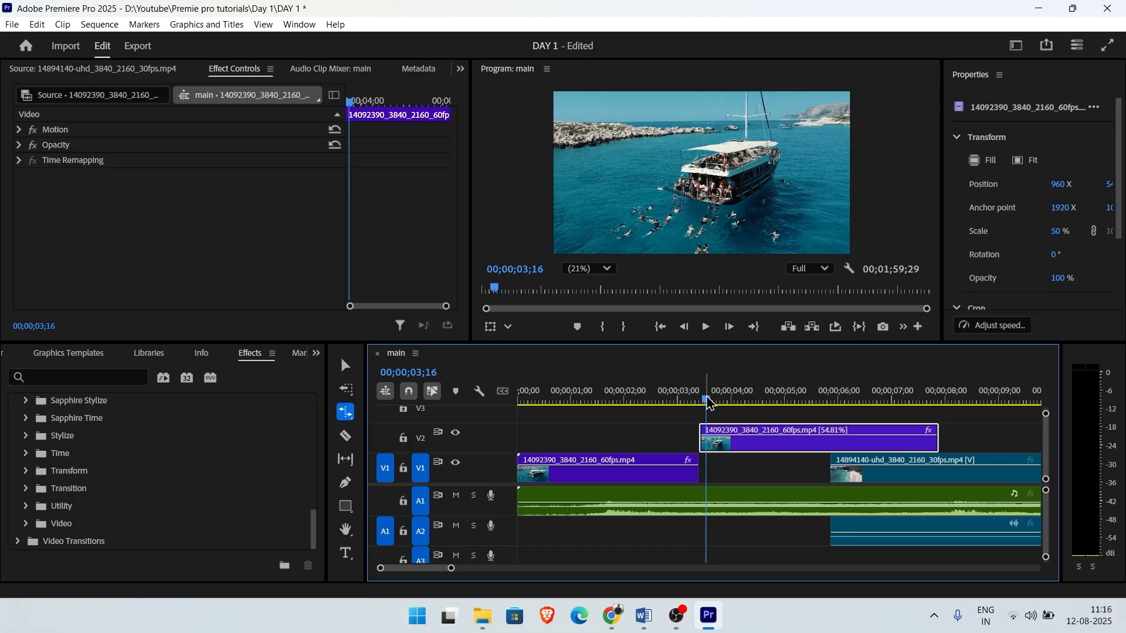
key("space")
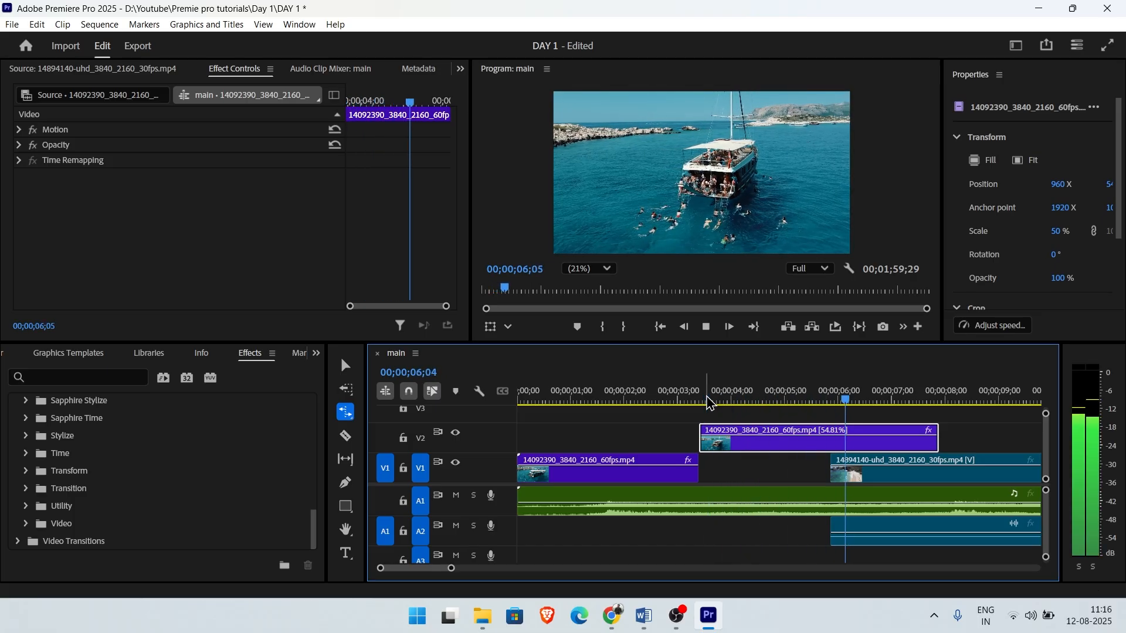
key("space")
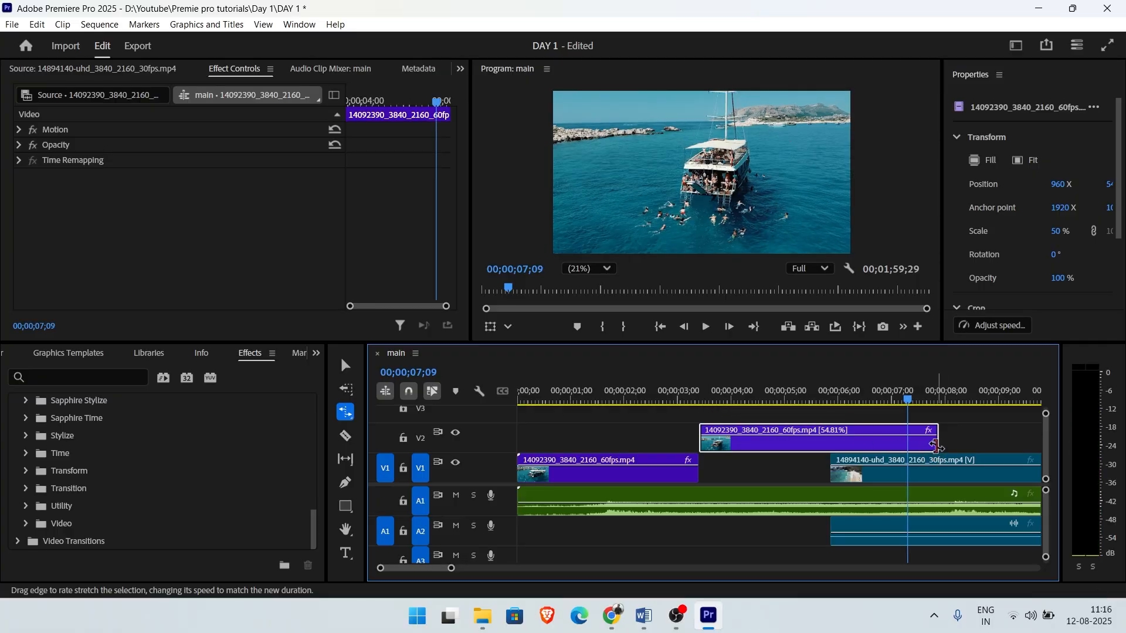
- Shorten the stretched yacht piece on V2 to end at about 00;00;04;18 for faster motion, and play the section
left_click_drag(937, 445, 764, 436)
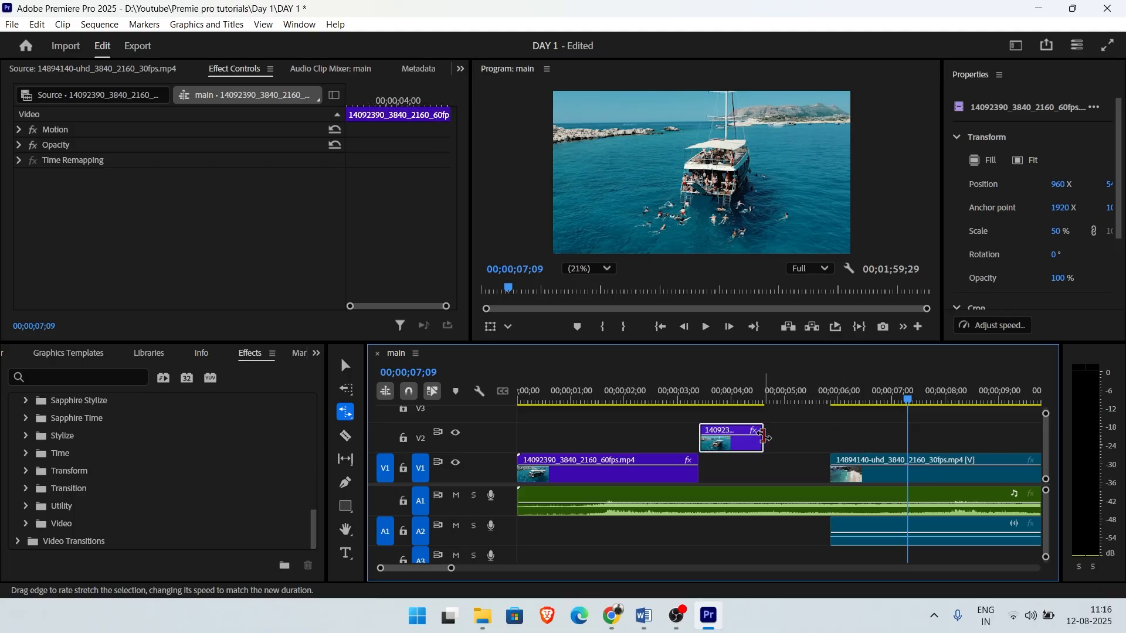
left_click(674, 399)
key("space")
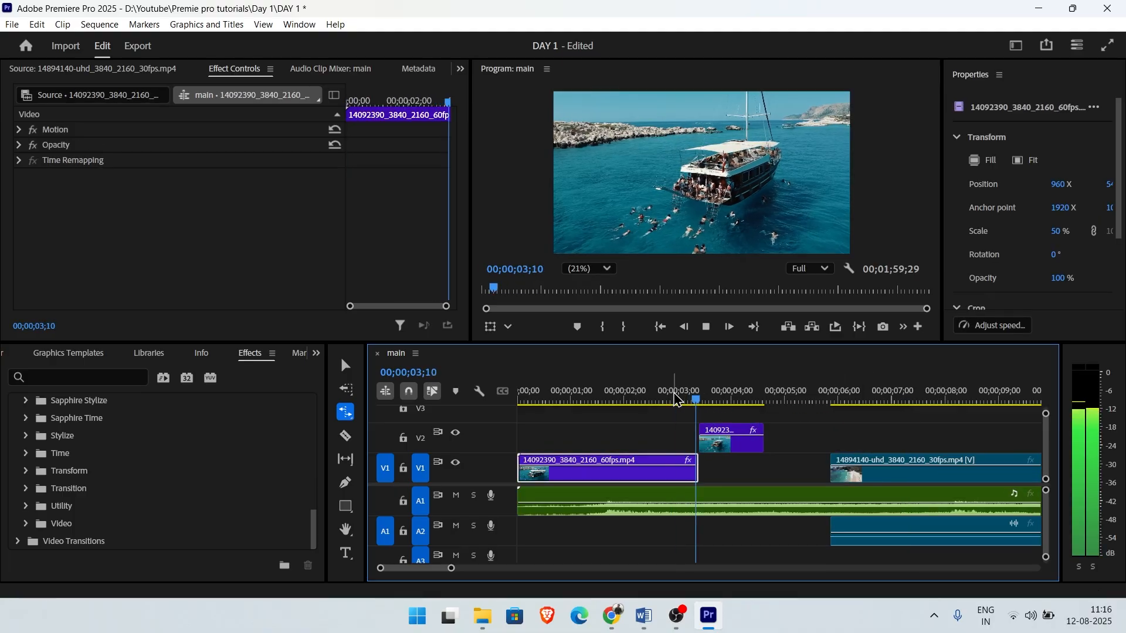
key("space")
left_click(700, 401)
key("space")
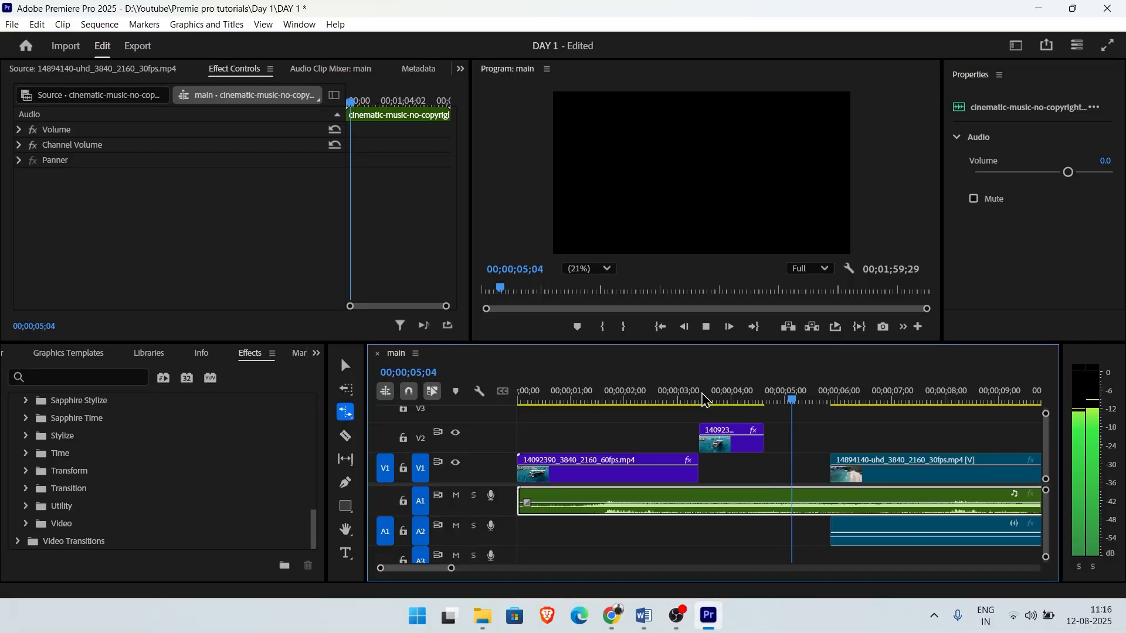
key("space")
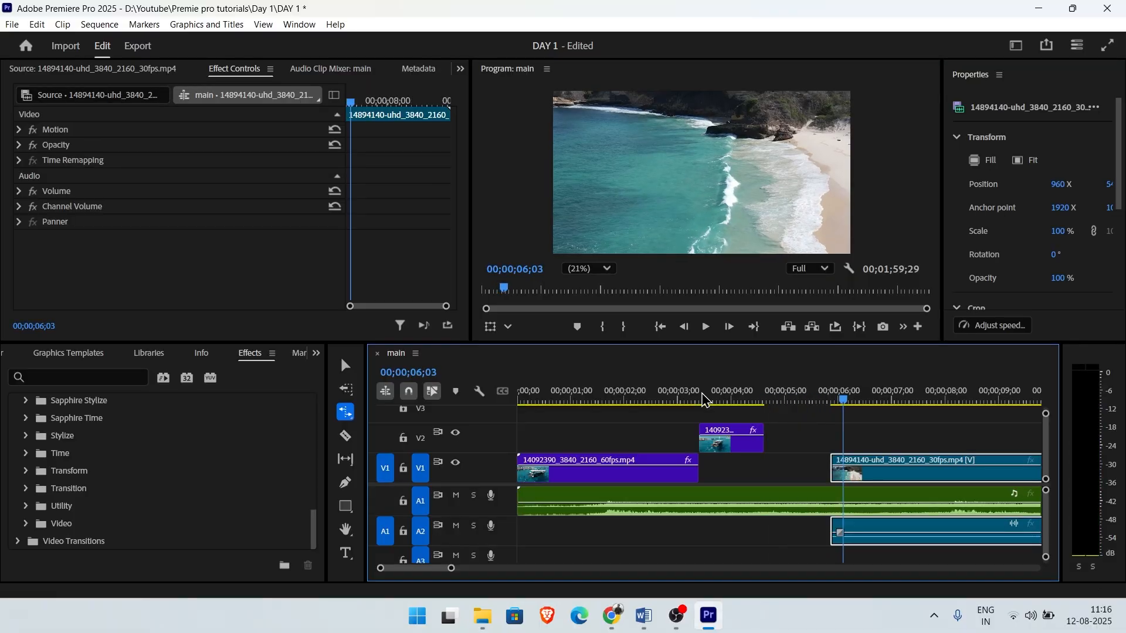
- Undo both rate stretches and the second yacht piece's move to V2
key("ctrl+z")
key("ctrl+z")
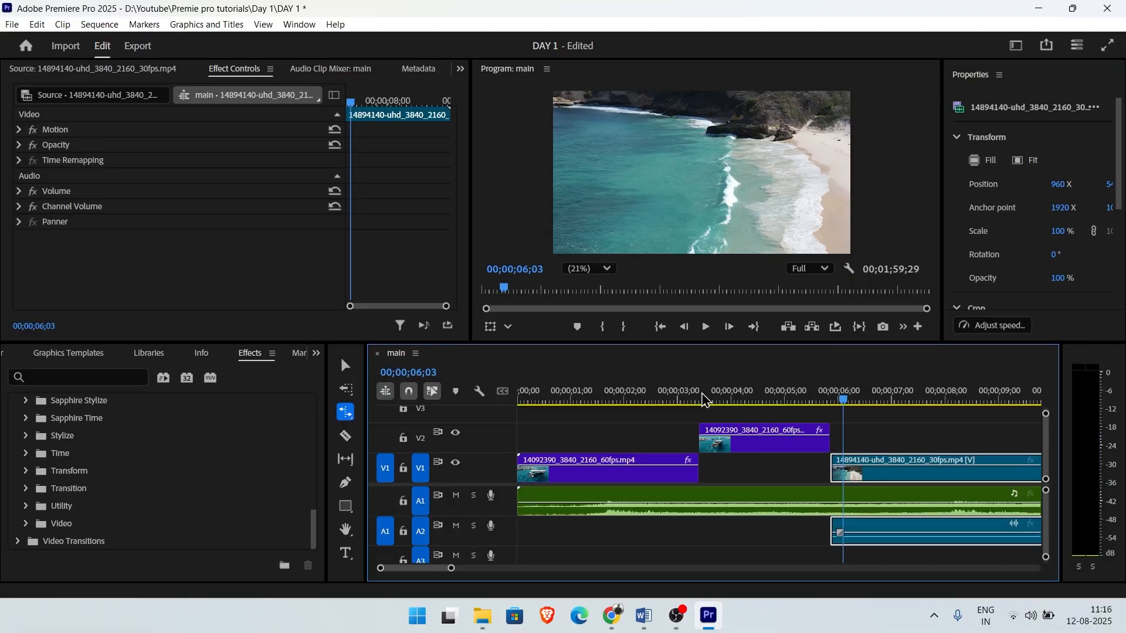
key("ctrl+z")
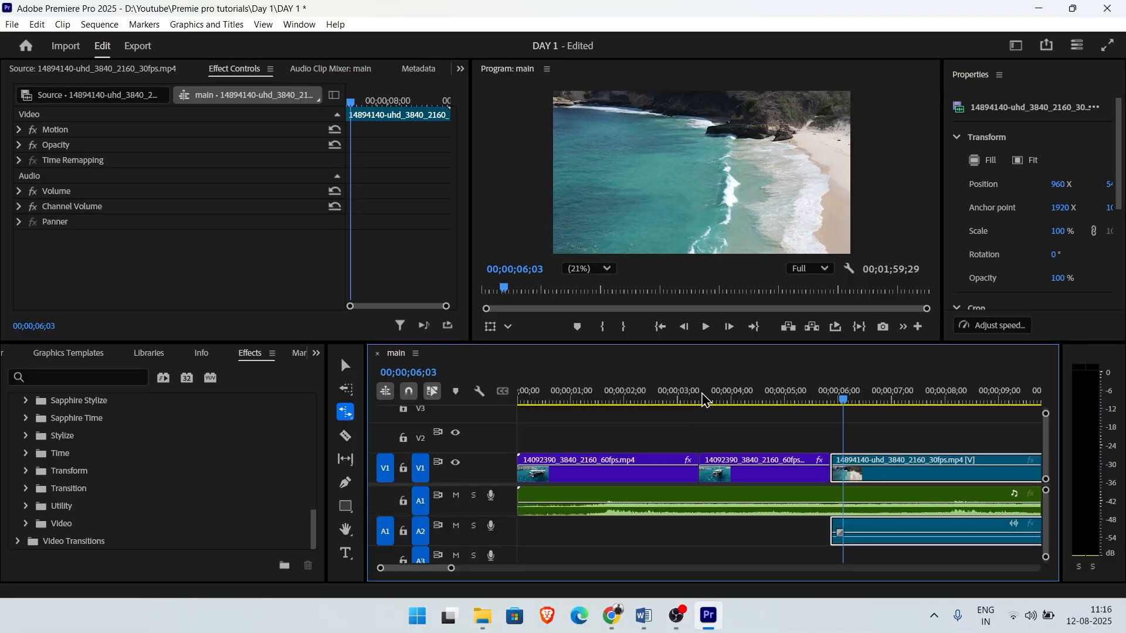
- Place the playhead at 00;00;03;16 and move the second yacht piece straight up to track V2 with the Selection tool
left_click(350, 468)
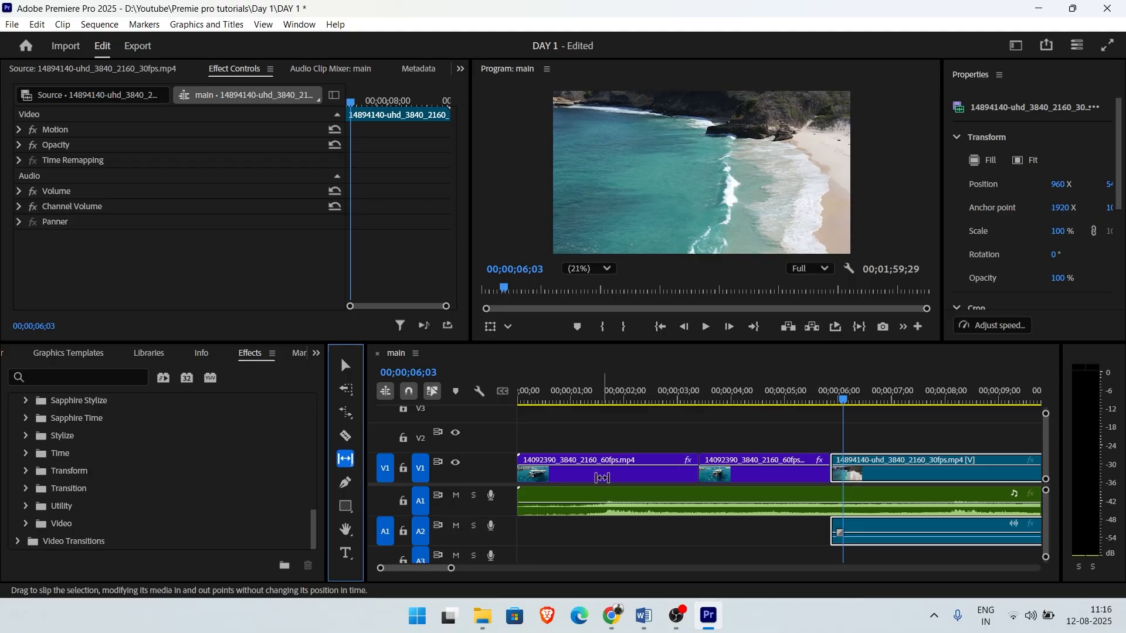
left_click(705, 391)
left_click(774, 466)
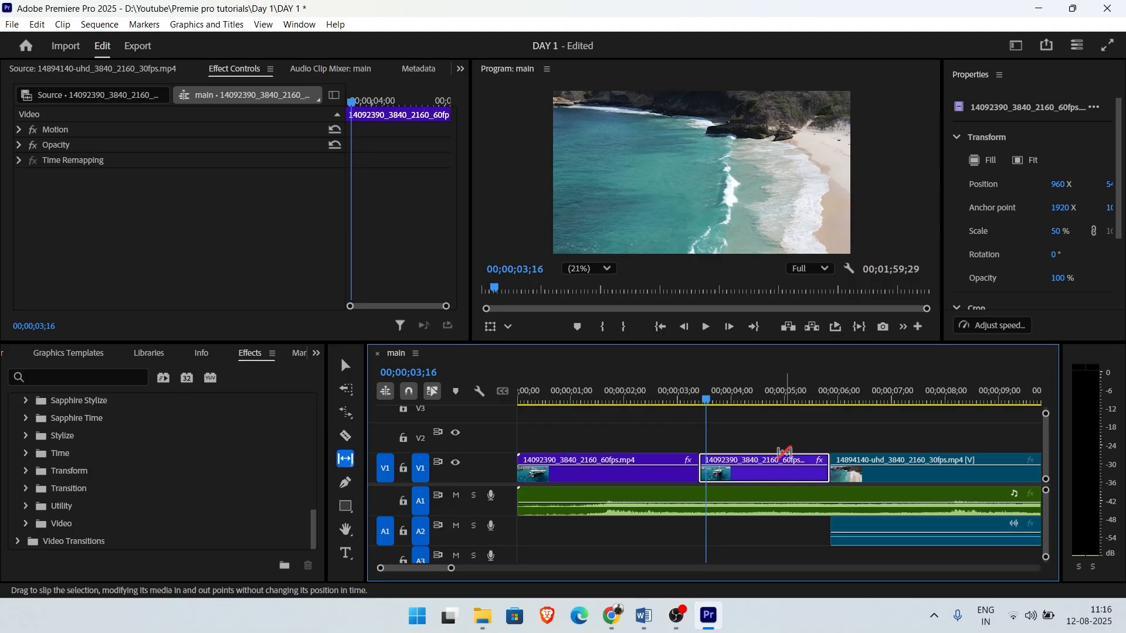
key("v")
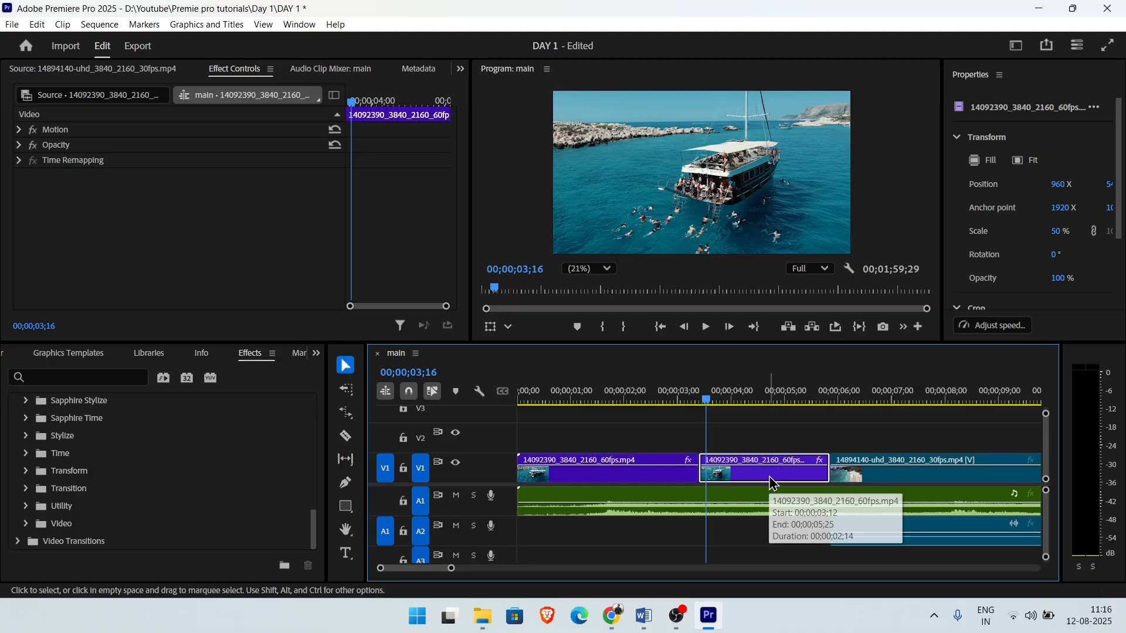
left_click_drag(770, 476, 773, 453)
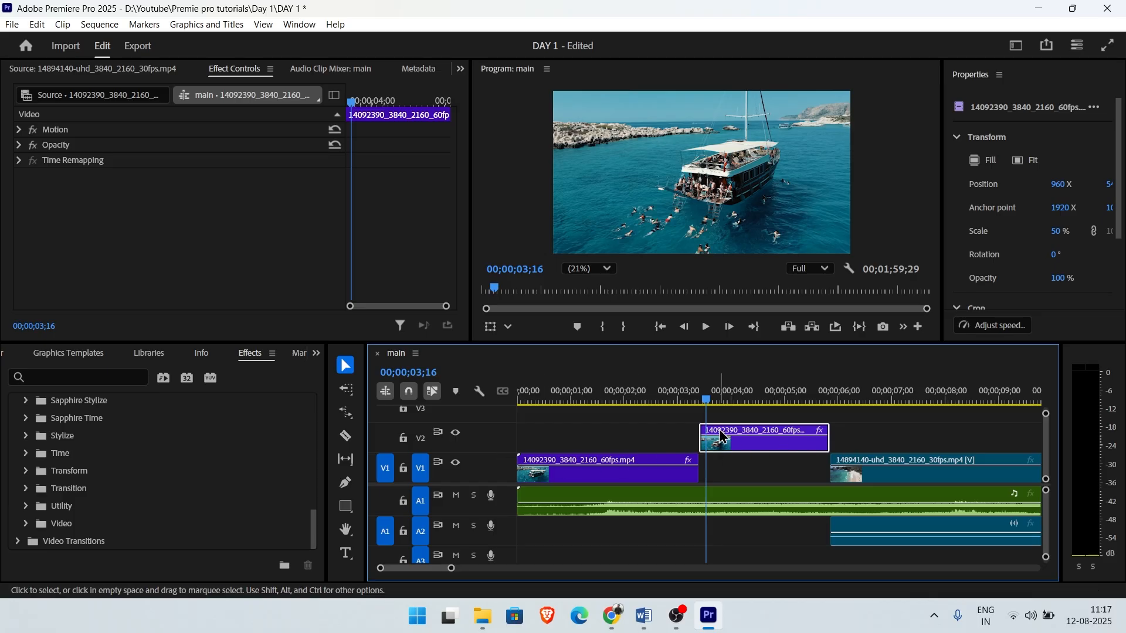
- Slip the V2 yacht piece's footage back and forth with the Slip tool, settling on an earlier part of the source
left_click(346, 458)
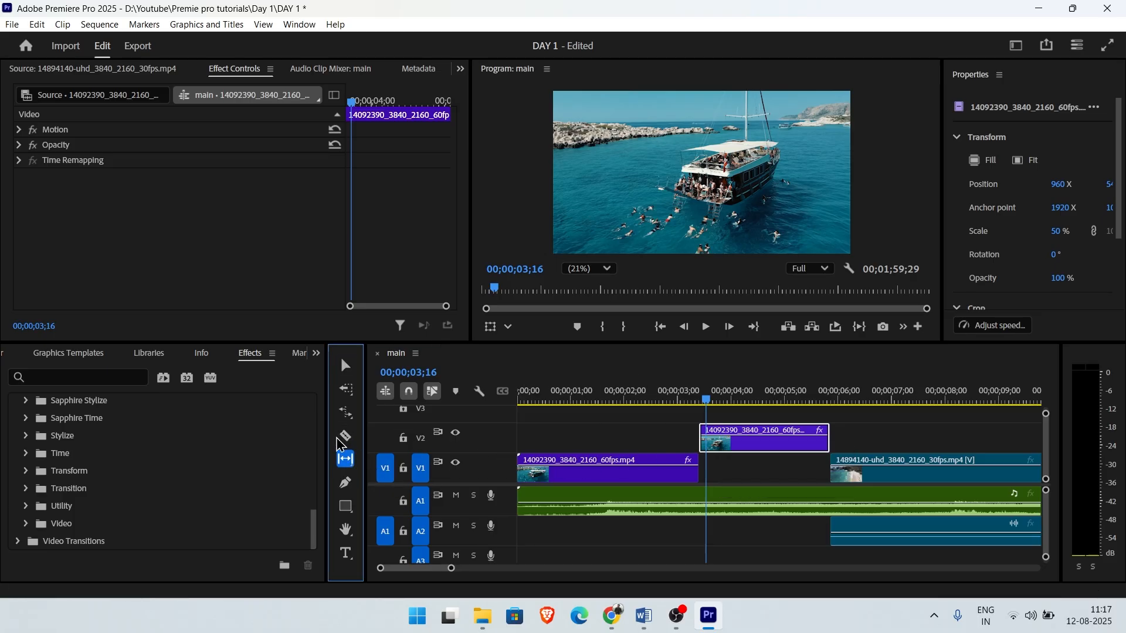
left_click_drag(739, 442, 978, 446)
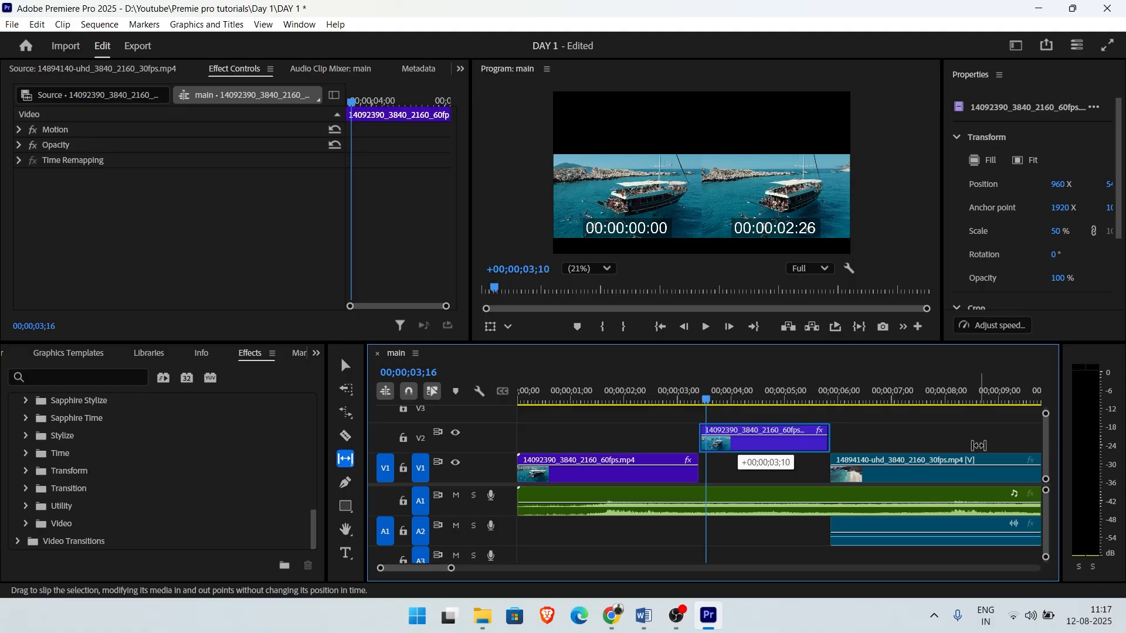
left_click_drag(978, 446, 572, 456)
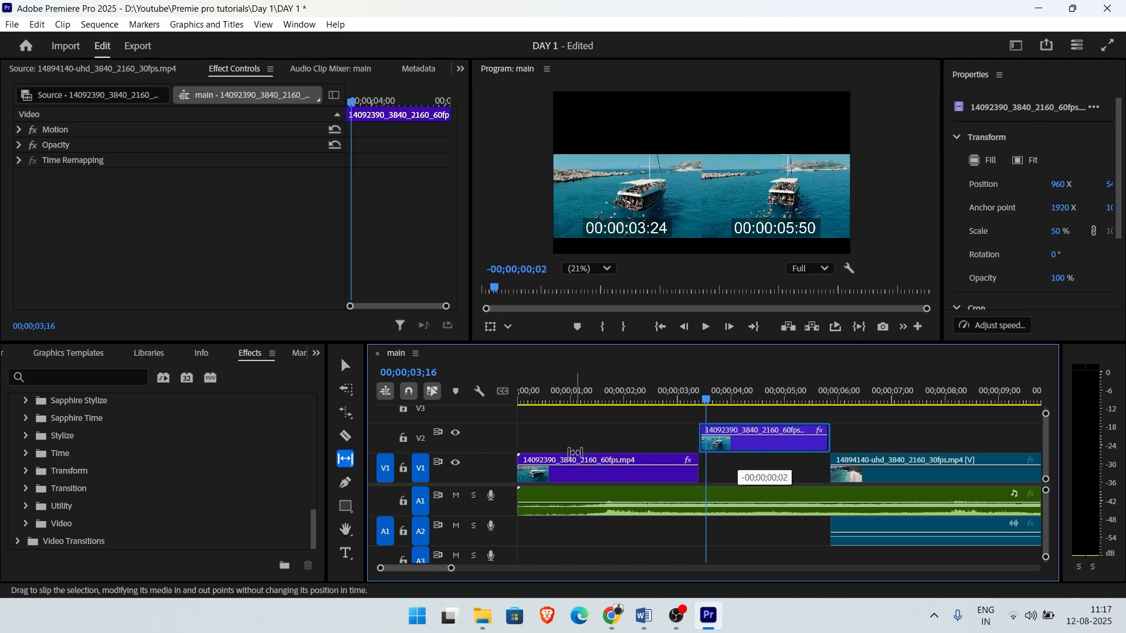
left_click_drag(575, 453, 842, 437)
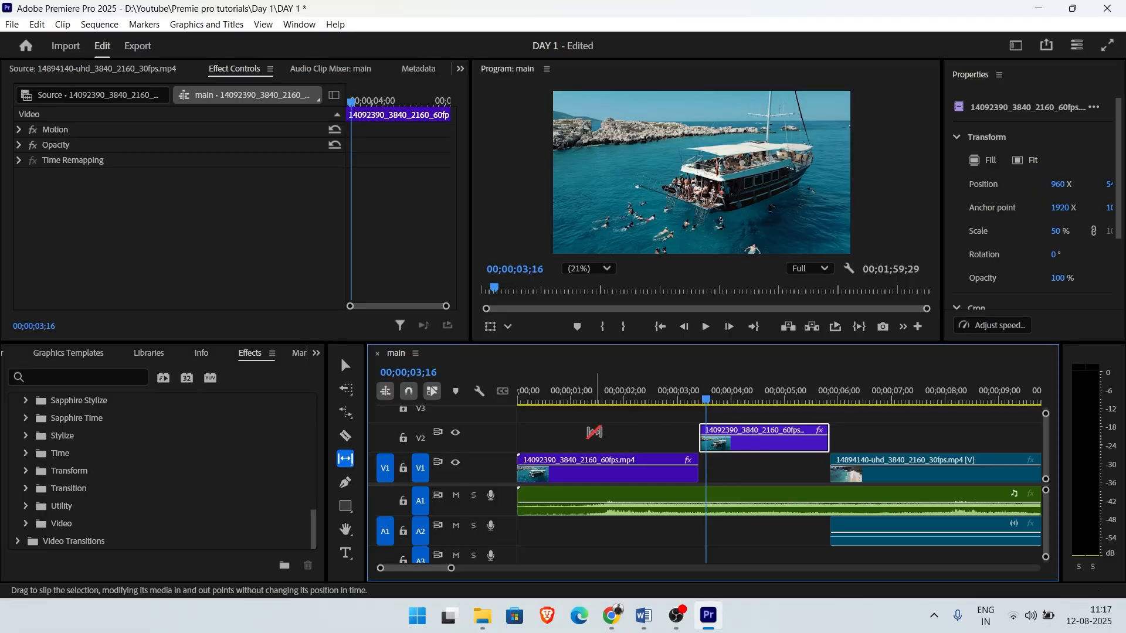
- Slip the V2 yacht piece in both directions again, checking its frames at different playhead positions up to 00;00;04;19
left_click_drag(750, 446, 898, 447)
left_click_drag(708, 395, 782, 408)
left_click_drag(774, 446, 459, 453)
mouse_move(783, 401)
left_mouse_down()
mouse_move(674, 401)
mouse_move(657, 387)
mouse_move(779, 401)
left_mouse_up()
left_click_drag(737, 444, 807, 447)
mouse_move(780, 400)
left_mouse_down()
mouse_move(717, 393)
mouse_move(765, 400)
left_mouse_up()
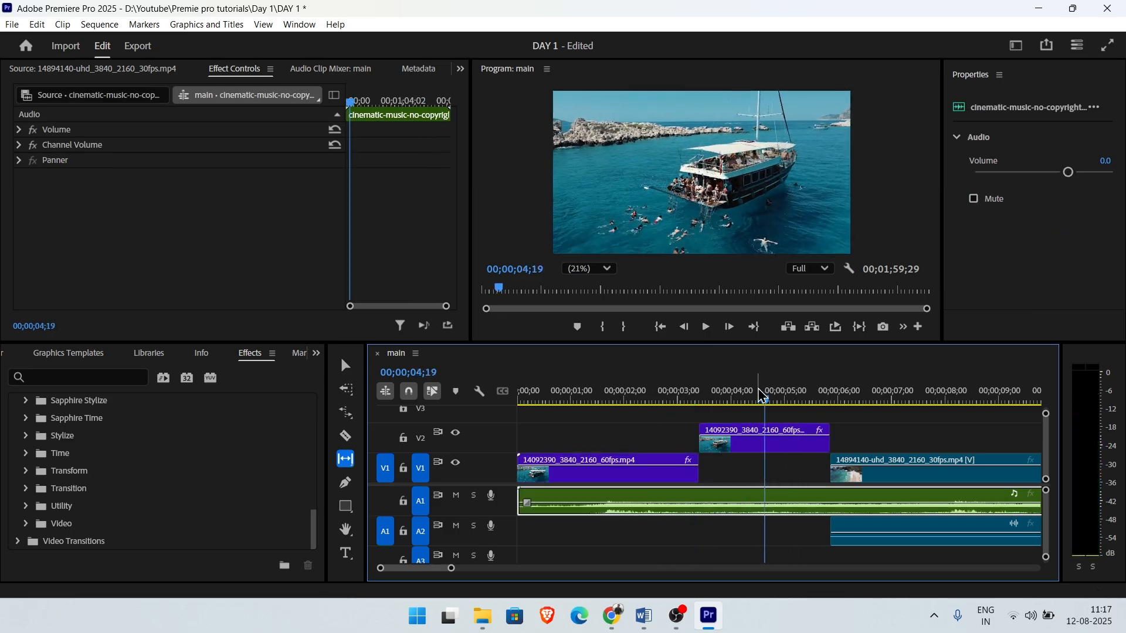
- Slip the V2 yacht piece's in and out points once more and check its frames at 00;00;04;02 and 00;00;04;29
left_click_drag(741, 444, 679, 442)
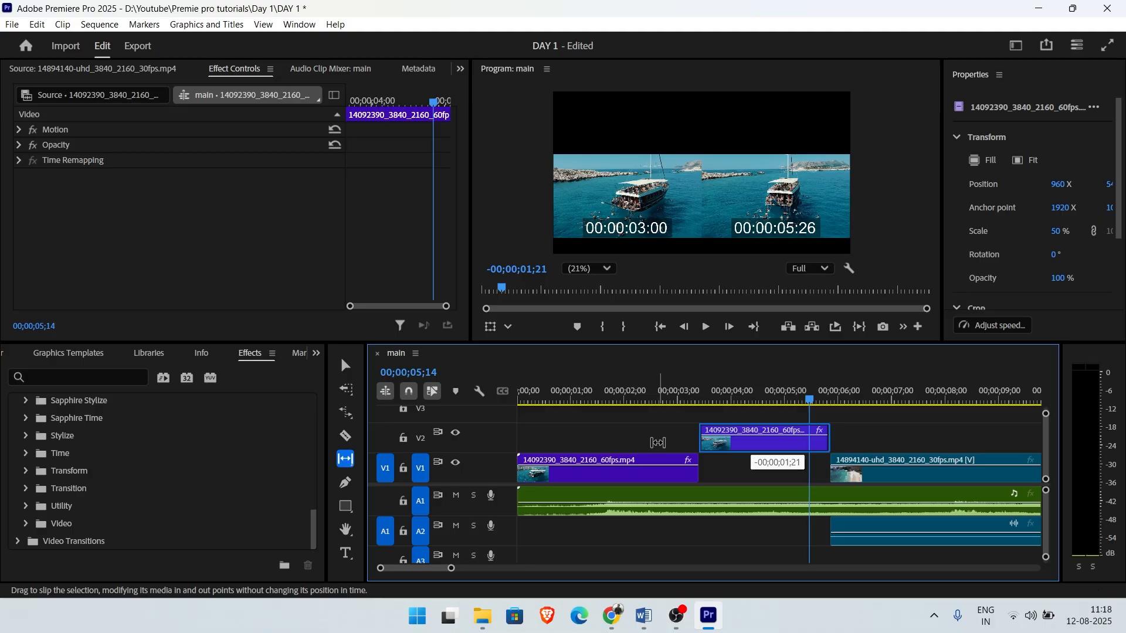
left_click_drag(659, 442, 737, 432)
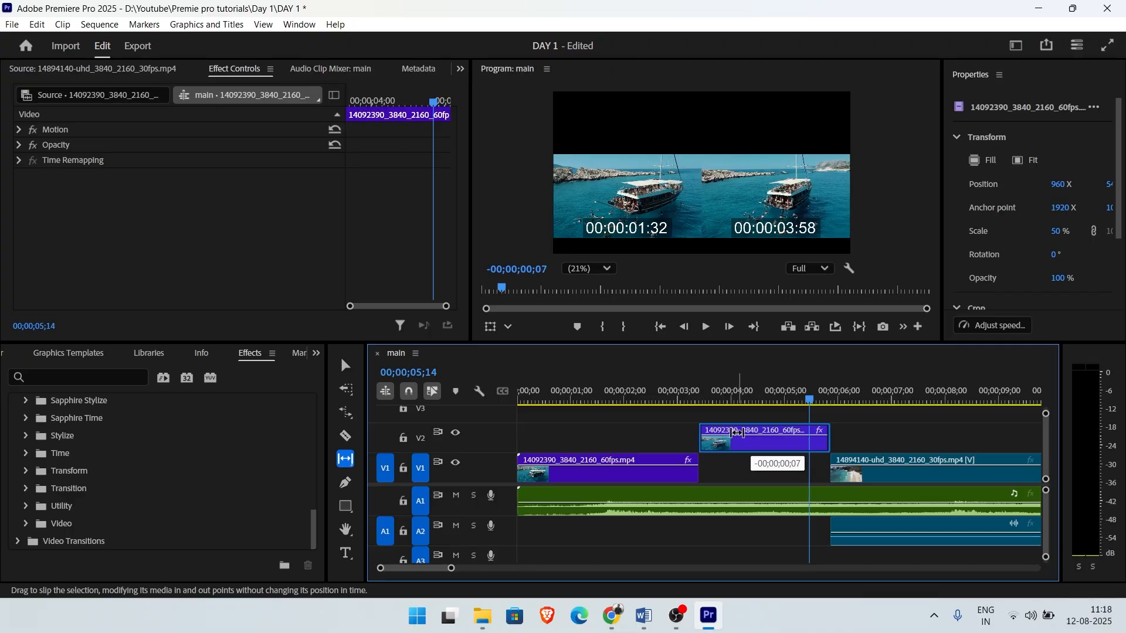
left_click_drag(738, 433, 793, 425)
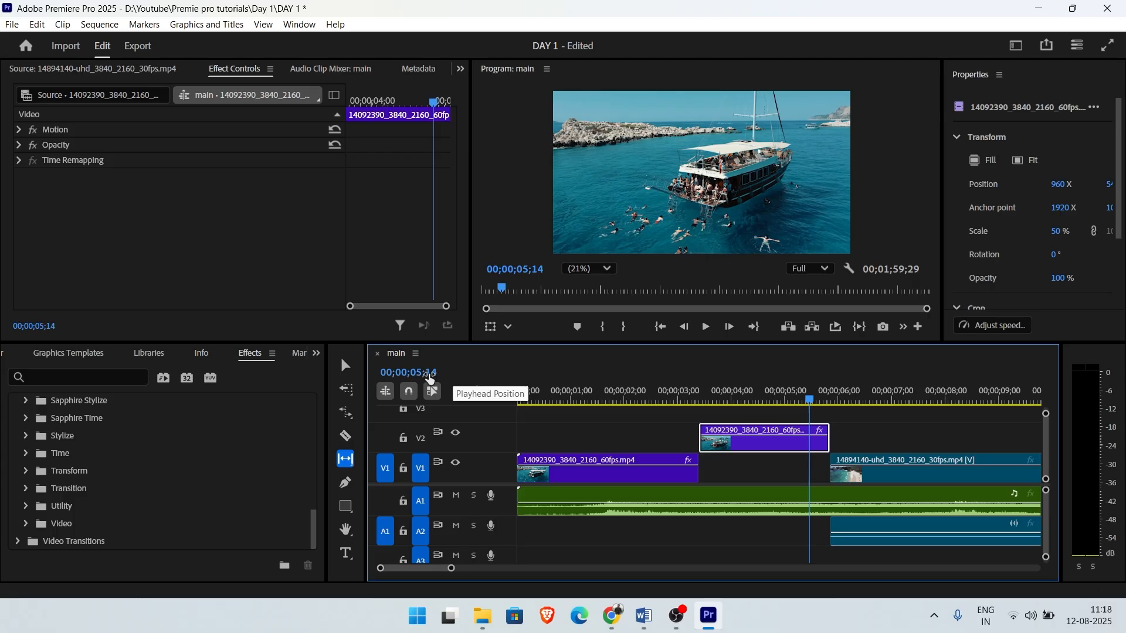
left_click(736, 400)
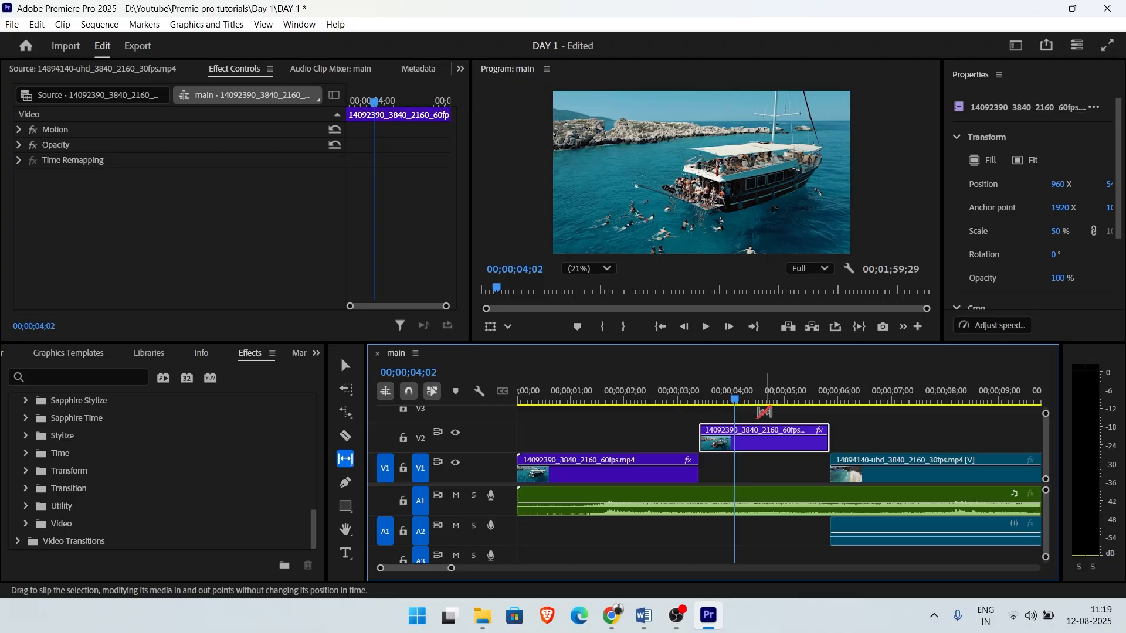
left_click(784, 401)
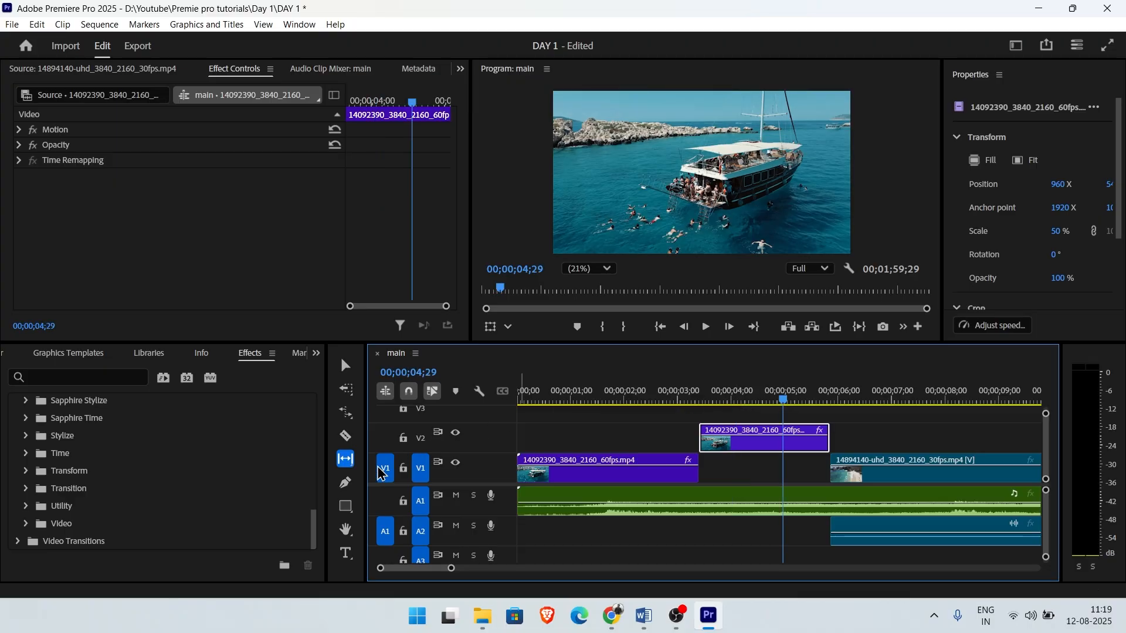
- Draw a rounded, filled freeform shape with the Pen tool over most of the yacht frame, mixing curved and straight points
left_click(344, 489)
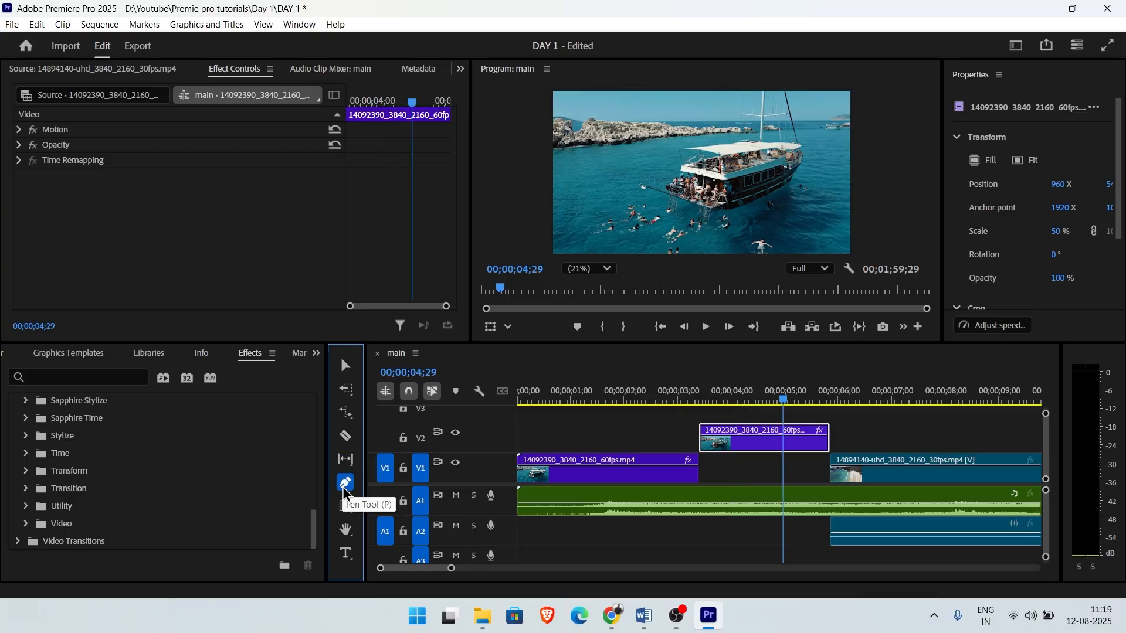
left_click(581, 108)
left_click_drag(582, 211, 583, 234)
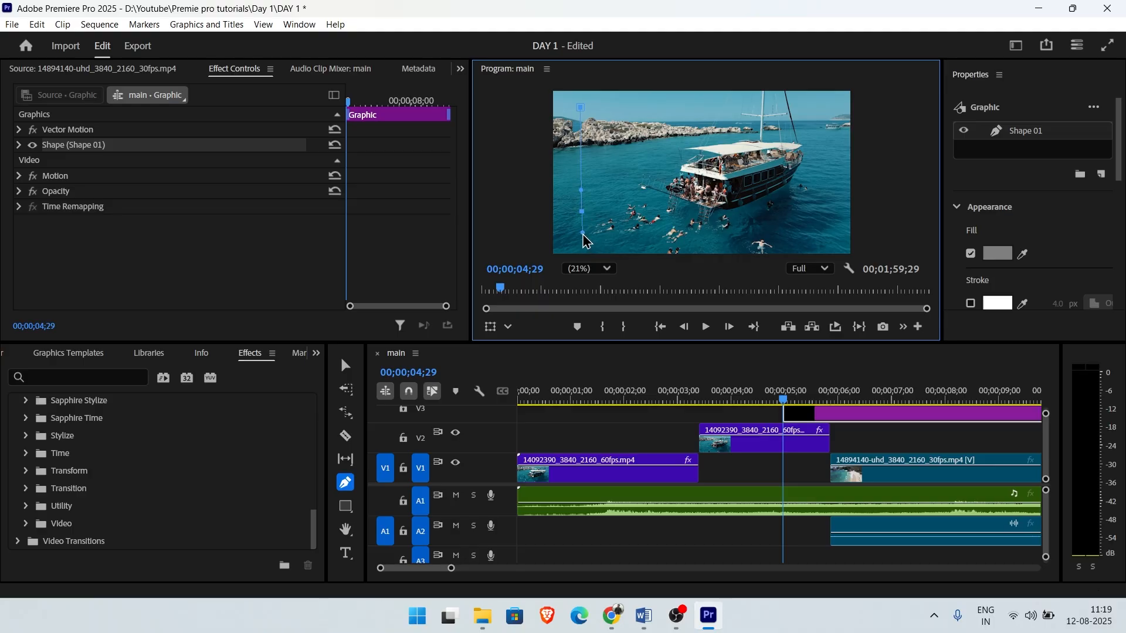
left_click_drag(583, 235, 628, 251)
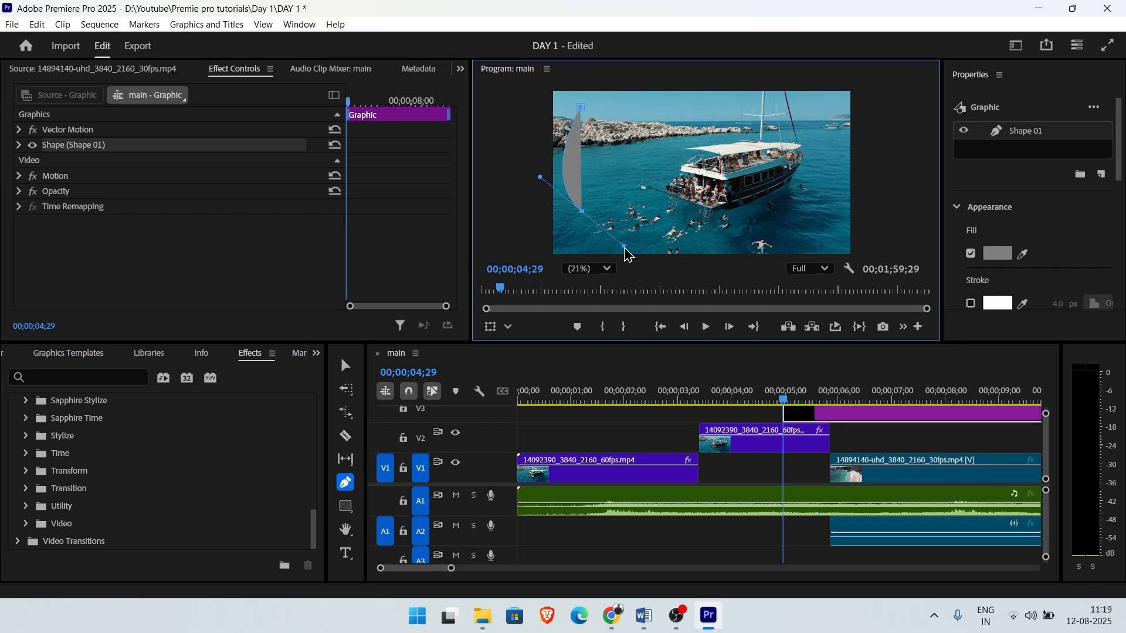
left_click(712, 241)
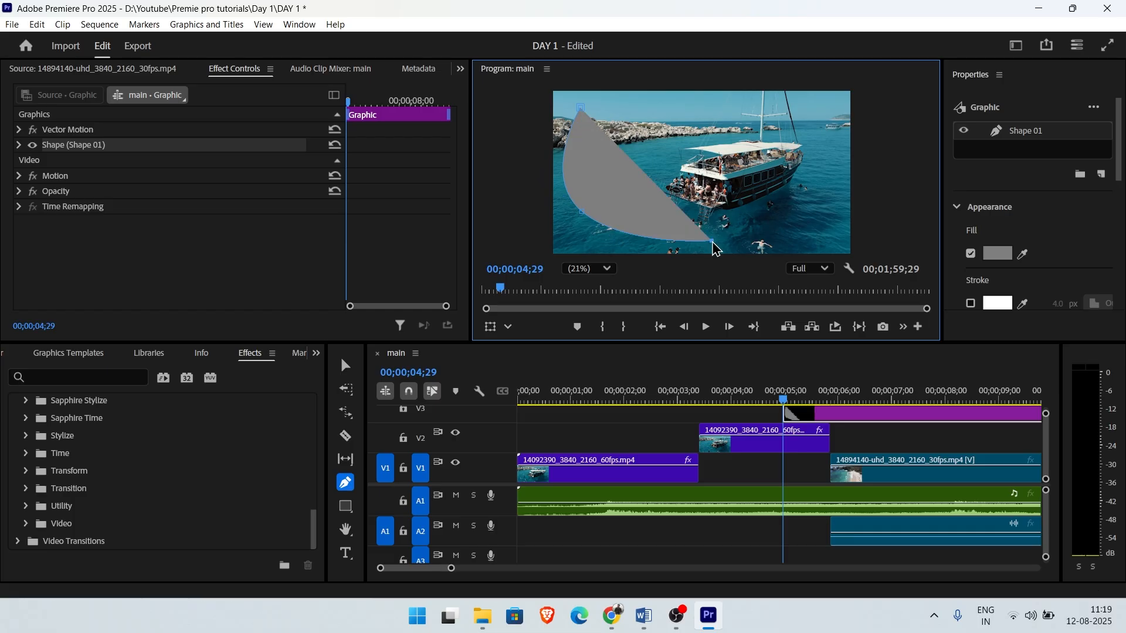
left_click(789, 178)
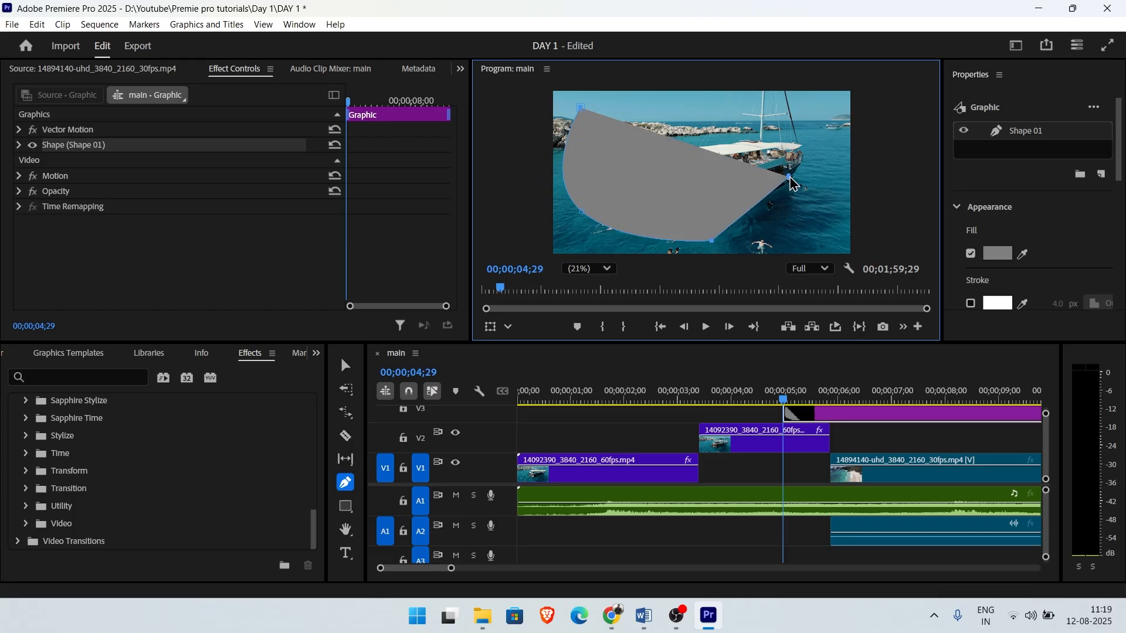
left_click_drag(791, 168, 790, 119)
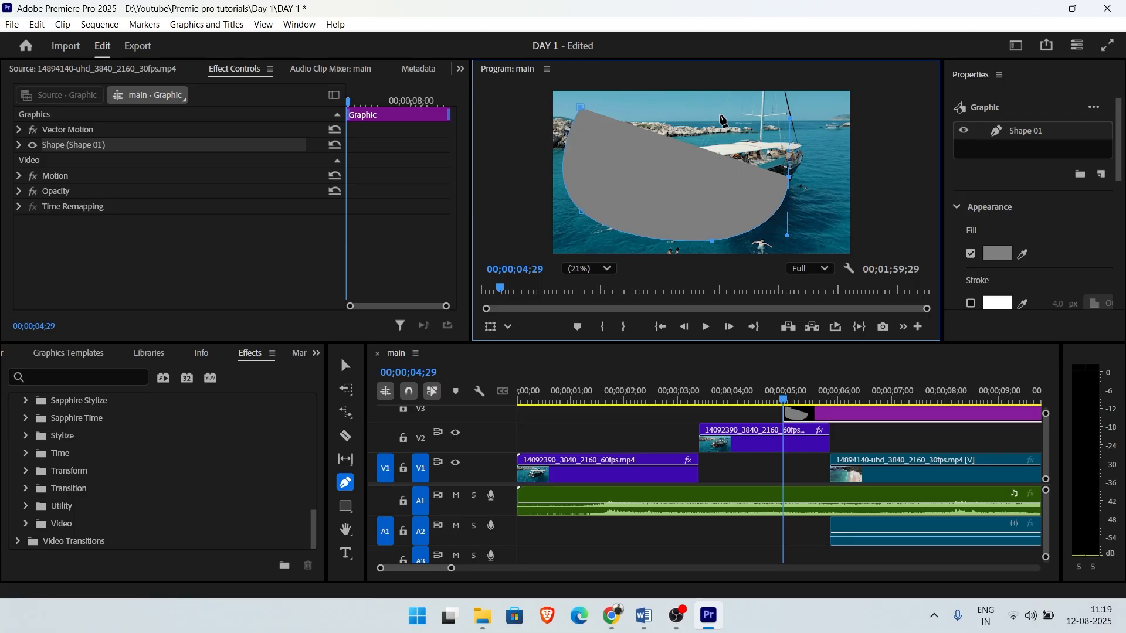
left_click(721, 115)
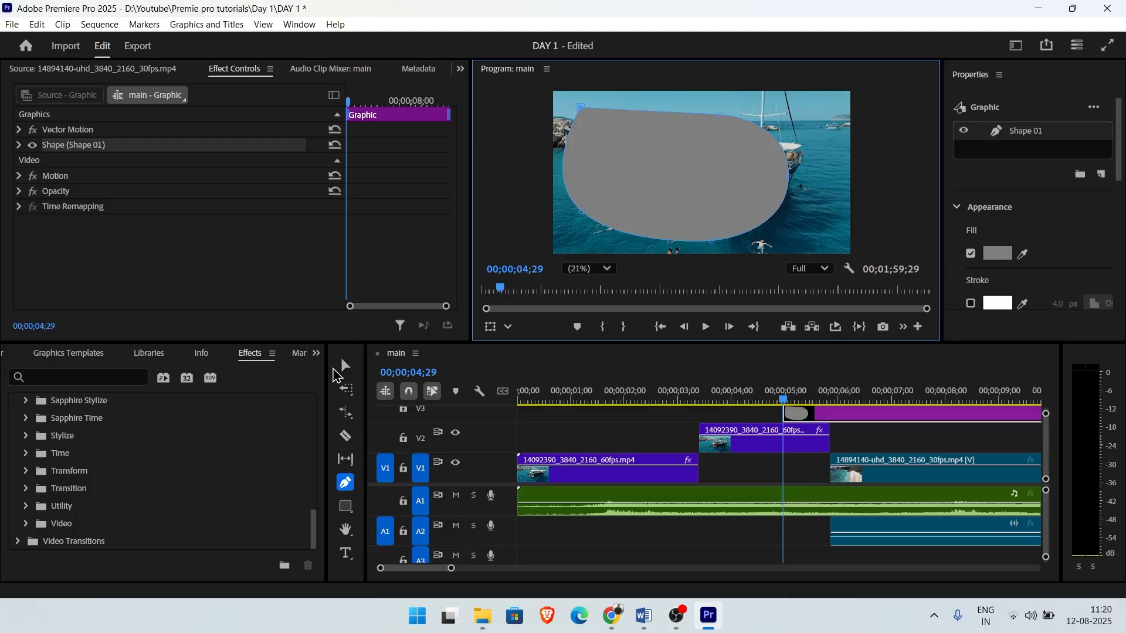
- Scale the pen-drawn shape down and reposition it over the yacht with the Selection tool
left_click(345, 365)
left_click_drag(674, 170, 708, 175)
left_click_drag(596, 110, 642, 160)
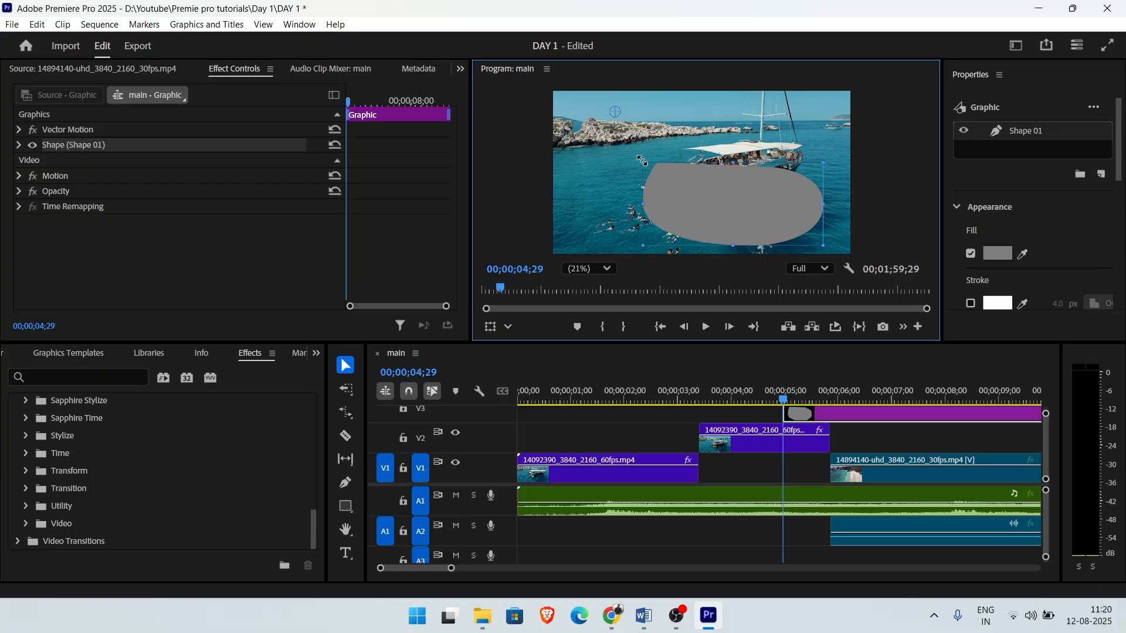
left_click_drag(730, 236, 708, 177)
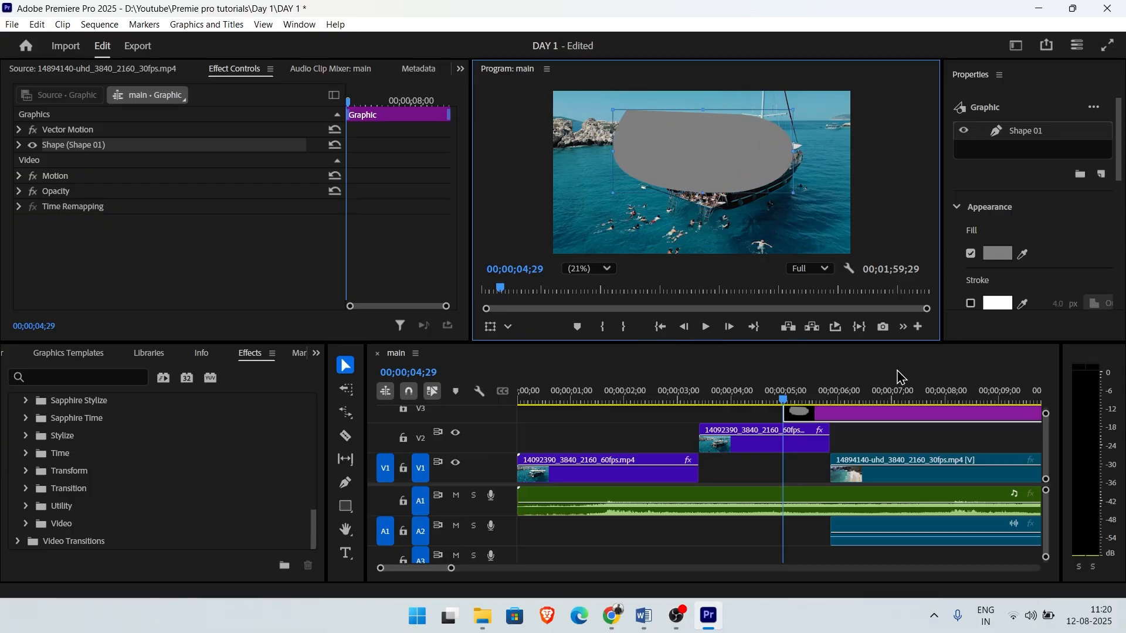
- Delete the pen shape's graphic clip from track V3
left_click(855, 422)
scroll(1052, 445, "up", 2)
scroll(1053, 447, "down", 2)
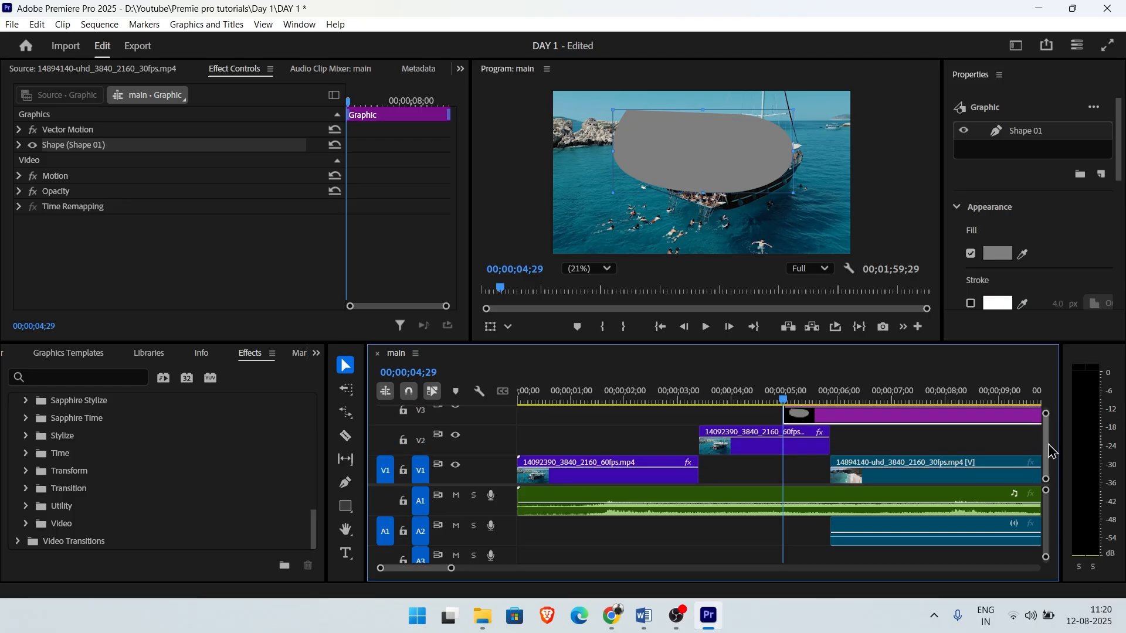
key("Delete")
- Try drawing a rectangle over the middle of the yacht frame with the Rectangle tool, and delete it
left_click(345, 505)
mouse_move(627, 127)
left_mouse_down()
mouse_move(698, 235)
mouse_move(733, 237)
left_mouse_up()
key("Delete")
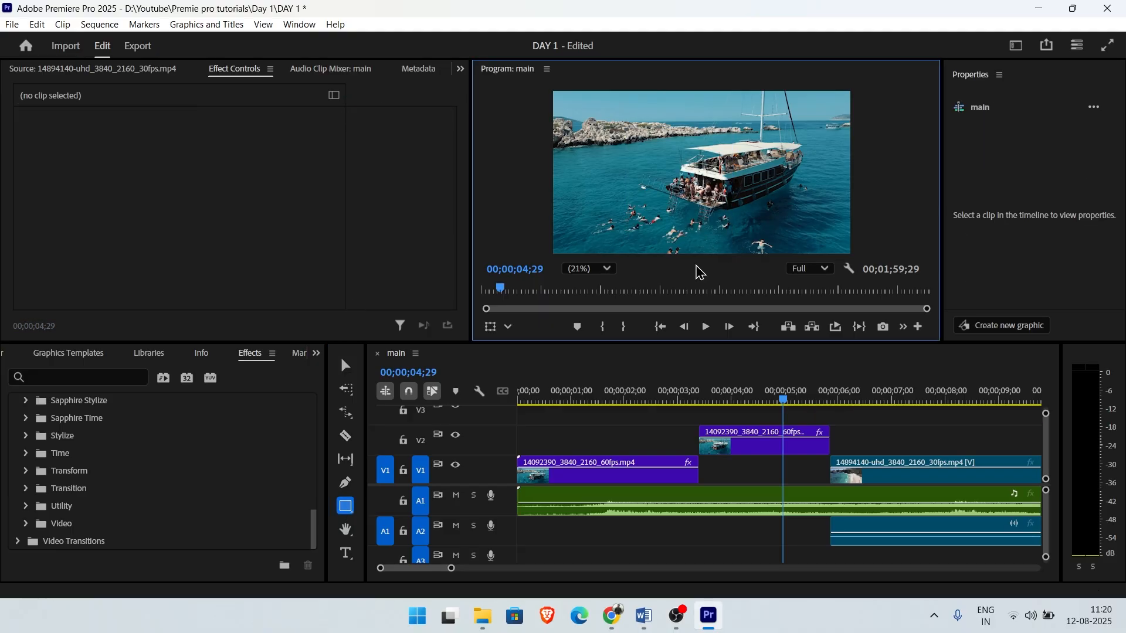
- Draw a circle over the middle of the yacht frame with the Ellipse tool
left_click(346, 506)
left_click(411, 521)
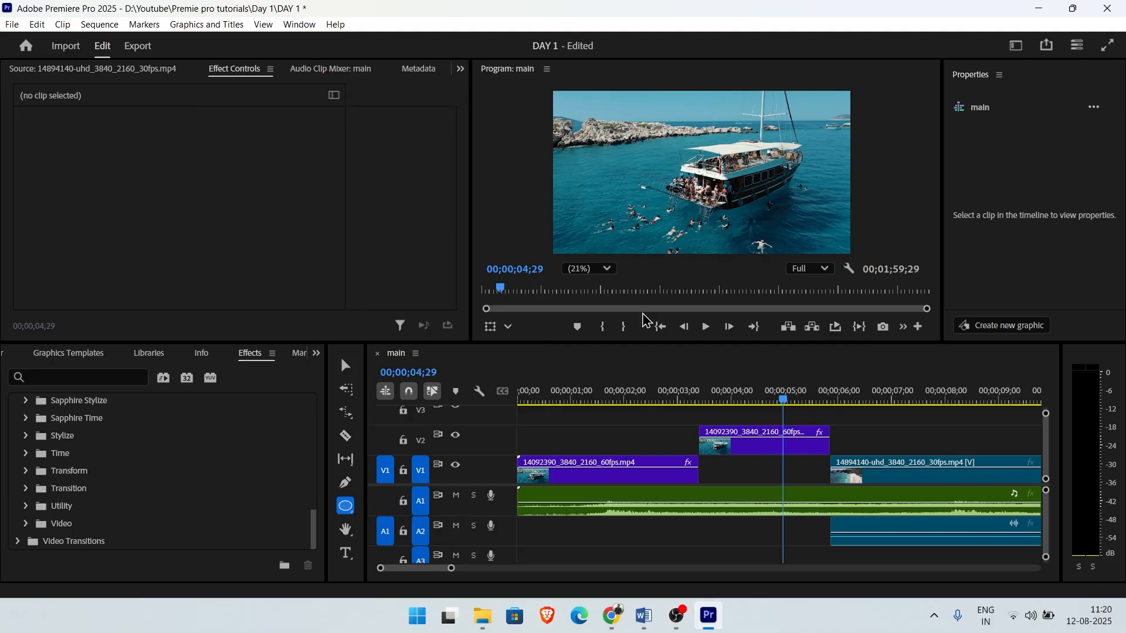
left_click_drag(631, 141, 714, 225)
mouse_move(704, 178)
left_mouse_down()
mouse_move(730, 194)
mouse_move(717, 185)
left_mouse_up()
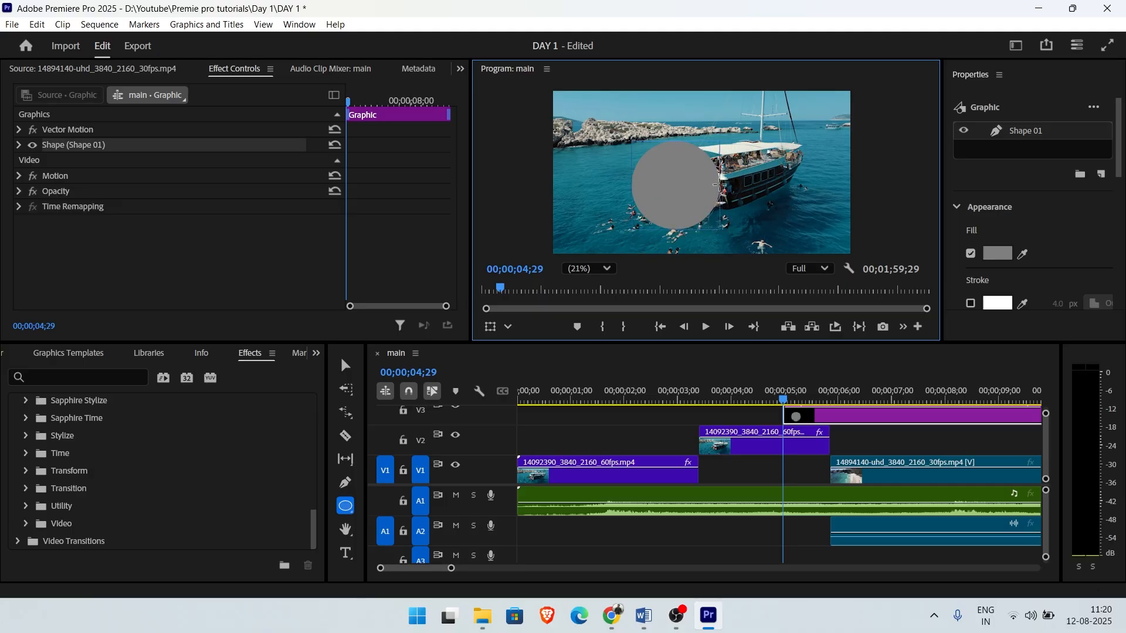
- Try adding a square with the Rectangle tool and a triangle with the Polygon tool around the circle, and delete the shapes' graphic clip
left_click(349, 514)
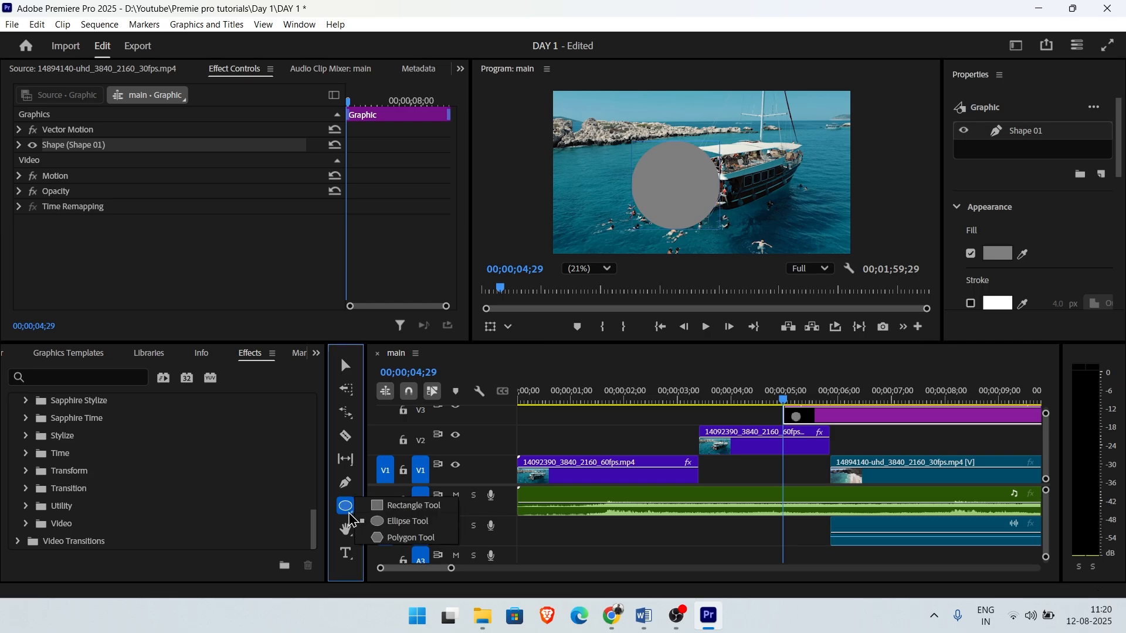
left_click(410, 505)
mouse_move(564, 127)
left_mouse_down()
mouse_move(658, 187)
mouse_move(721, 196)
mouse_move(658, 226)
mouse_move(680, 234)
mouse_move(655, 194)
left_mouse_up()
left_click(346, 519)
left_click_drag(346, 519, 411, 535)
mouse_move(750, 128)
left_mouse_down()
mouse_move(802, 185)
mouse_move(855, 187)
mouse_move(781, 246)
mouse_move(811, 172)
mouse_move(796, 187)
mouse_move(829, 238)
mouse_move(798, 211)
left_mouse_up()
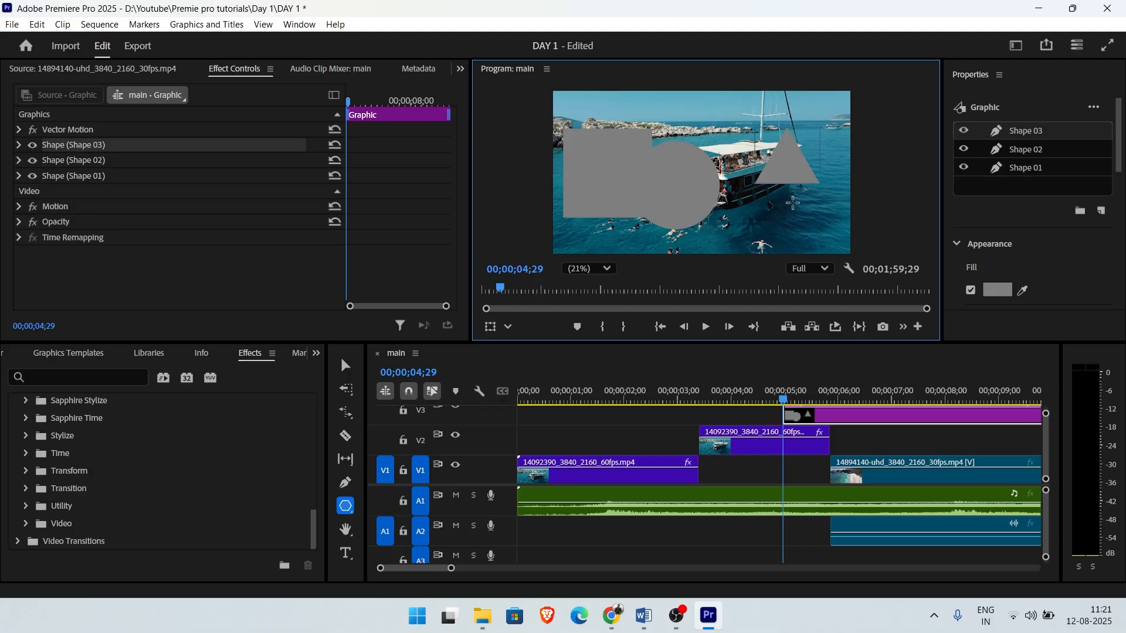
left_click(856, 420)
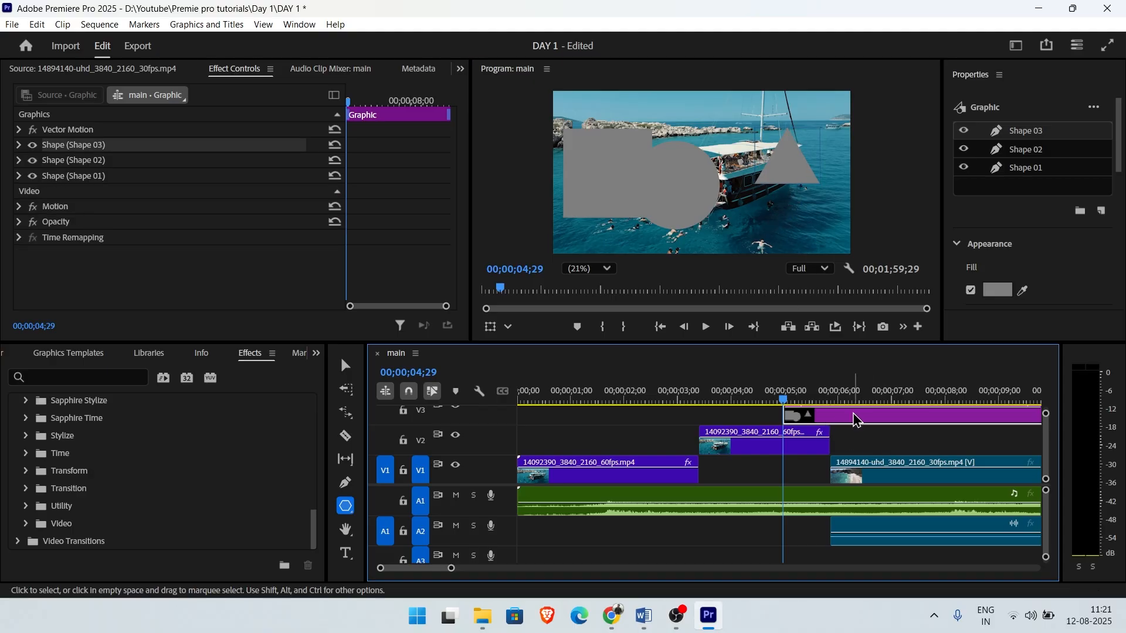
key("Delete")
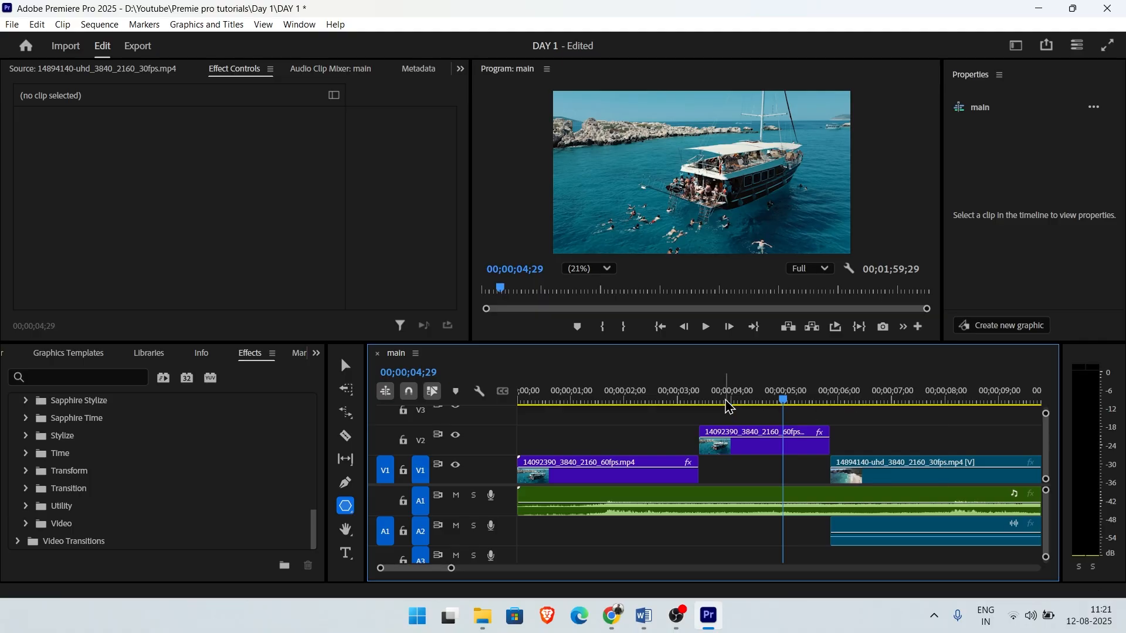
- Pan the yacht frame in the Program monitor with the Hand tool and magnify it to 400% with the Zoom tool
left_click(346, 530)
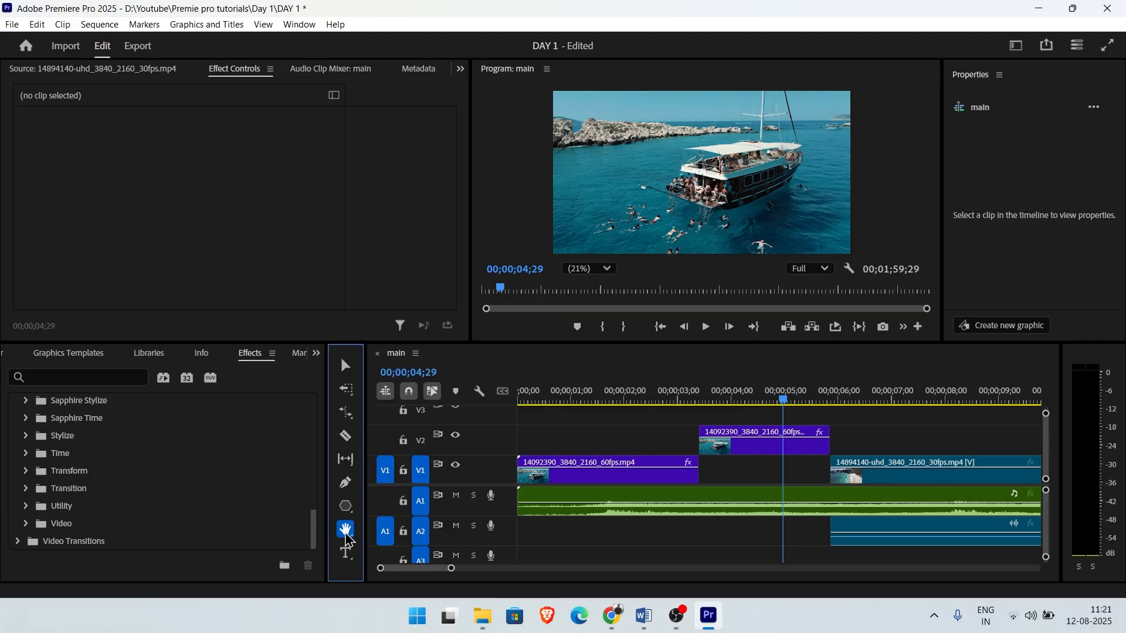
left_click_drag(622, 210, 672, 187)
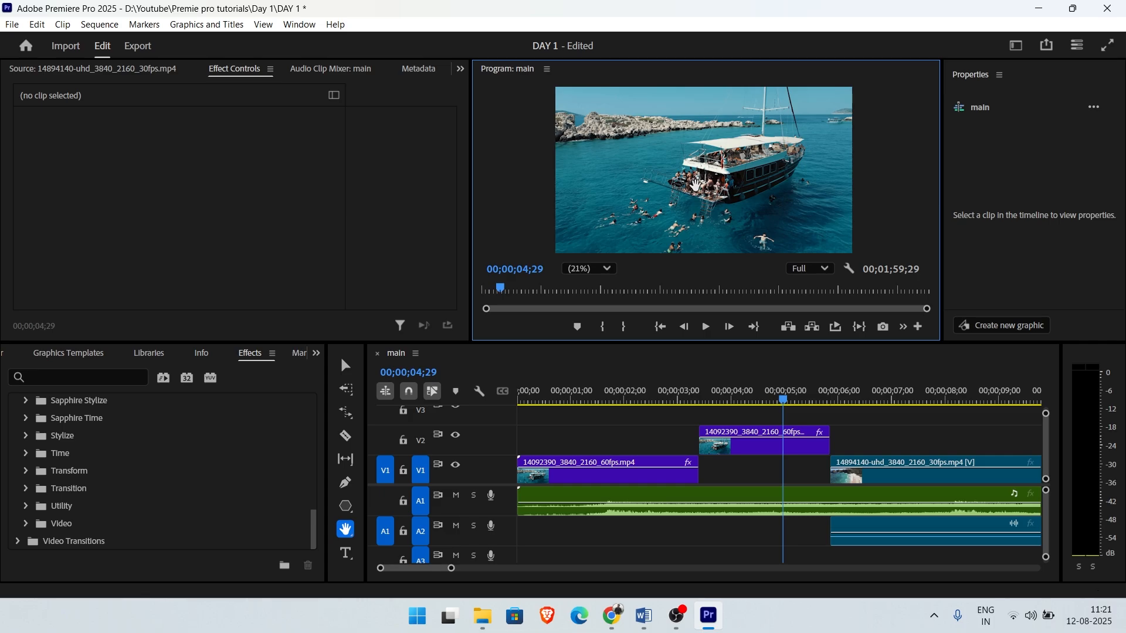
left_click(346, 530)
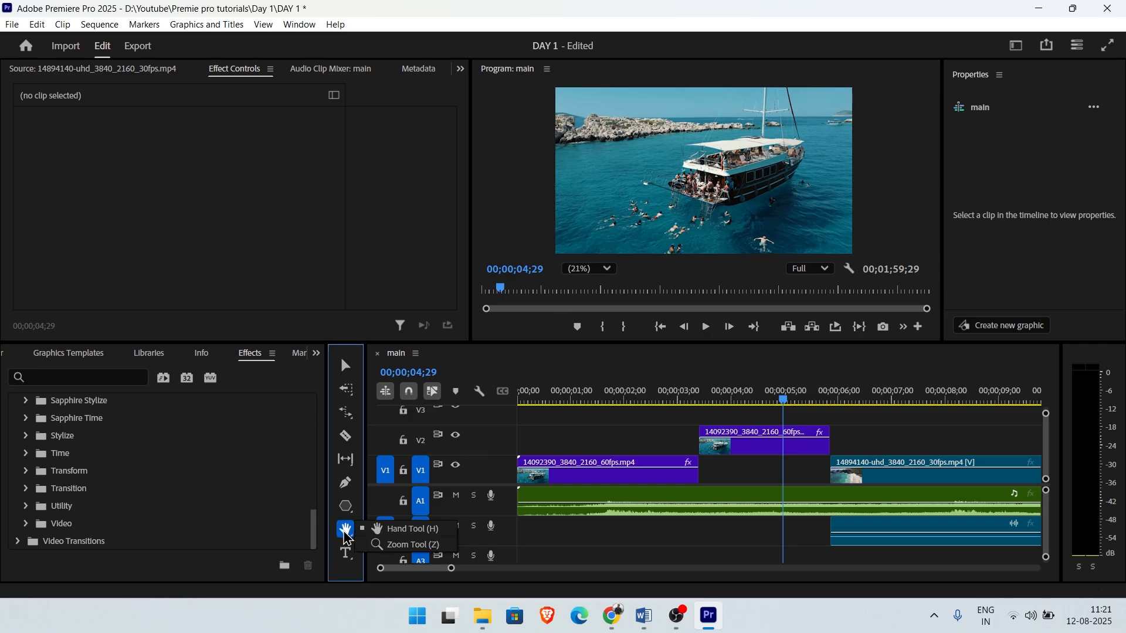
left_click(410, 545)
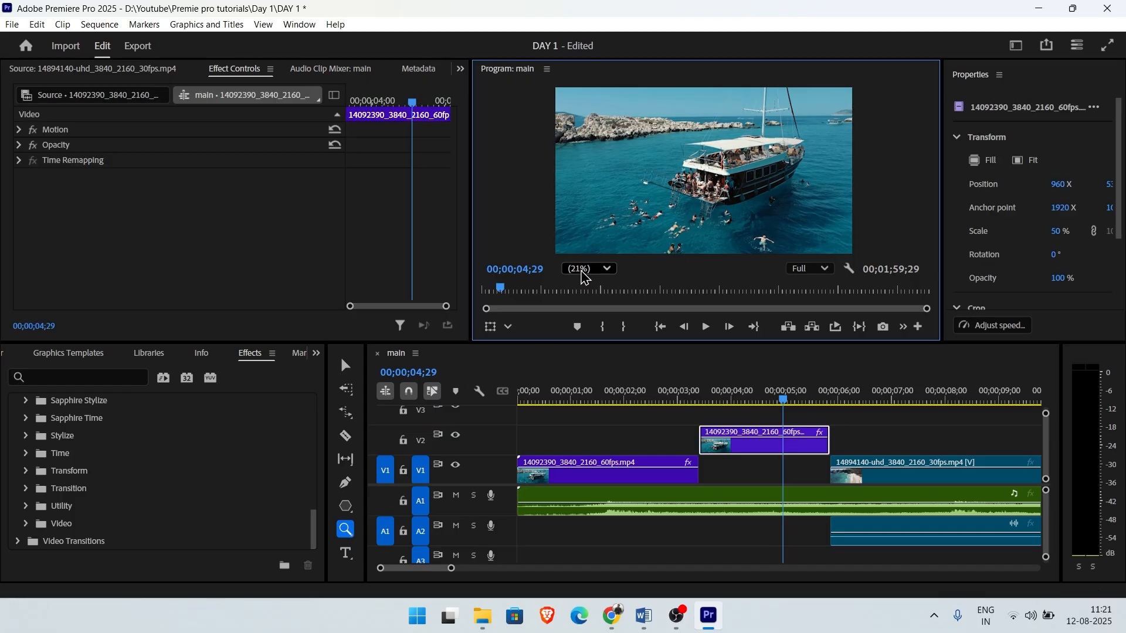
left_click(585, 275)
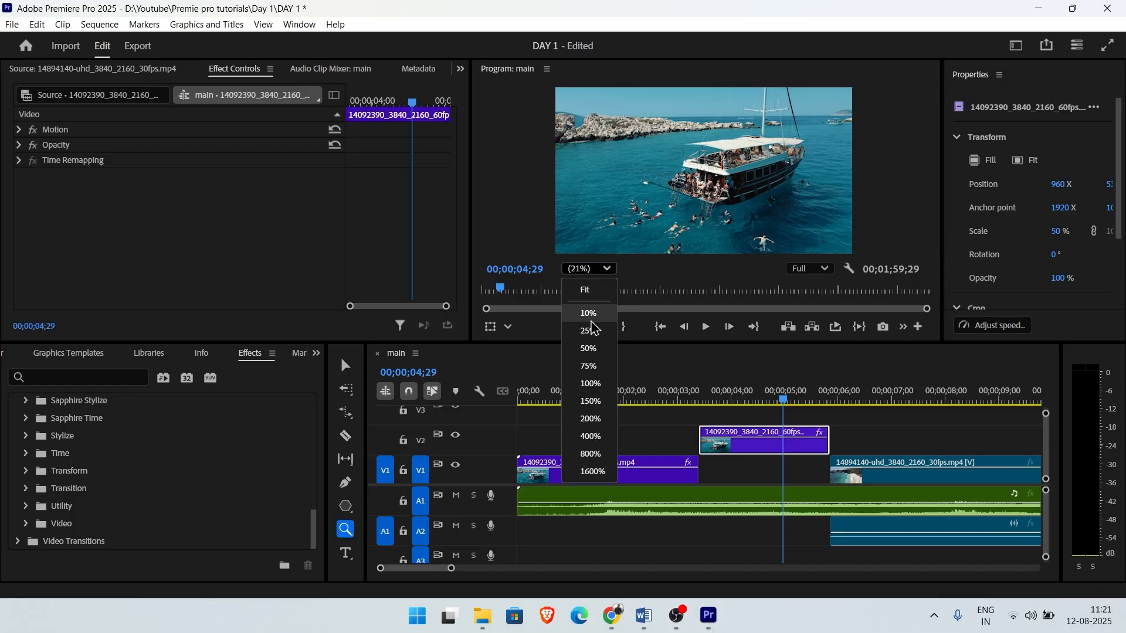
left_click(593, 287)
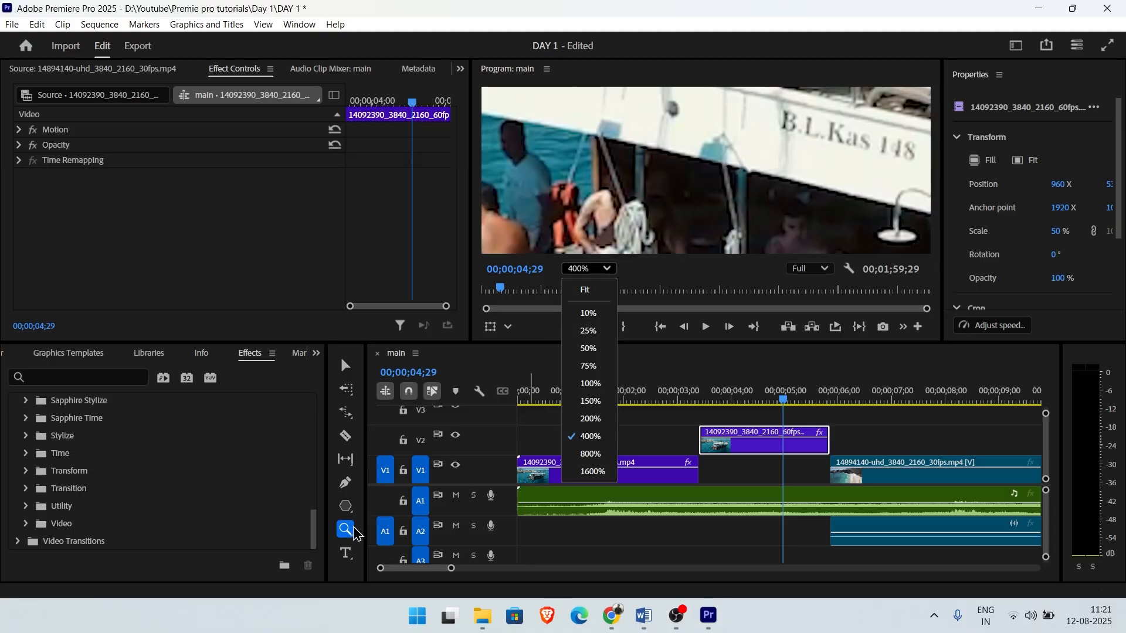
- Pan around the magnified yacht frame with the Hand tool and set the Program monitor's zoom level to Fit
left_click(349, 530)
left_click(377, 531)
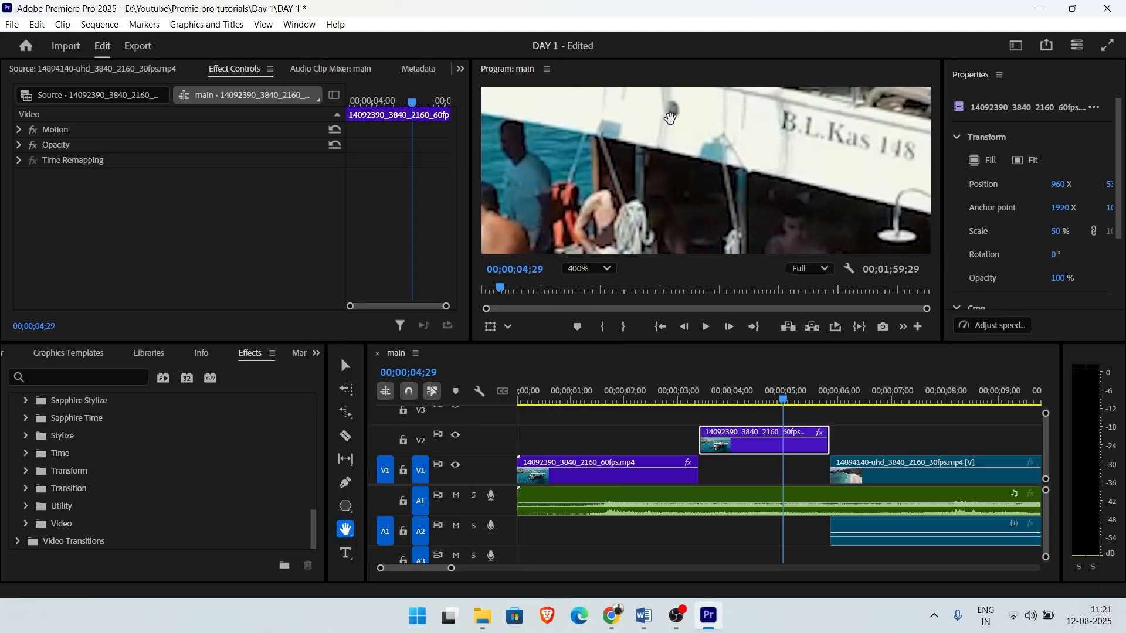
left_click_drag(671, 119, 722, 189)
left_click_drag(568, 130, 639, 202)
left_click(607, 268)
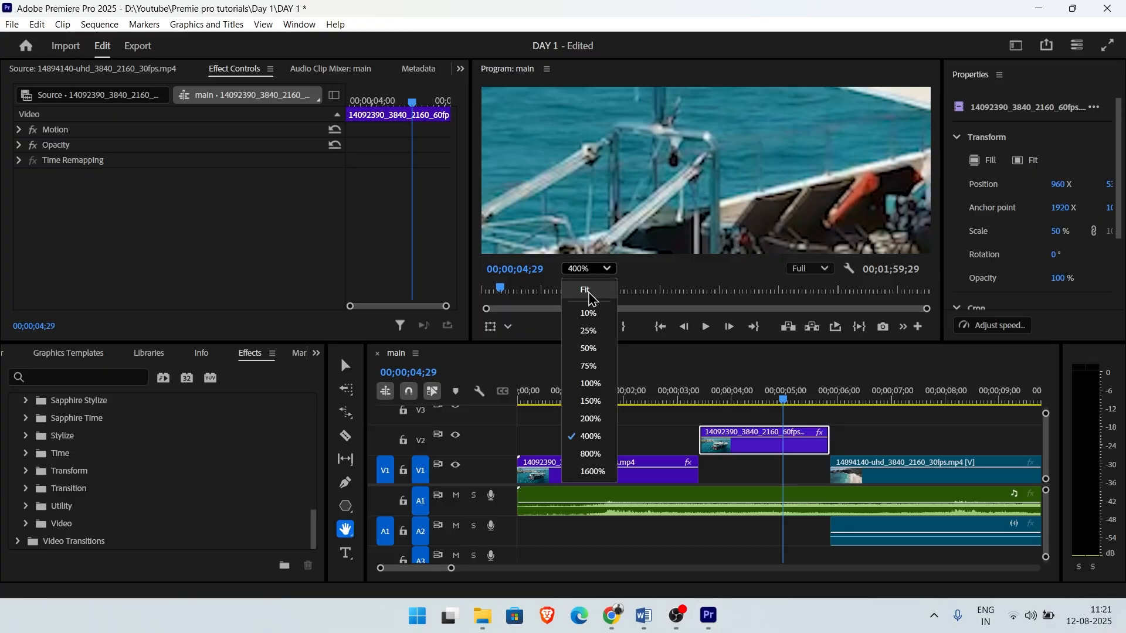
left_click(591, 293)
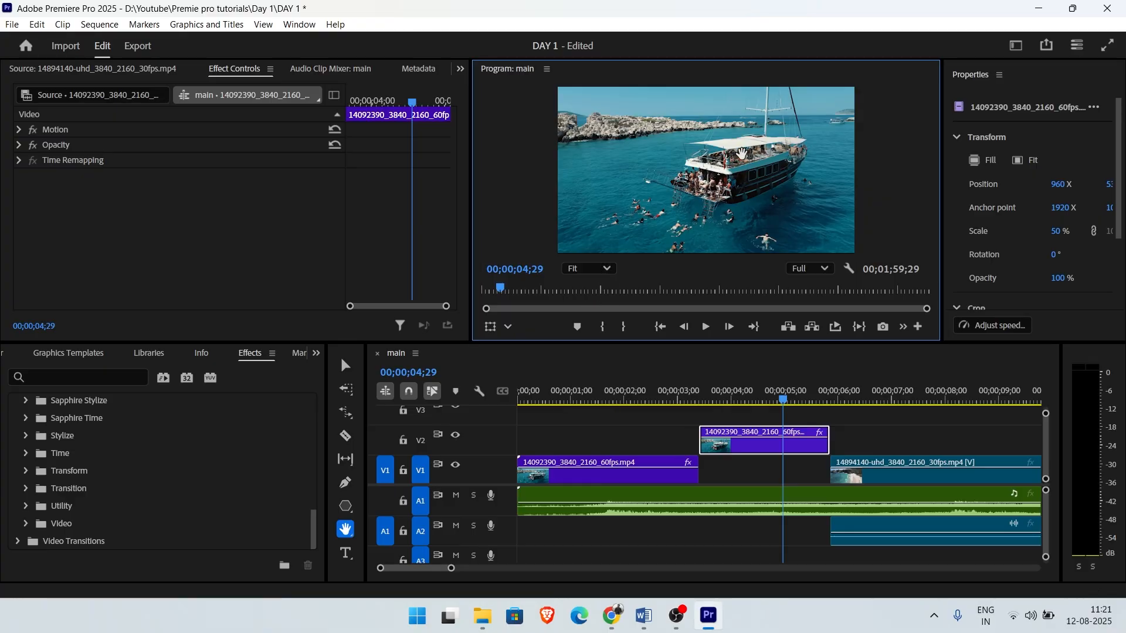
- Add the text "Subscribe" beside the yacht, just below the rocky shoreline, with the Type tool
left_click(351, 560)
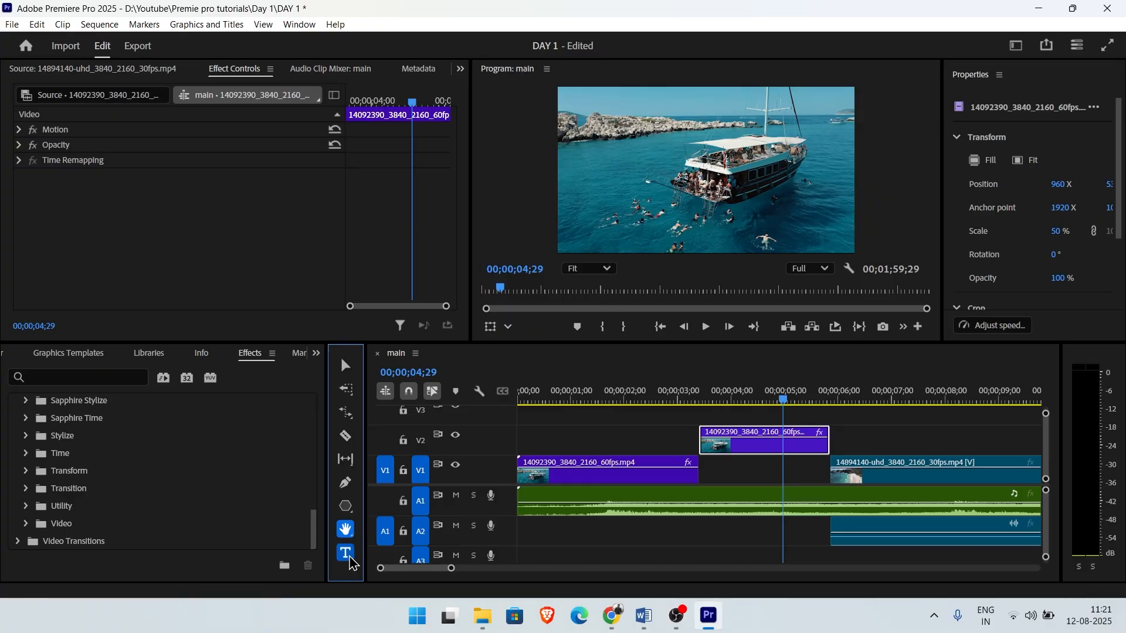
left_click(623, 153)
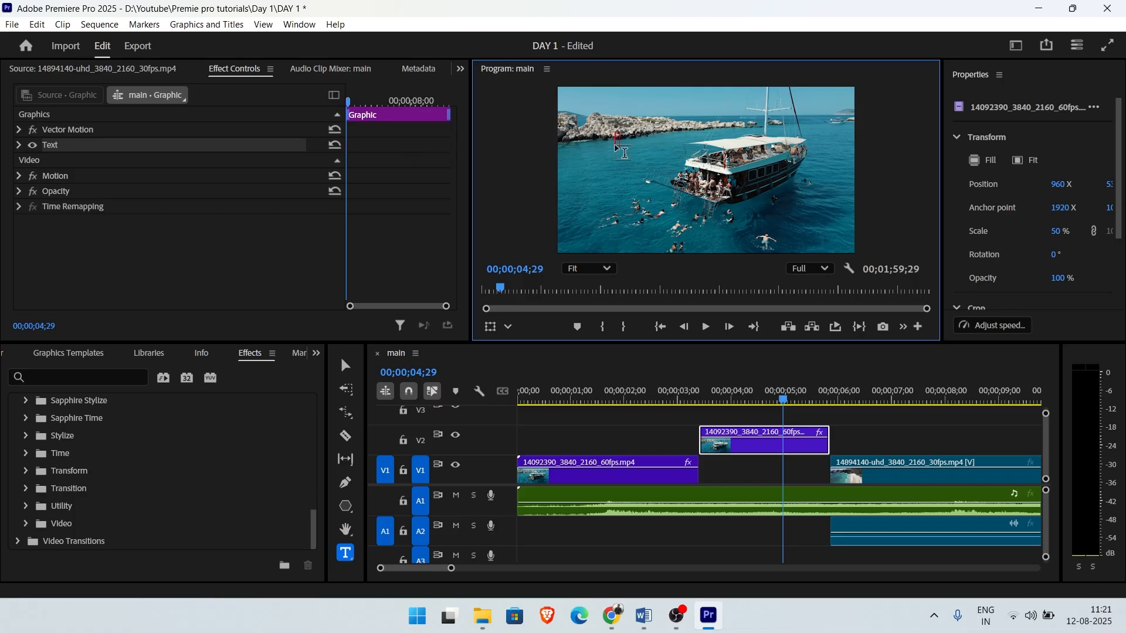
type("jhjfztr")
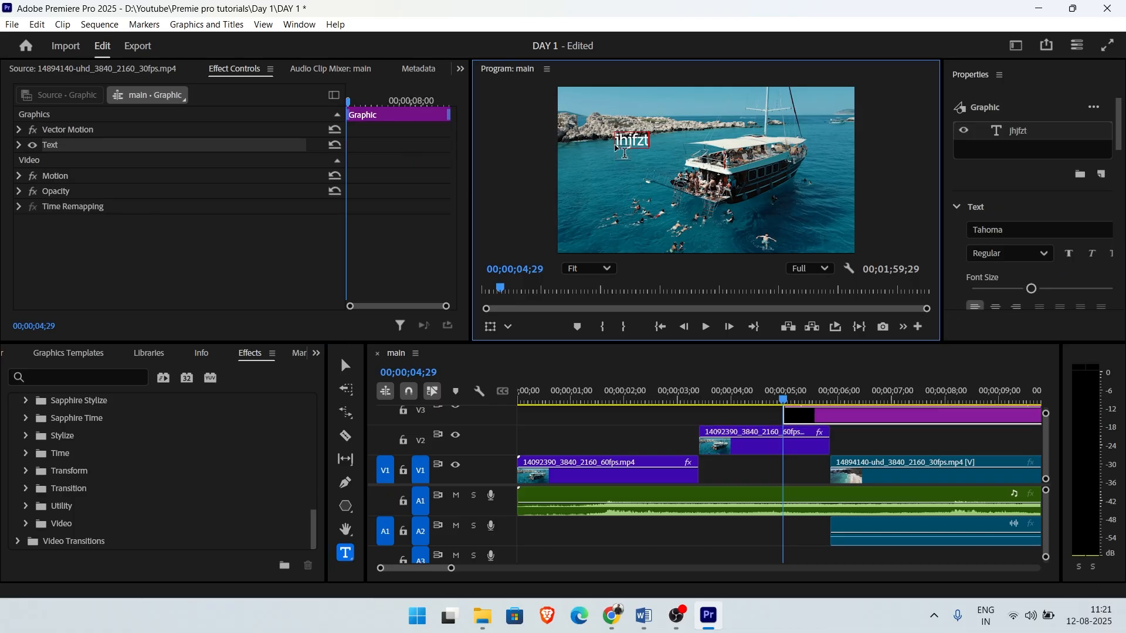
key("BackSpace")
key("BackSpace")
key("BackSpace")
key("BackSpace")
key("BackSpace")
type("Subscribe")
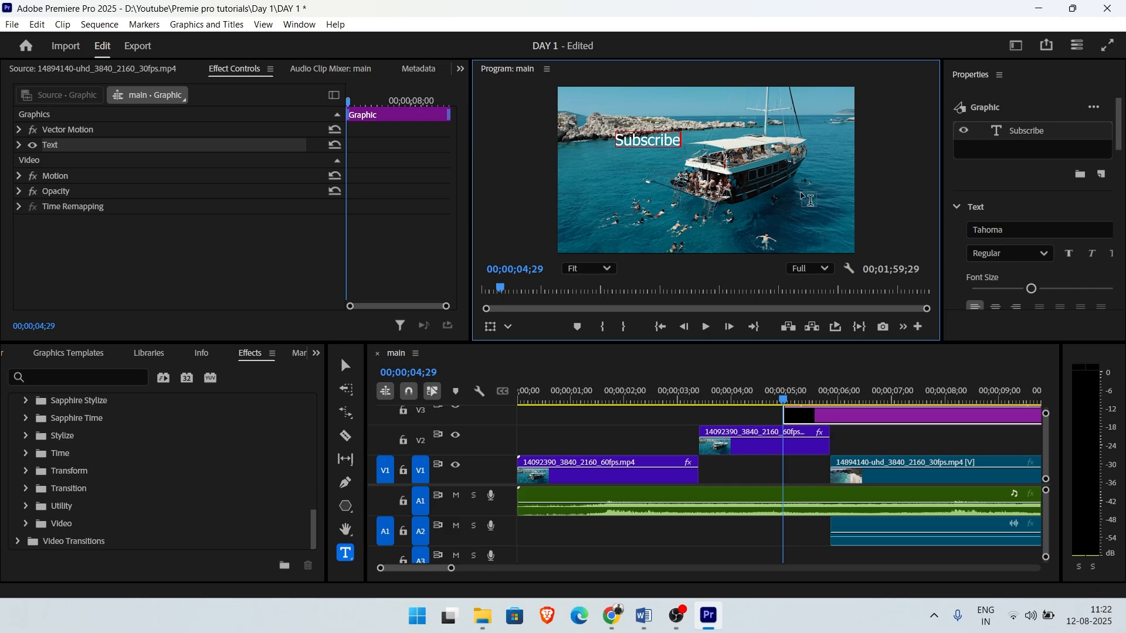
type("fiy")
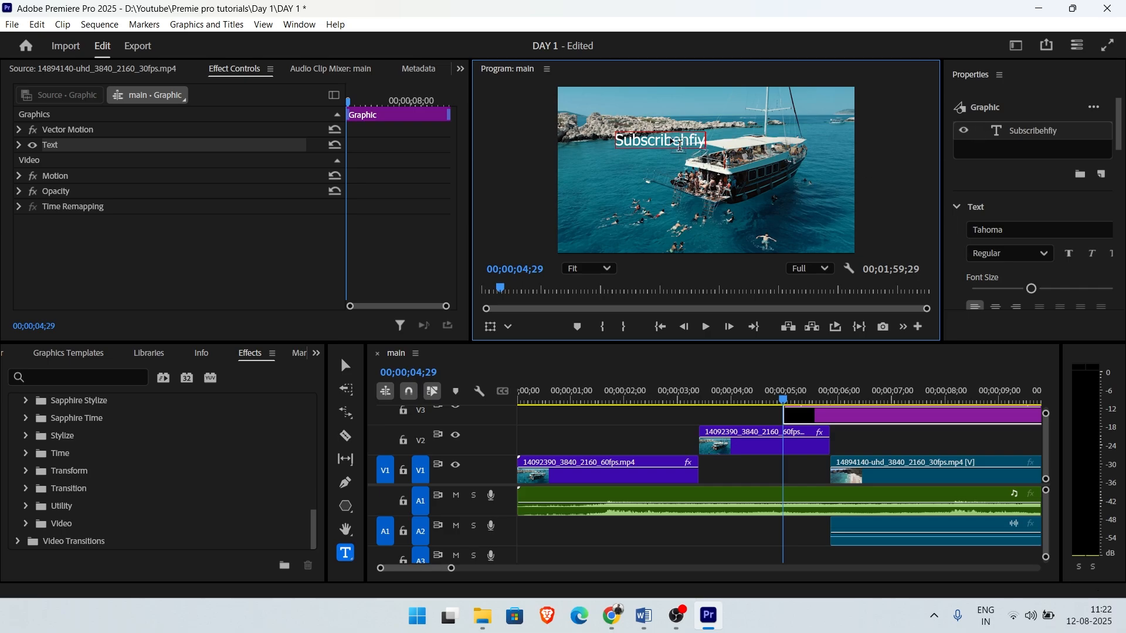
key("BackSpace")
key("BackSpace")
key("BackSpace")
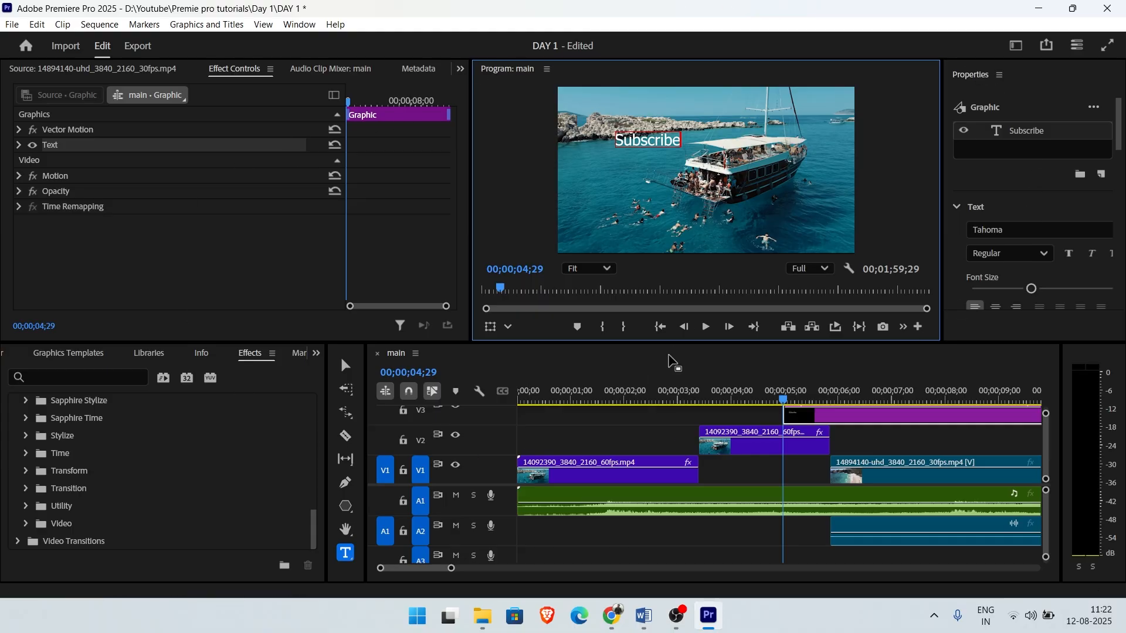
- Move the Subscribe text up to the top of the frame above the yacht with the Selection tool
left_click(584, 360)
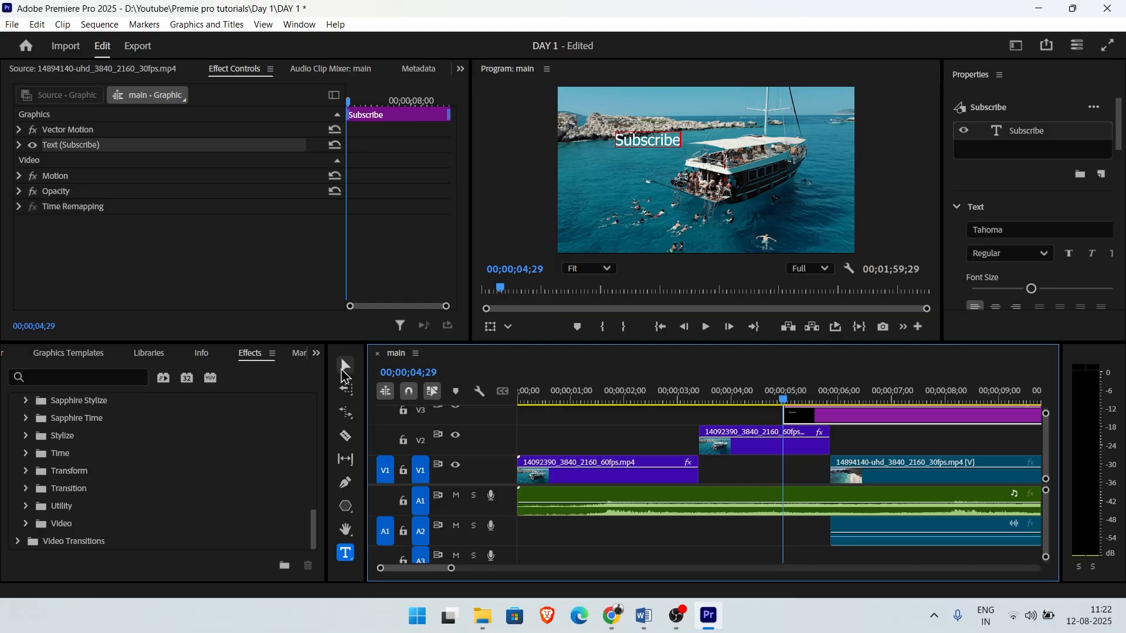
left_click(345, 367)
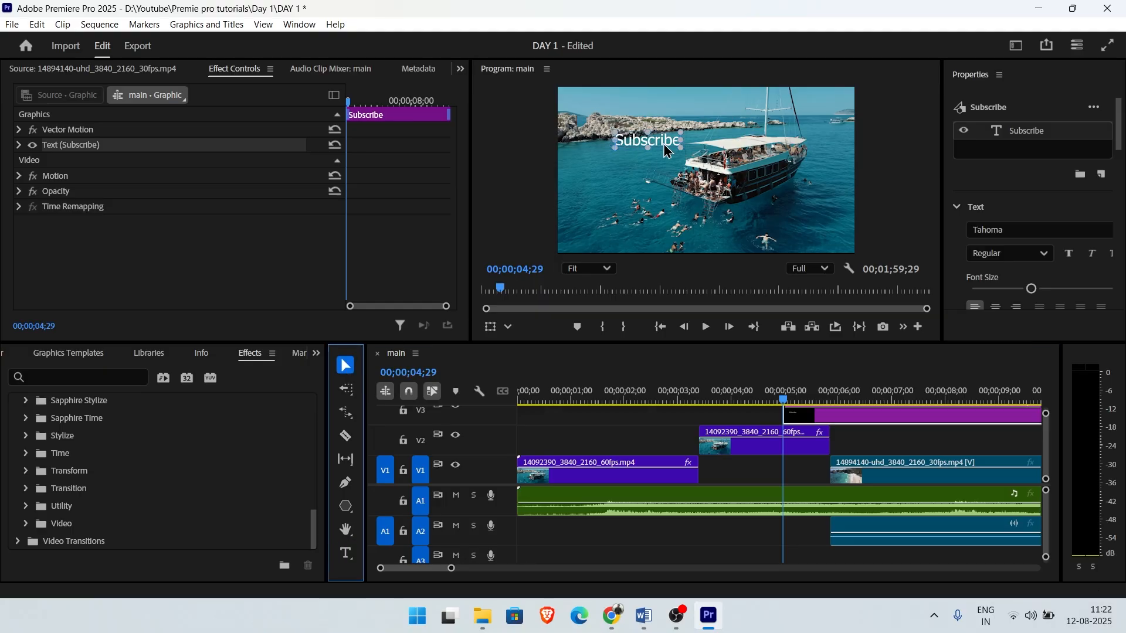
left_click_drag(664, 148, 727, 120)
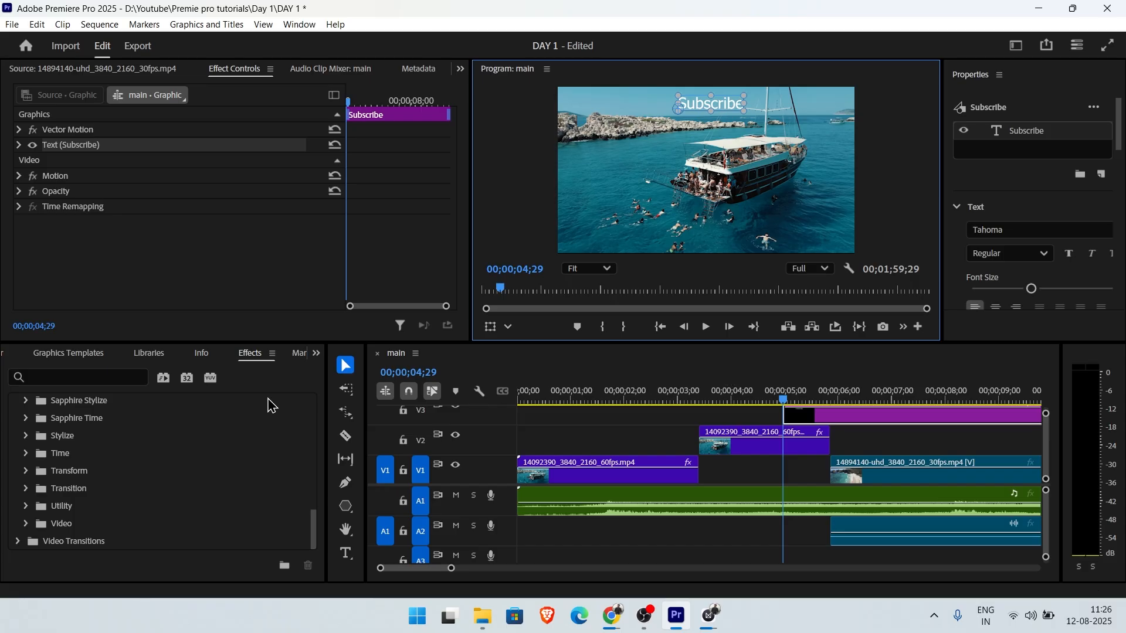
- Show the DAY 1 project's media list and look through its items
left_click(317, 353)
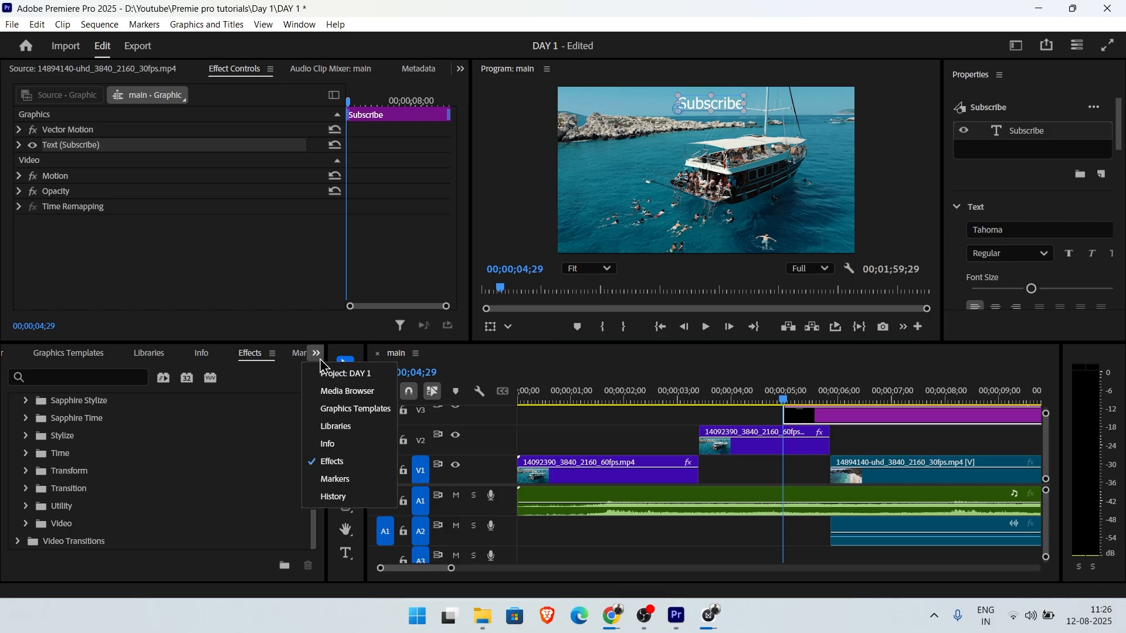
left_click(332, 374)
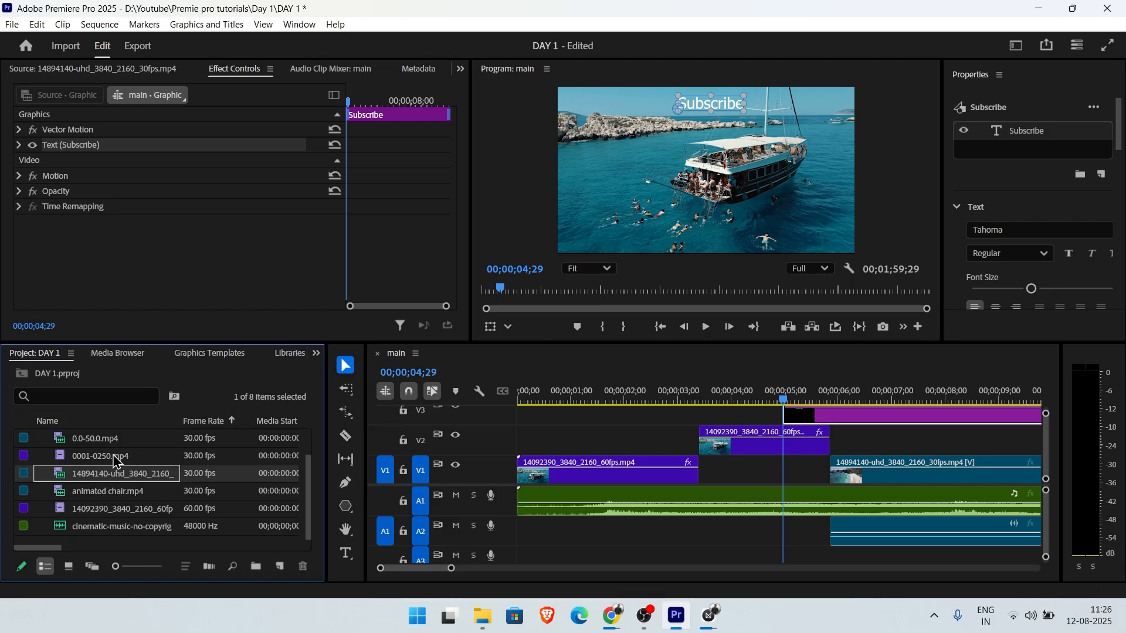
scroll(309, 463, "up", 2)
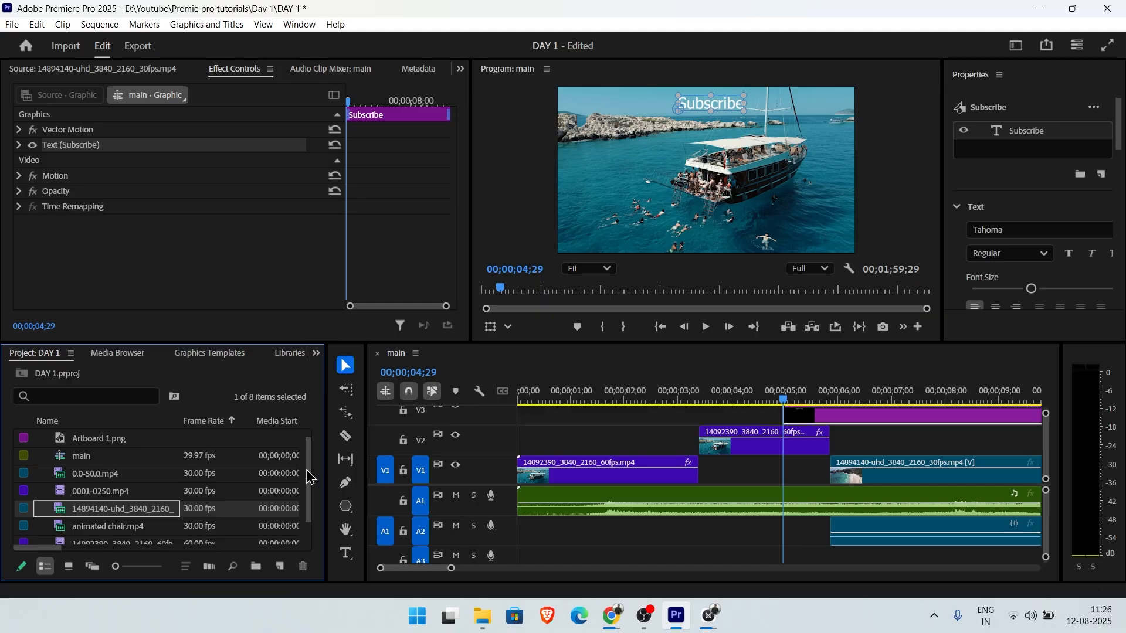
scroll(302, 511, "down", 2)
scroll(303, 494, "up", 1)
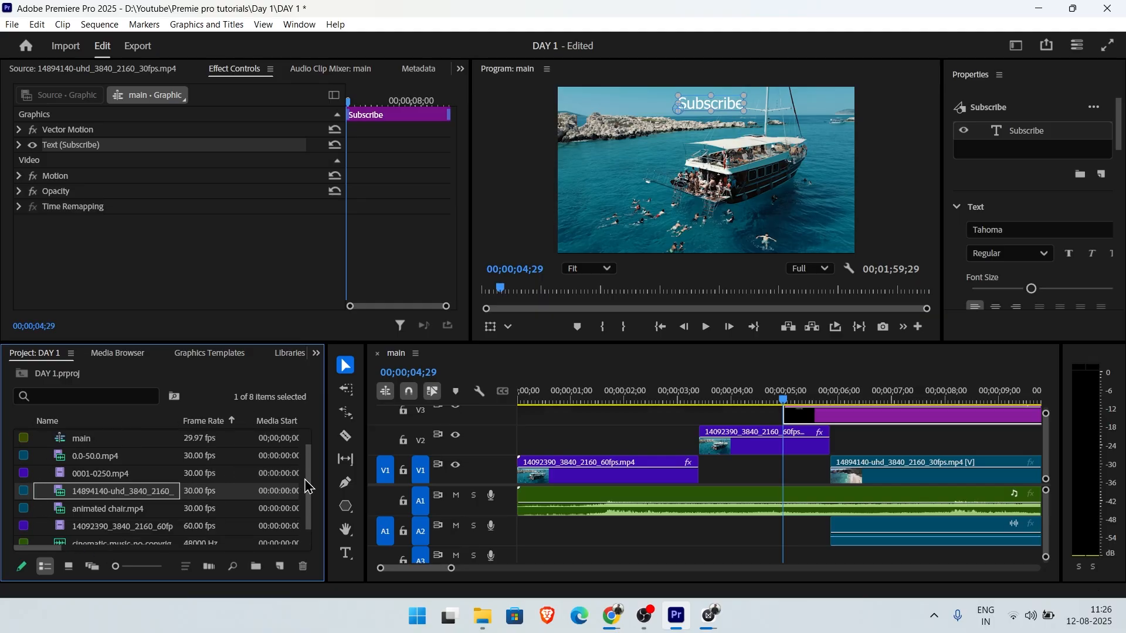
scroll(307, 502, "down", 1)
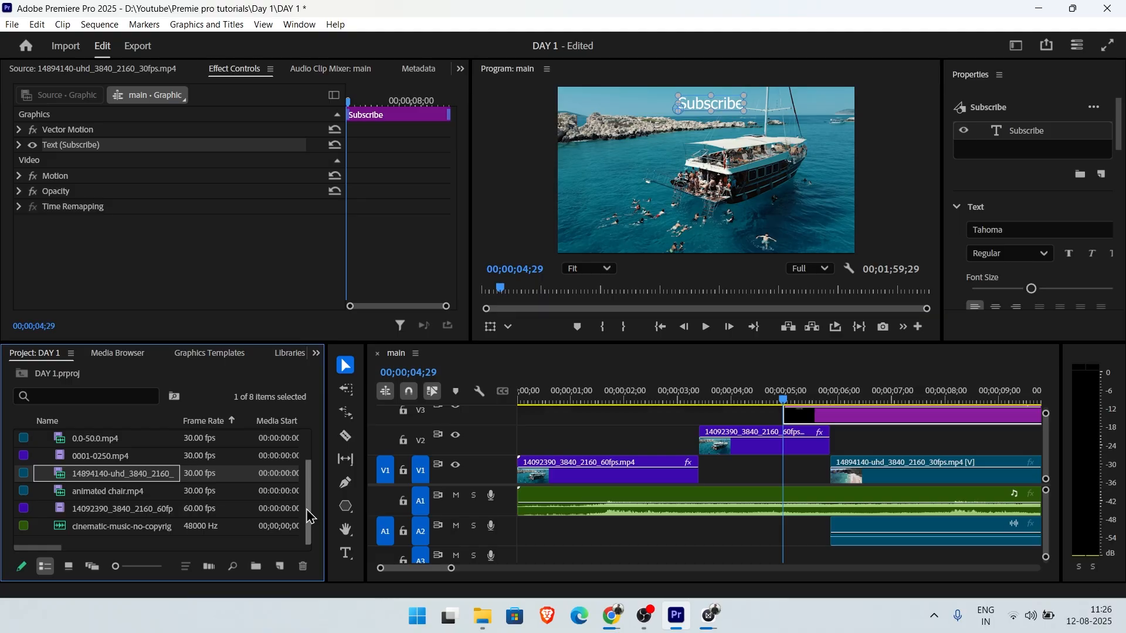
- Preview the cinematic music file, the 14092390 yacht clip and Artboard 1.png in turn in the Source monitor
double_click(110, 530)
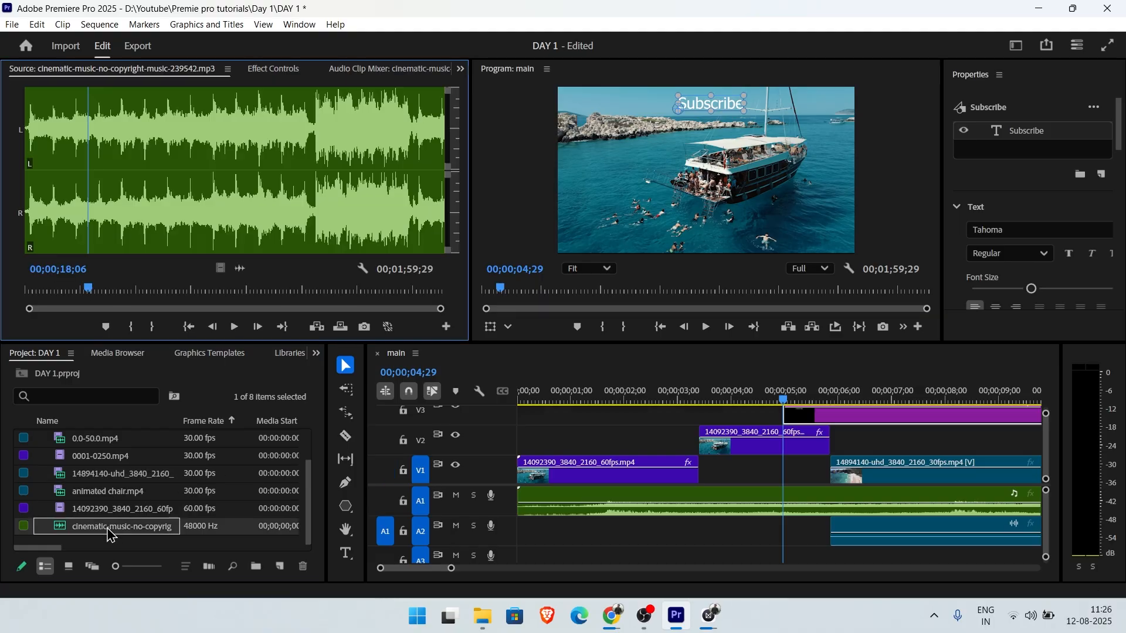
double_click(105, 509)
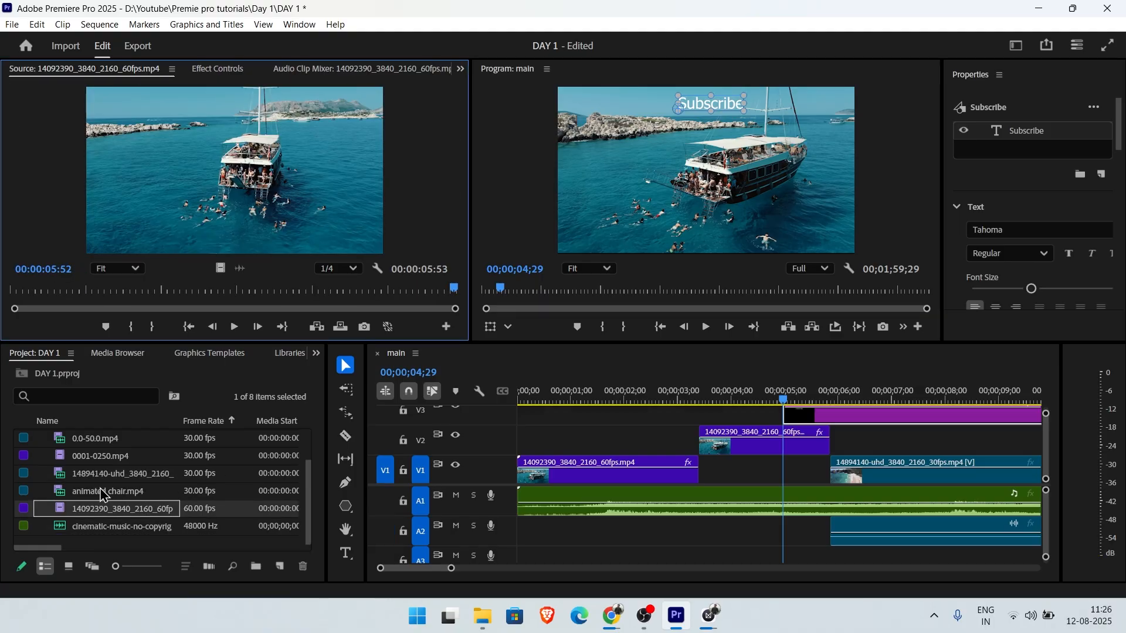
scroll(112, 472, "up", 2)
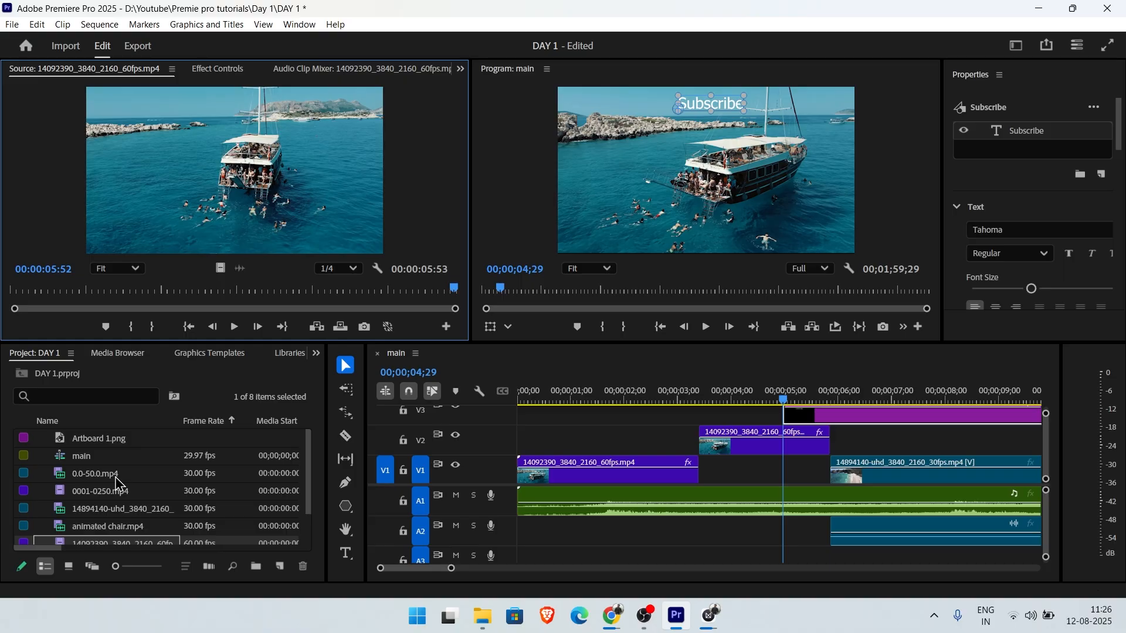
double_click(117, 439)
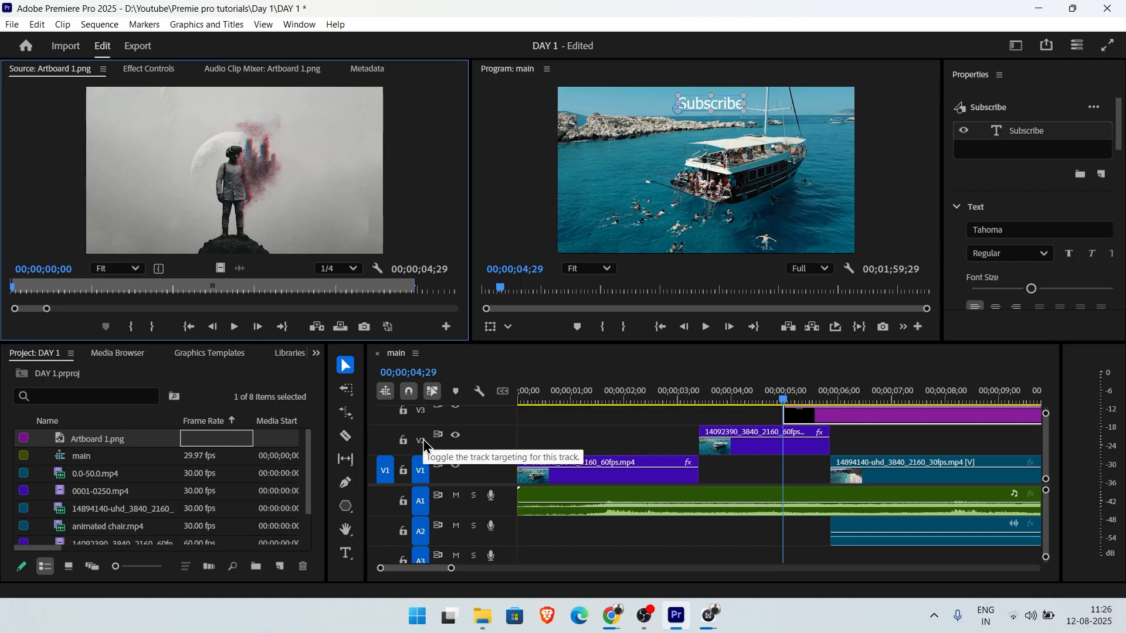
- Load the 14092390 yacht clip in the Source monitor and scrub its playhead to 00:00:02:30
double_click(106, 544)
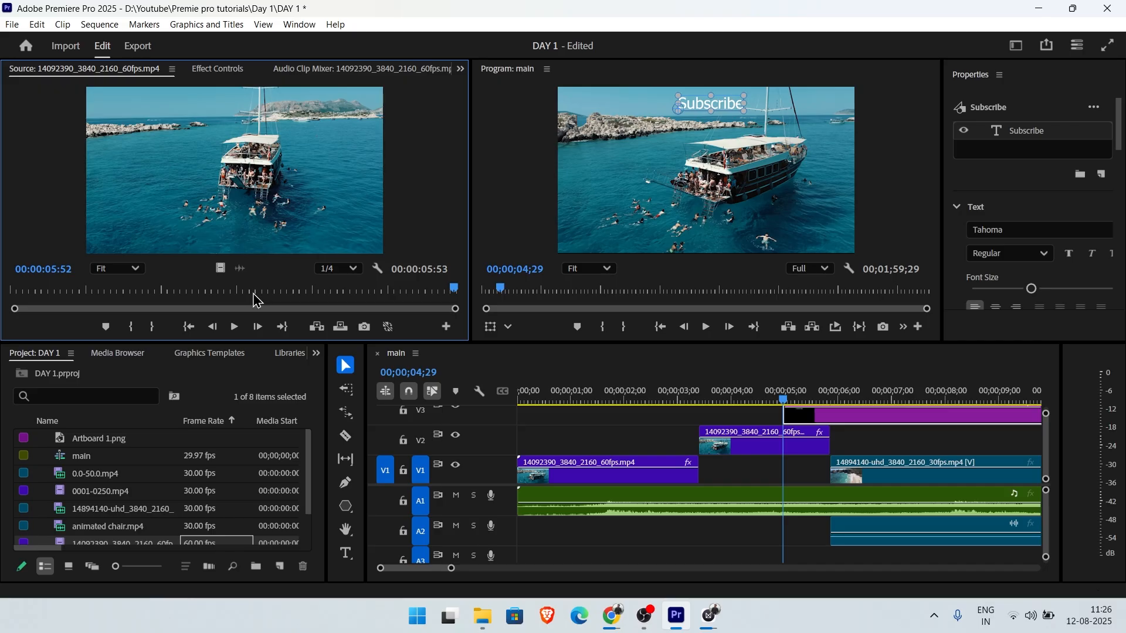
mouse_move(189, 292)
left_mouse_down()
mouse_move(106, 291)
mouse_move(276, 292)
mouse_move(202, 305)
left_mouse_up()
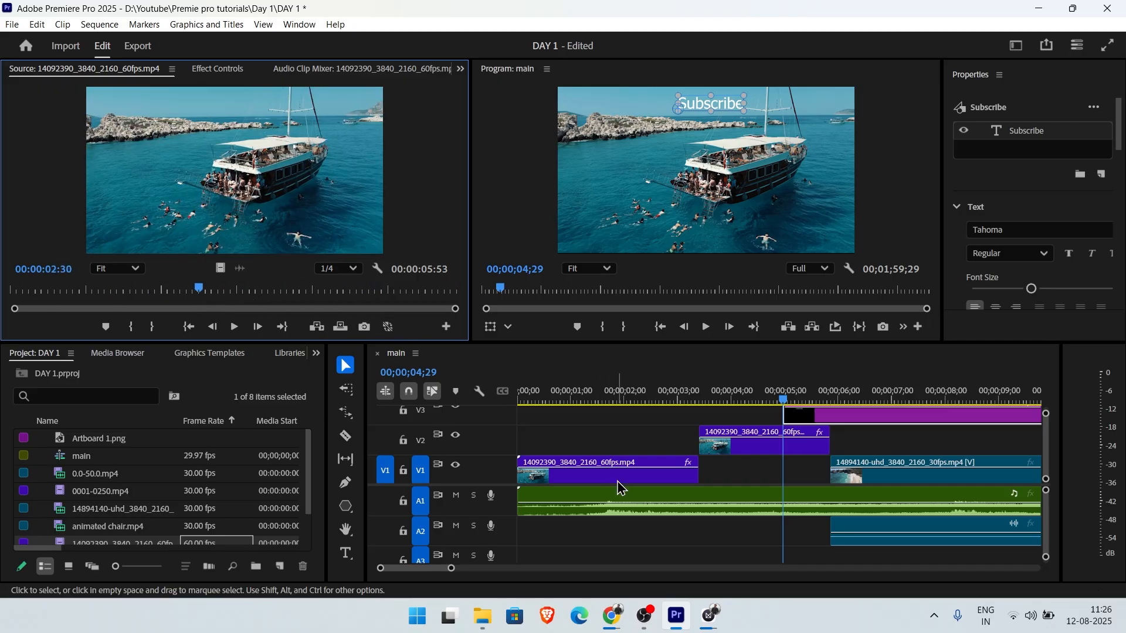
- Scrub the main sequence's playhead back to 00;00;02;15 and forward to 00;00;04;10 to preview the yacht clips
left_click(512, 369)
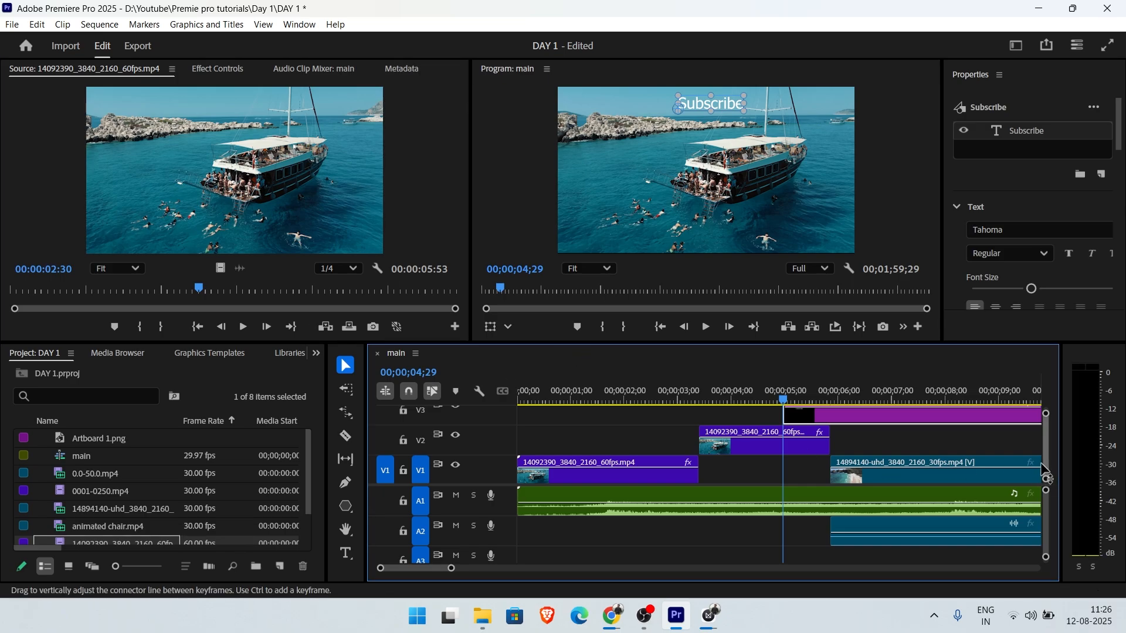
mouse_move(1045, 465)
left_mouse_down()
mouse_move(1045, 445)
mouse_move(1046, 467)
left_mouse_up()
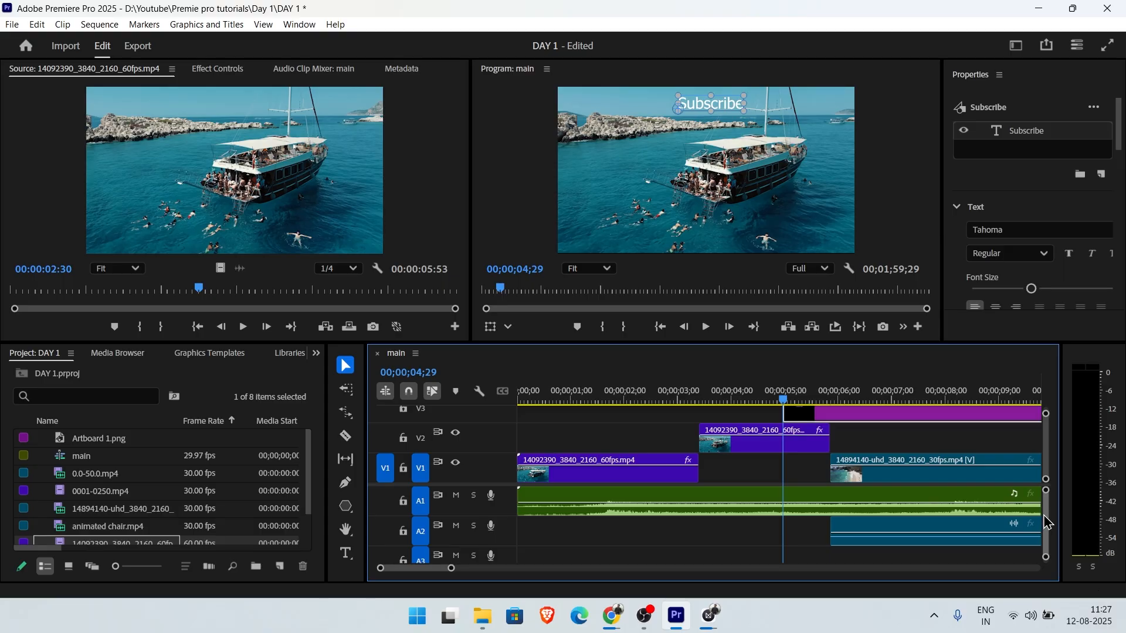
left_click_drag(783, 399, 651, 401)
left_click(526, 140)
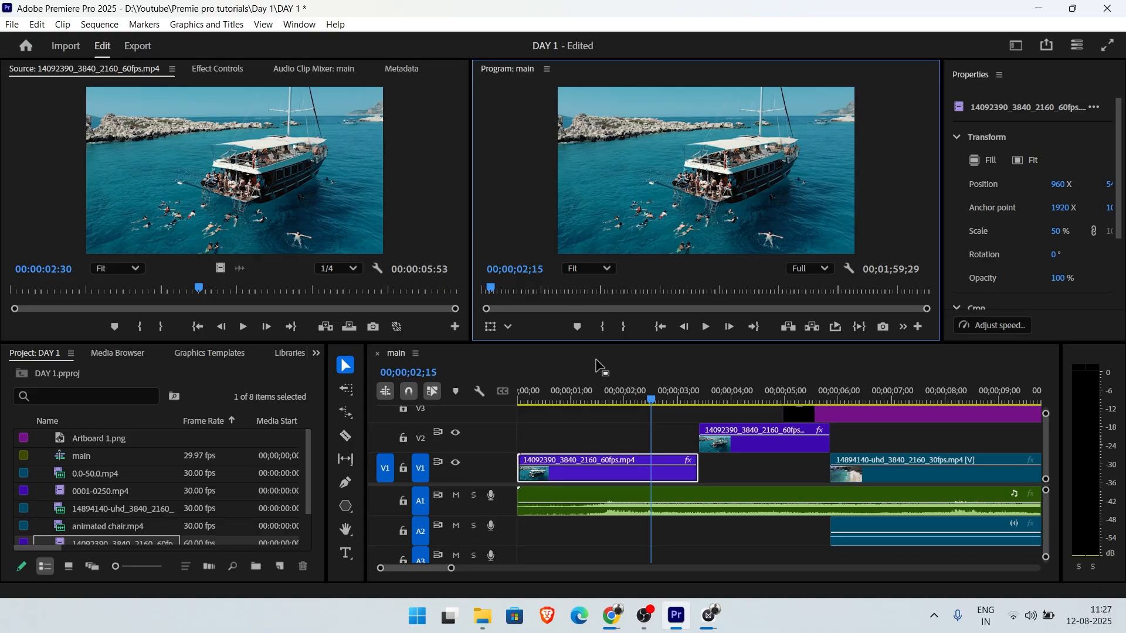
left_click_drag(651, 400, 749, 401)
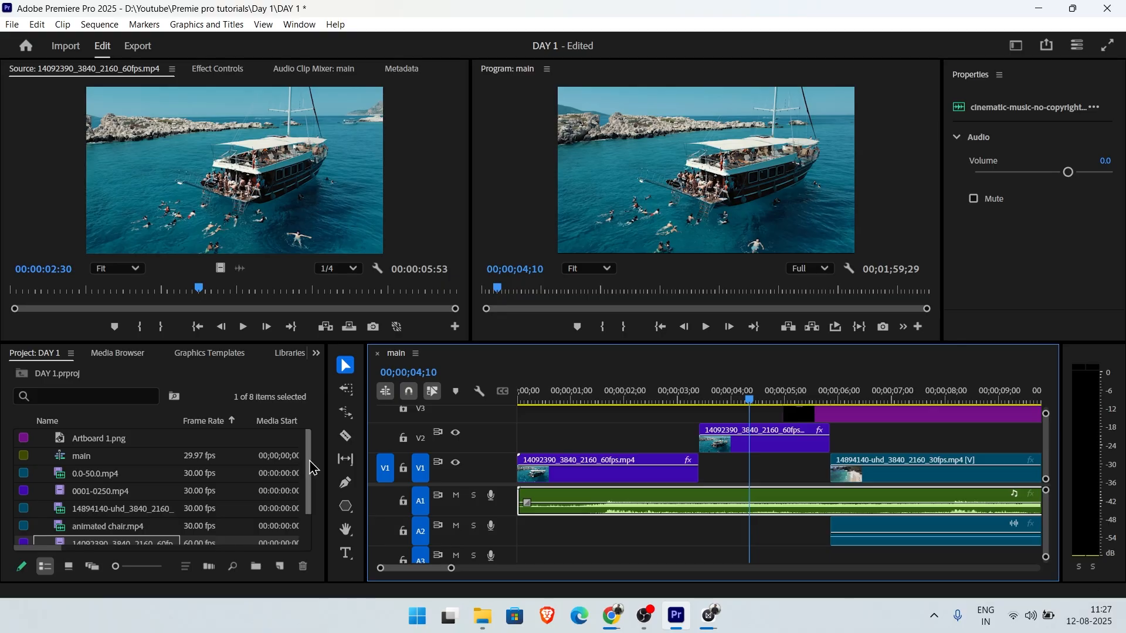
right_click(200, 459)
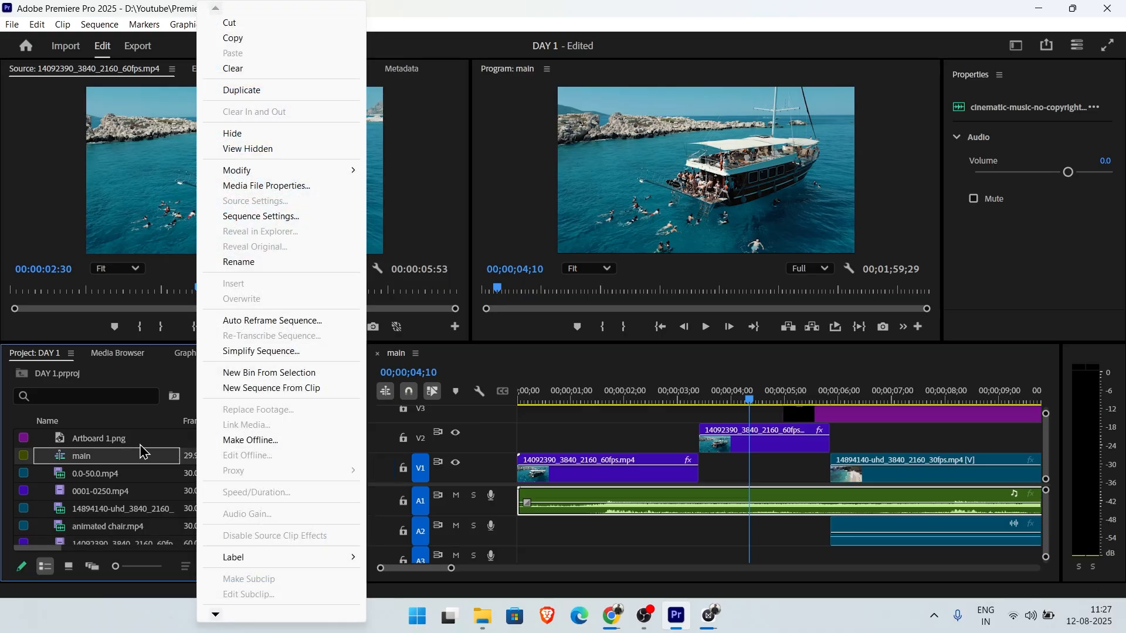
left_click(140, 454)
key("Tab")
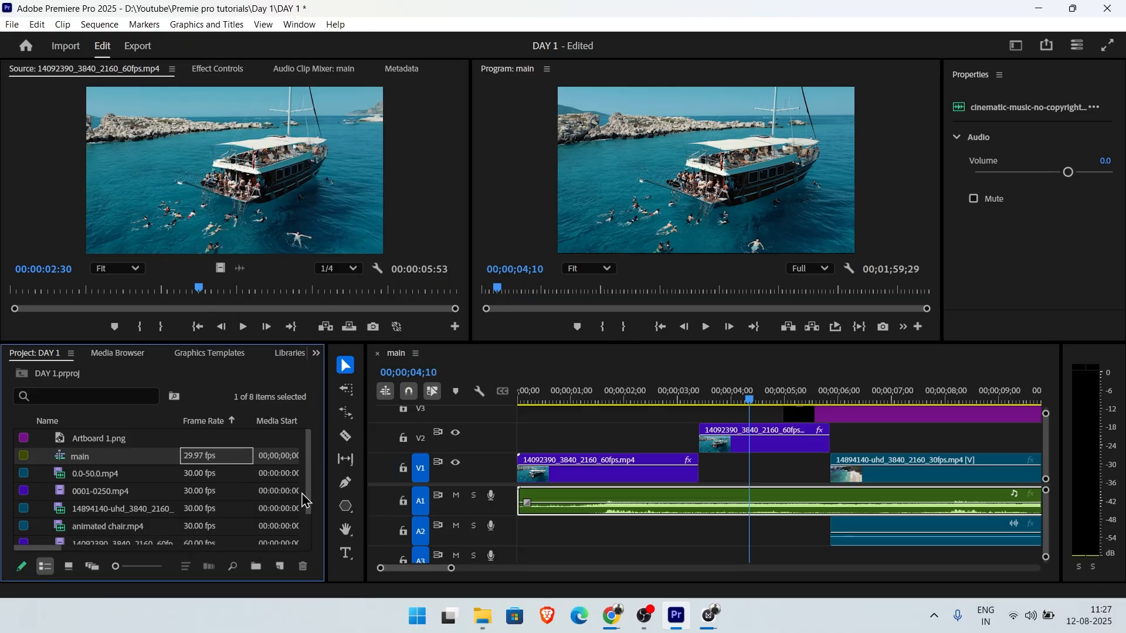
left_click(280, 566)
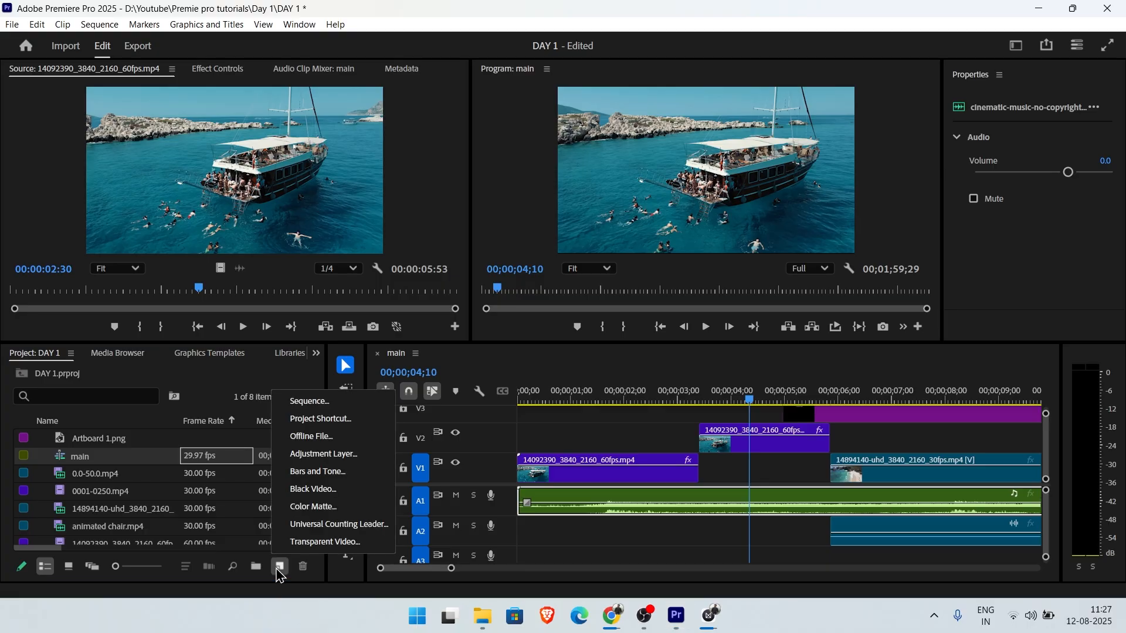
left_click(195, 558)
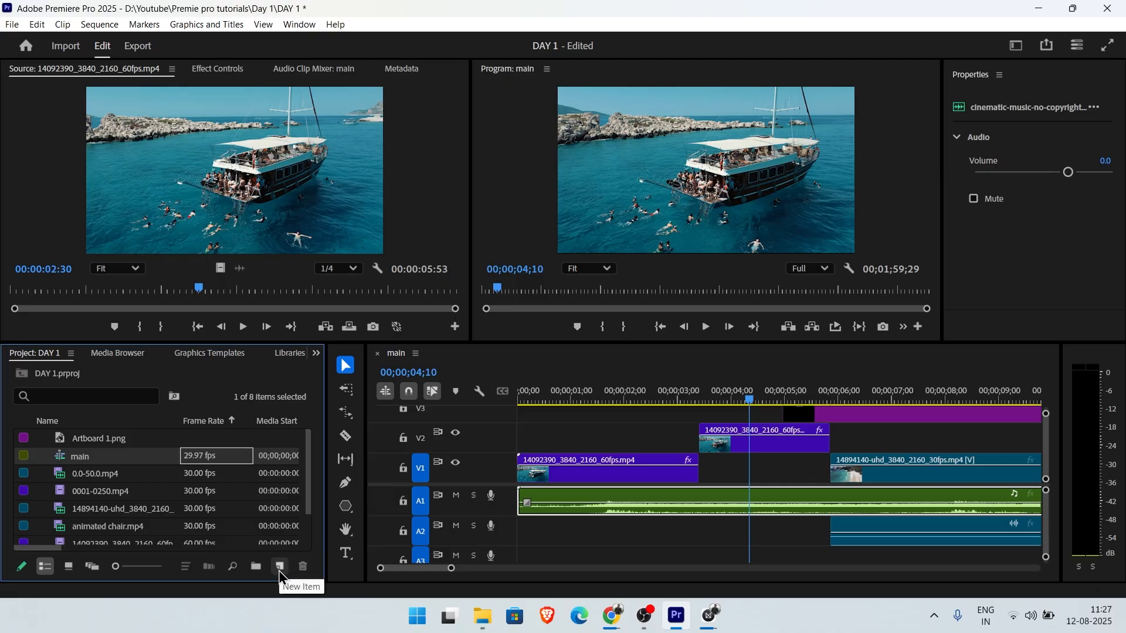
- Create a new sequence named portrait from the Social Media Portrait 9x16 30 fps preset
left_click(279, 568)
left_click(343, 401)
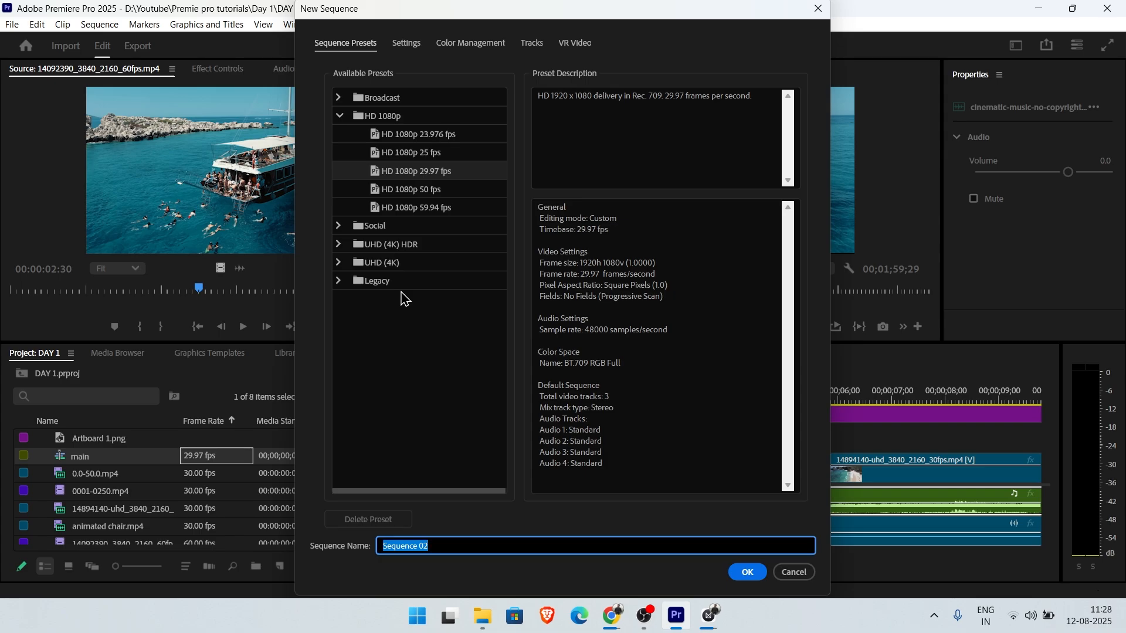
left_click(340, 225)
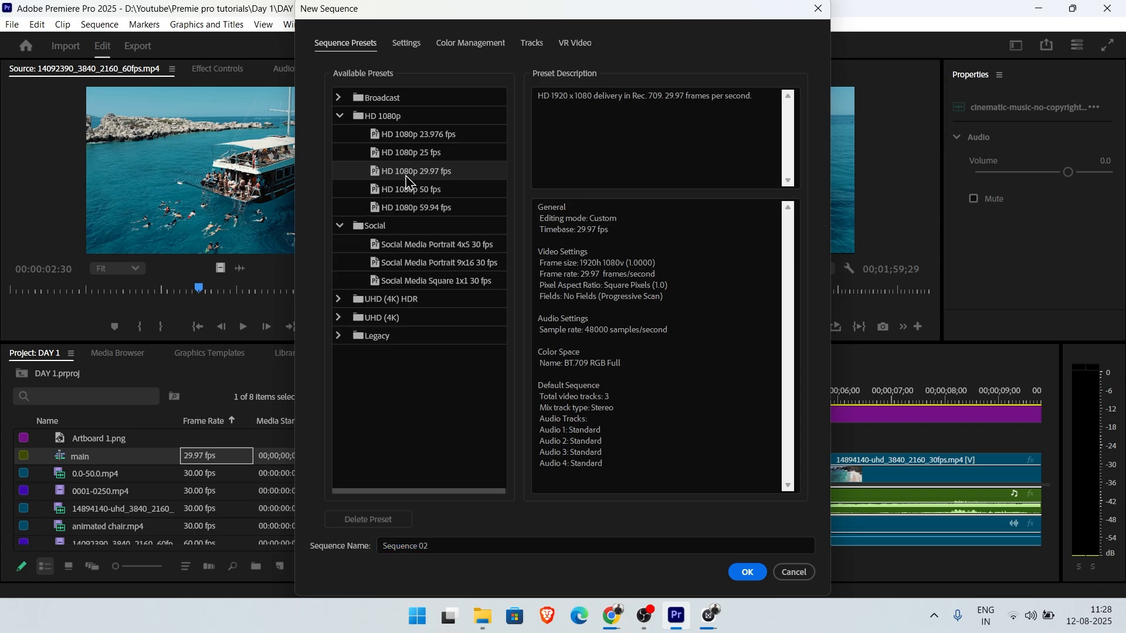
left_click(470, 262)
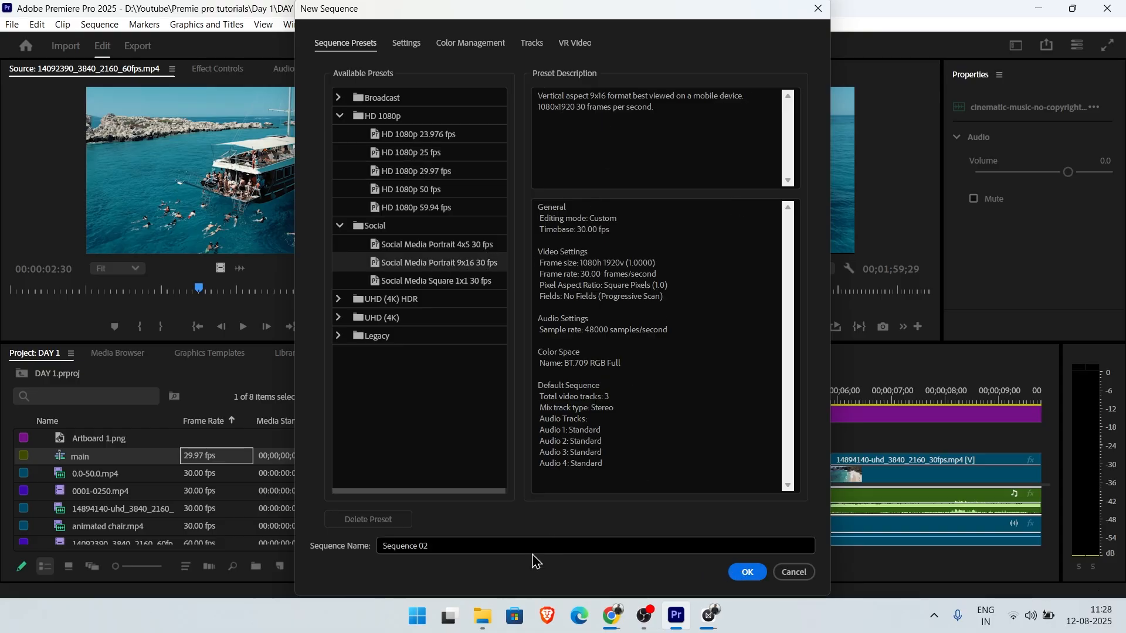
left_click_drag(533, 545, 310, 550)
type("part")
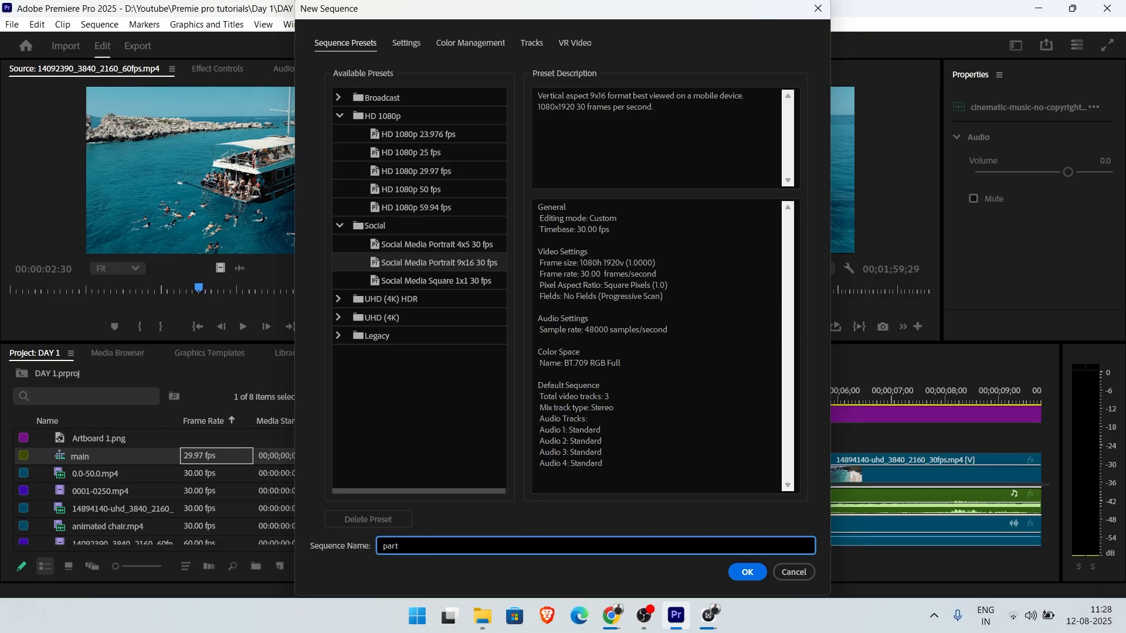
key("BackSpace")
key("BackSpace")
type("ortrait")
left_click(733, 574)
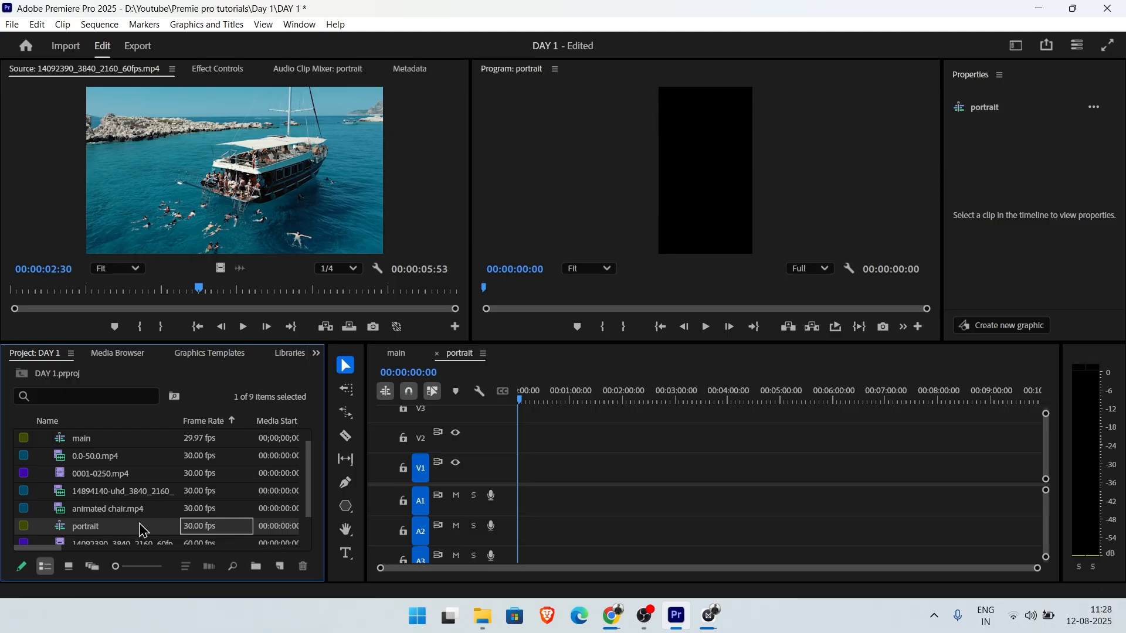
- Place animated chair.mp4 followed by the 14894140-uhd clip on V1 of the portrait sequence and scrub to 00:00:20:28
left_click_drag(100, 508, 521, 490)
left_click(691, 368)
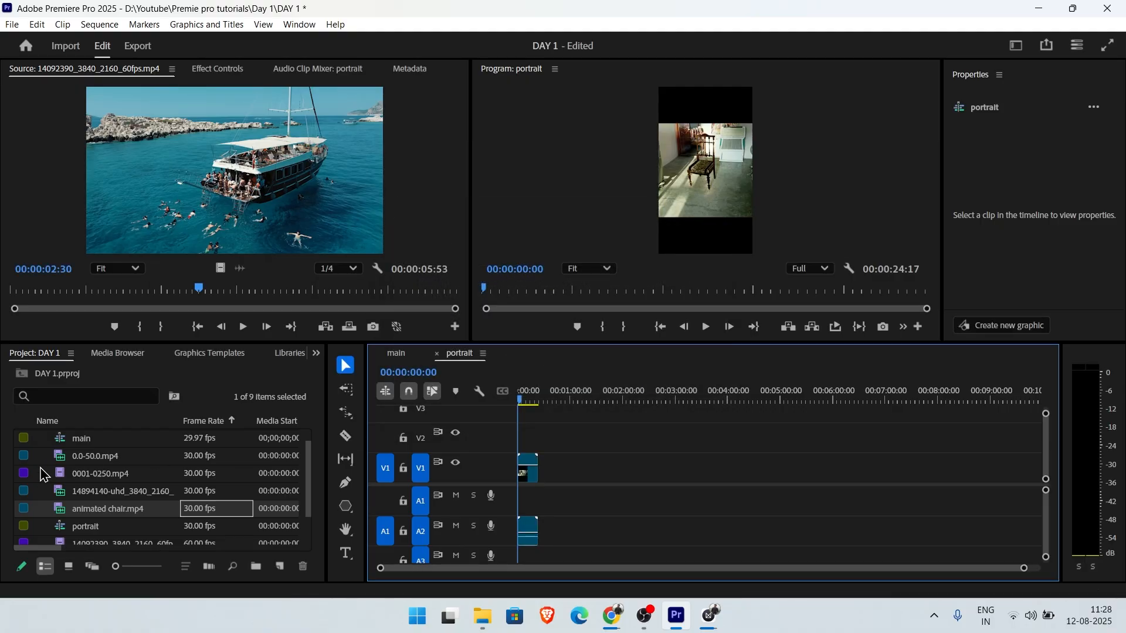
left_click_drag(89, 492, 534, 478)
mouse_move(526, 404)
left_mouse_down()
mouse_move(557, 404)
mouse_move(539, 404)
left_mouse_up()
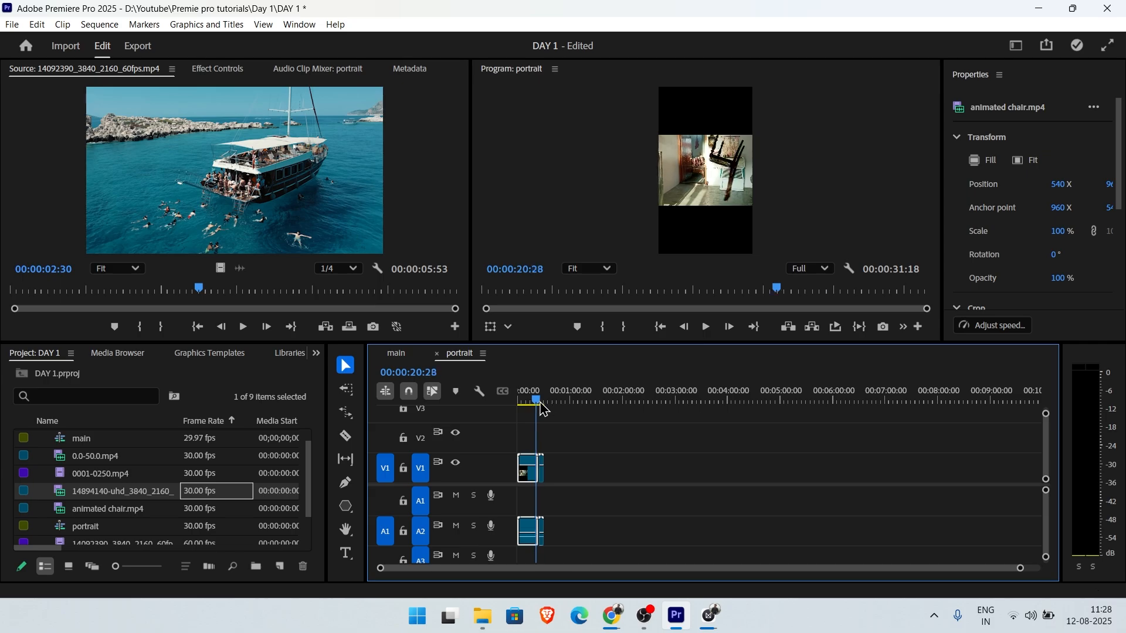
- Switch between the main and portrait sequences, return to main, and show the start of the project's media list
left_click(411, 359)
left_click(460, 354)
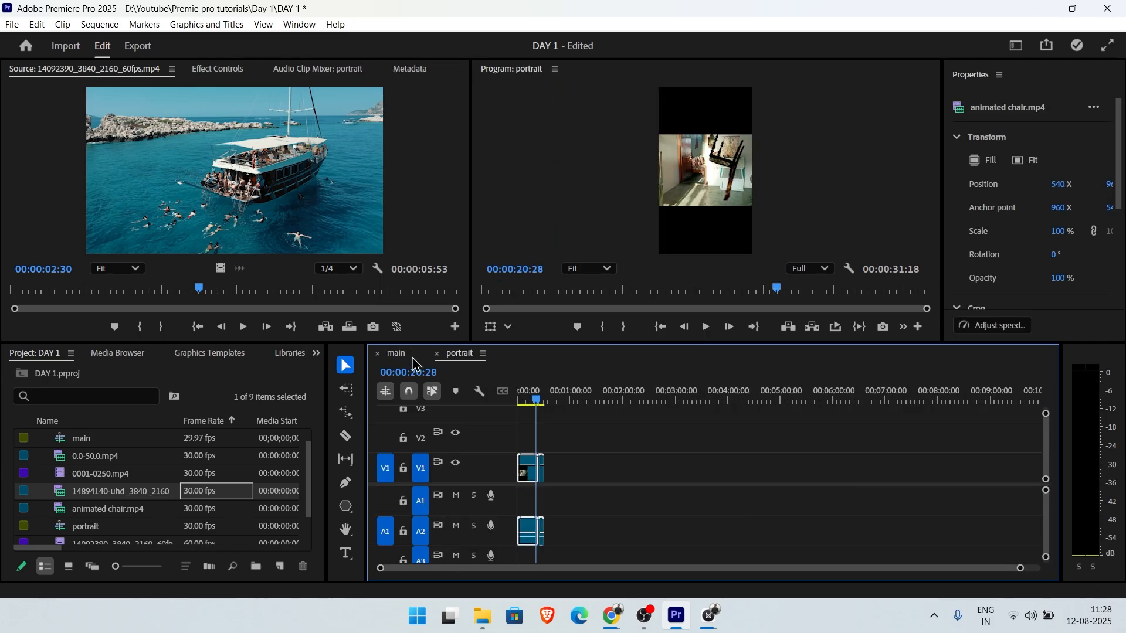
left_click(413, 359)
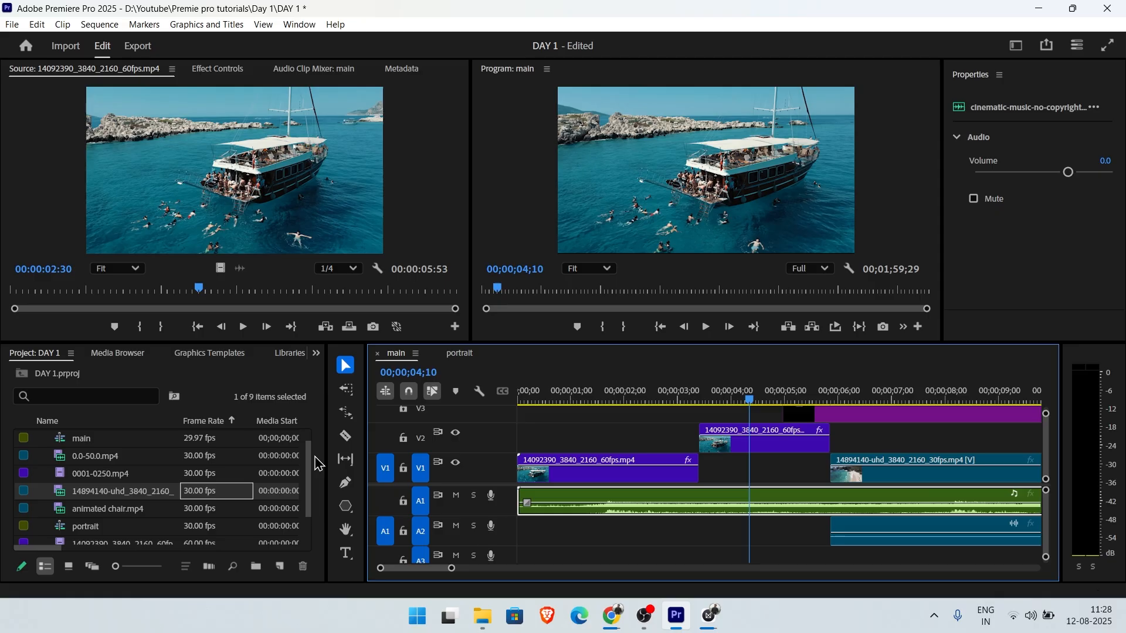
scroll(311, 470, "up", 1)
left_click_drag(308, 461, 308, 431)
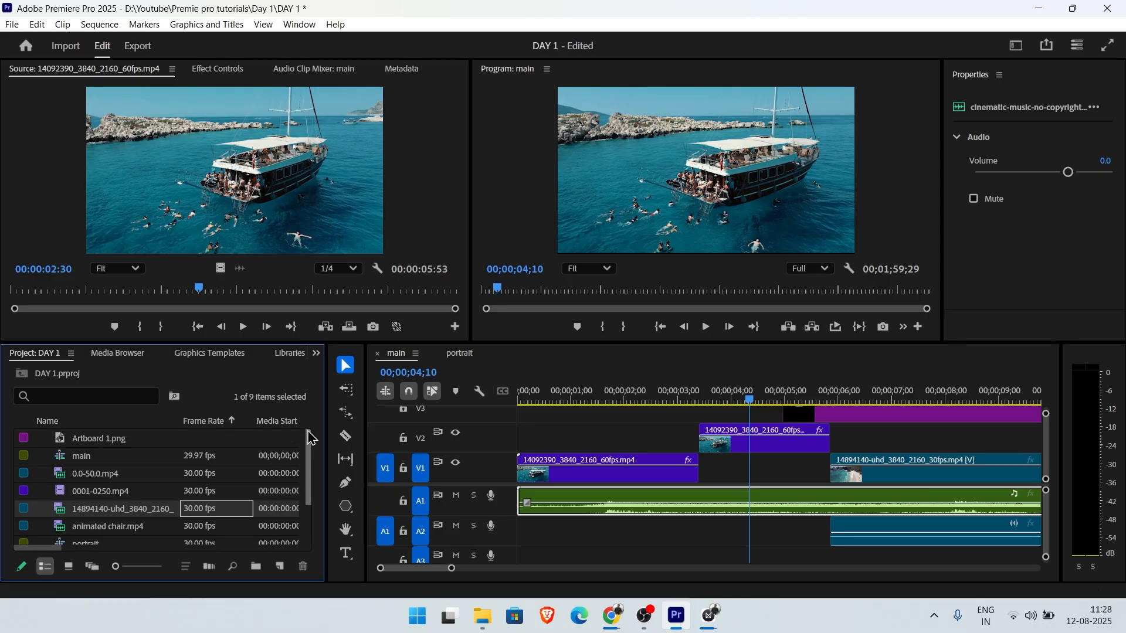